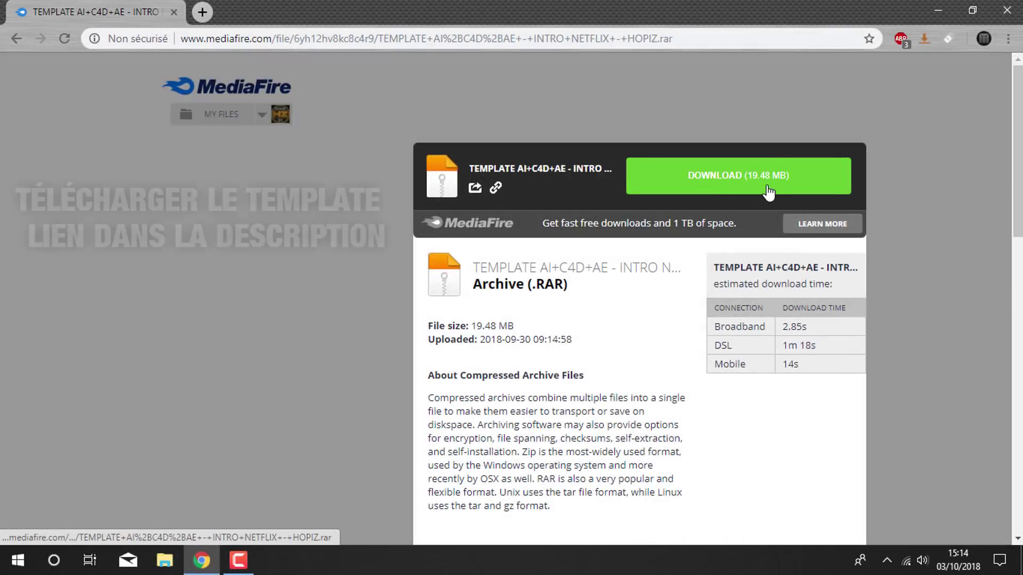
Step: Download the template RAR from MediaFire, then quit Chrome anyway
{"action": "left_click", "coordinate": [767, 191]}
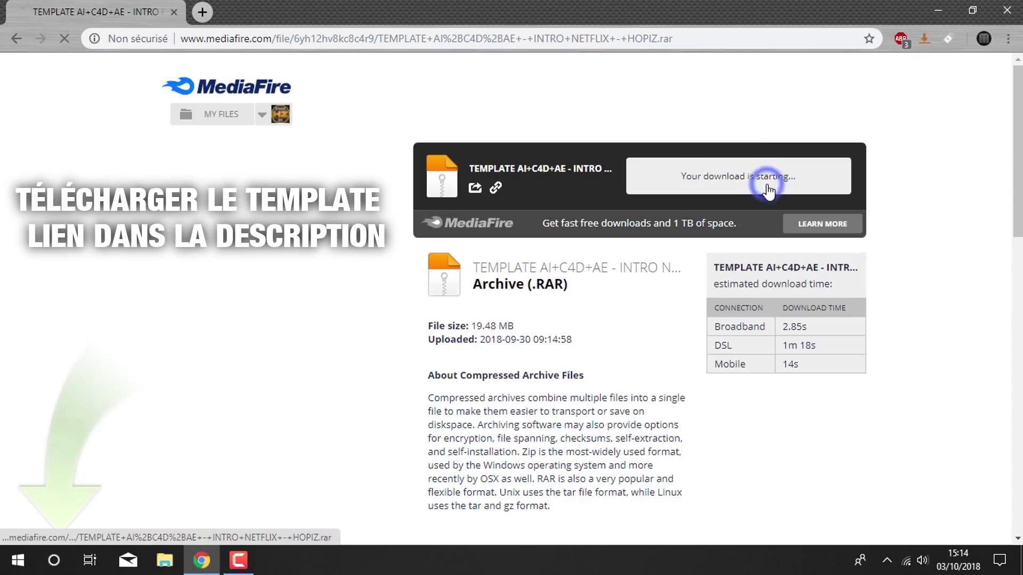
{"action": "left_click", "coordinate": [998, 13]}
{"action": "left_click", "coordinate": [509, 128]}
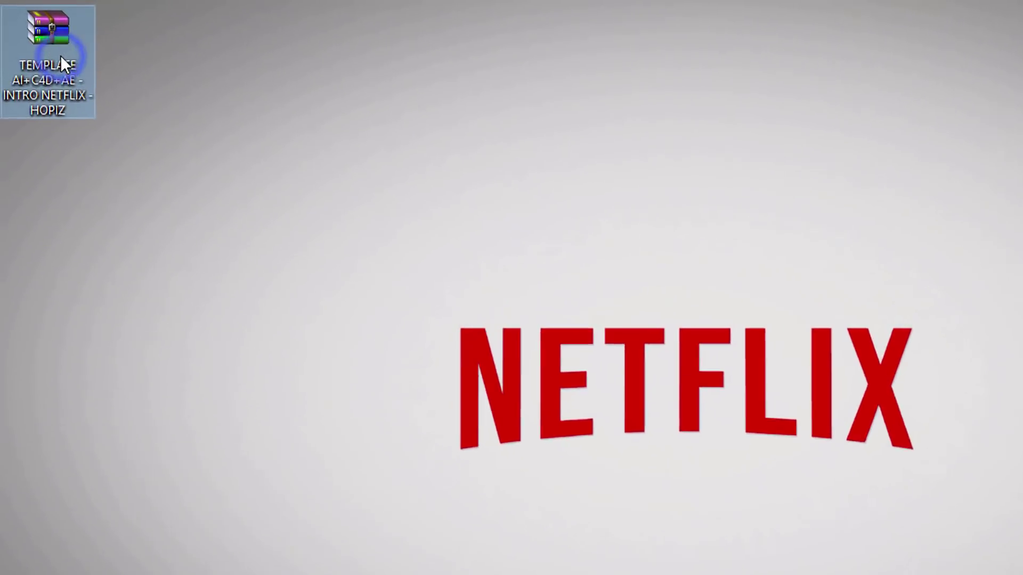
Step: Extract the RAR to the desktop, delete the archive, and open the TEMPLATE folder
{"action": "right_click", "coordinate": [51, 53]}
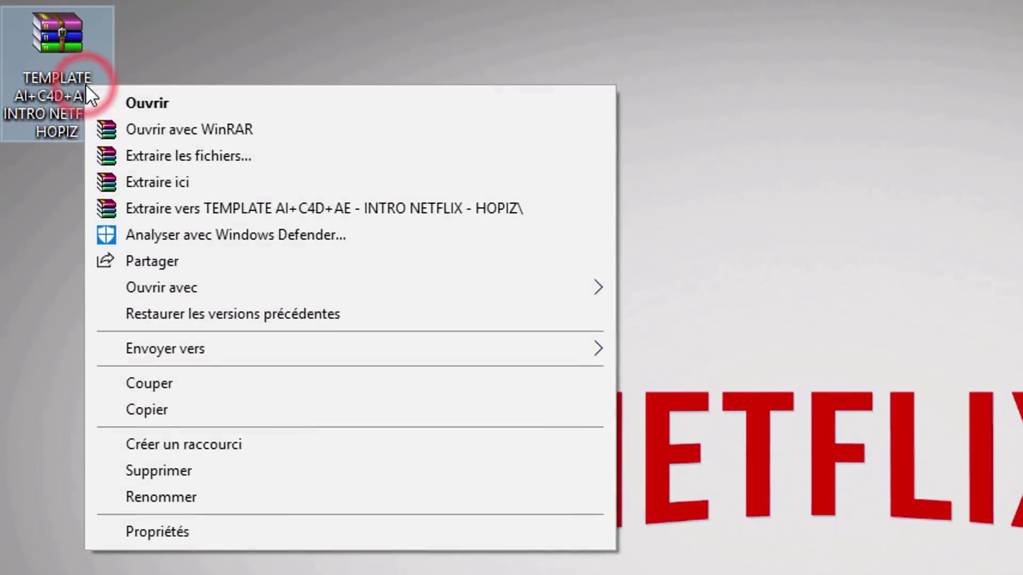
{"action": "left_click", "coordinate": [199, 181]}
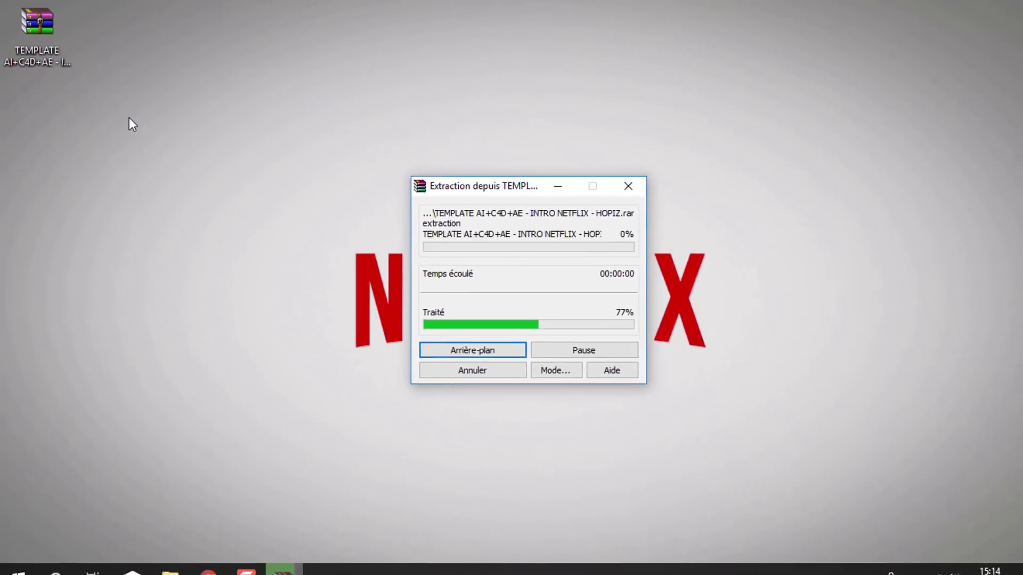
{"action": "key", "text": "Delete"}
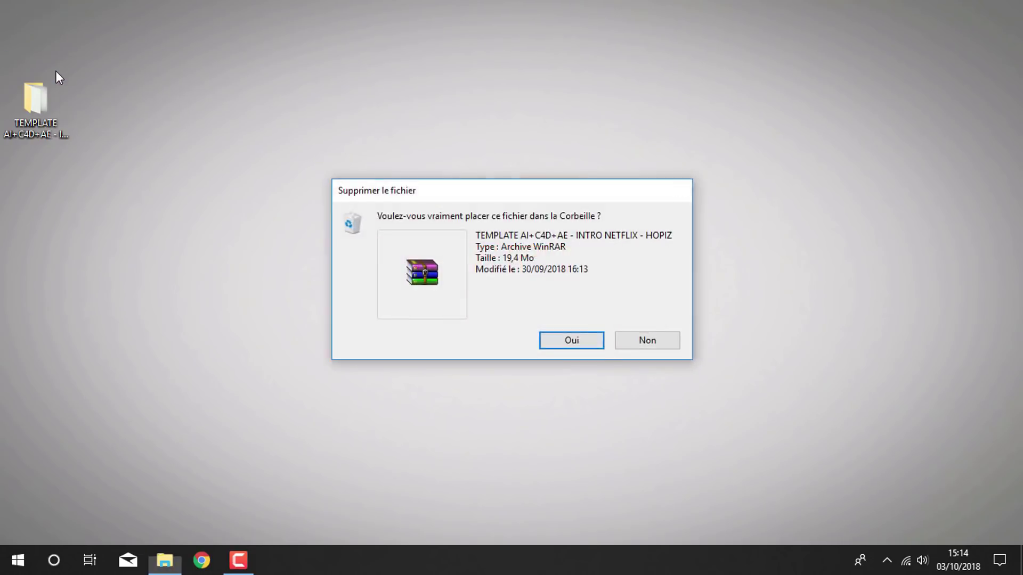
{"action": "key", "text": "Return"}
{"action": "left_click_drag", "start_coordinate": [47, 95], "coordinate": [50, 40]}
{"action": "double_click", "coordinate": [50, 40]}
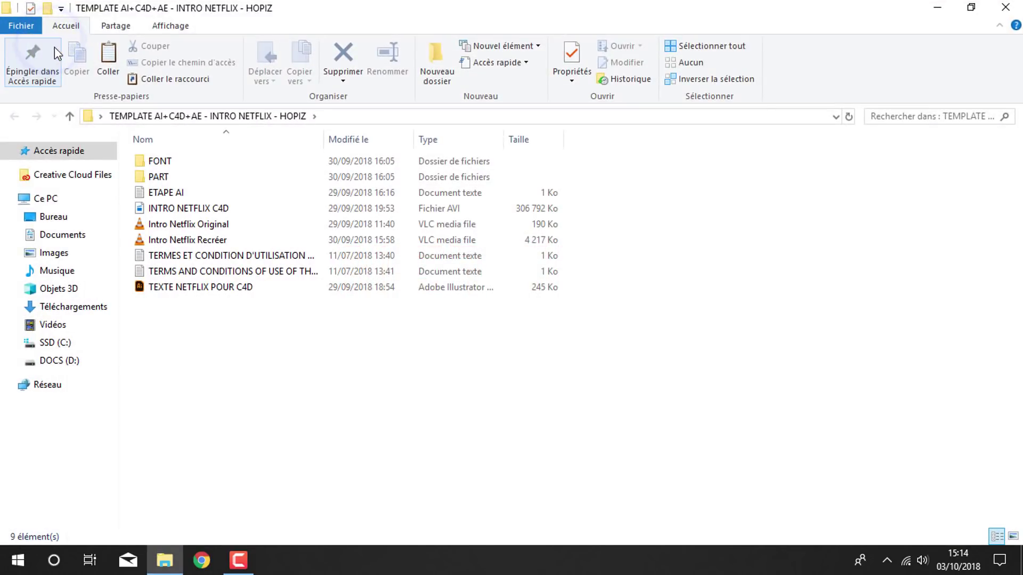
Step: Read the TERMES and ETAPE AI text files, then close them
{"action": "double_click", "coordinate": [211, 261]}
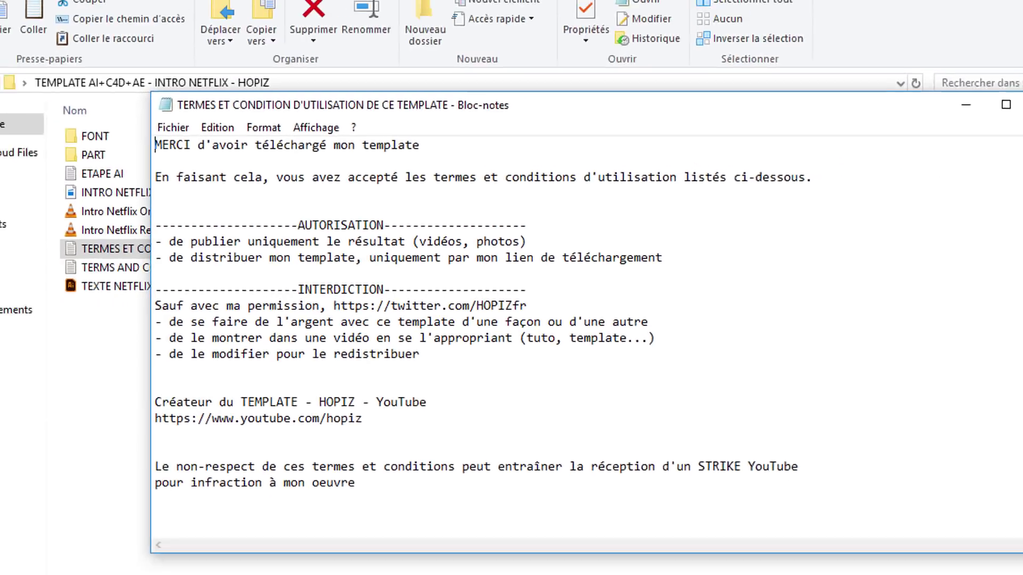
{"action": "left_click", "coordinate": [951, 136]}
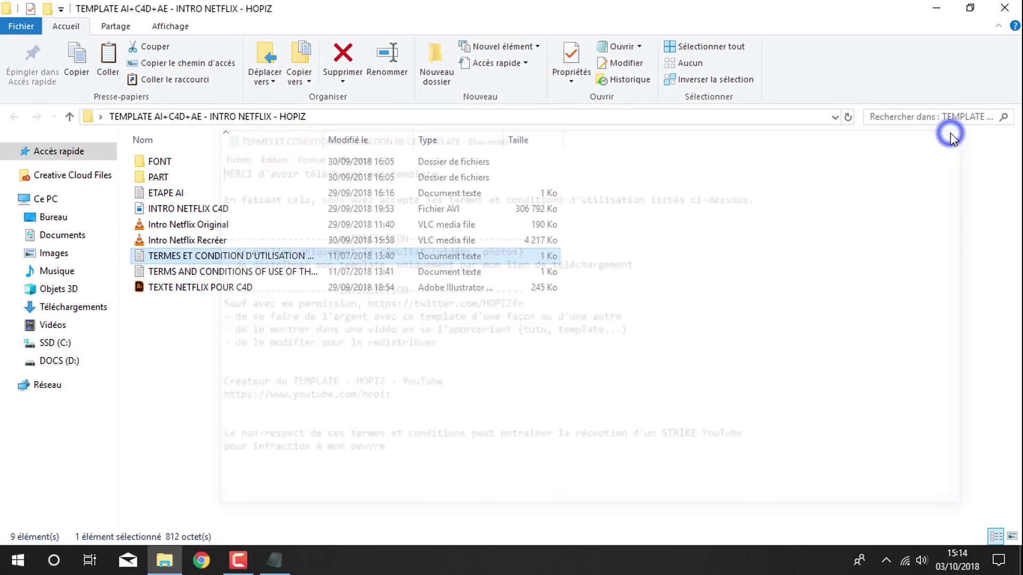
{"action": "double_click", "coordinate": [213, 195]}
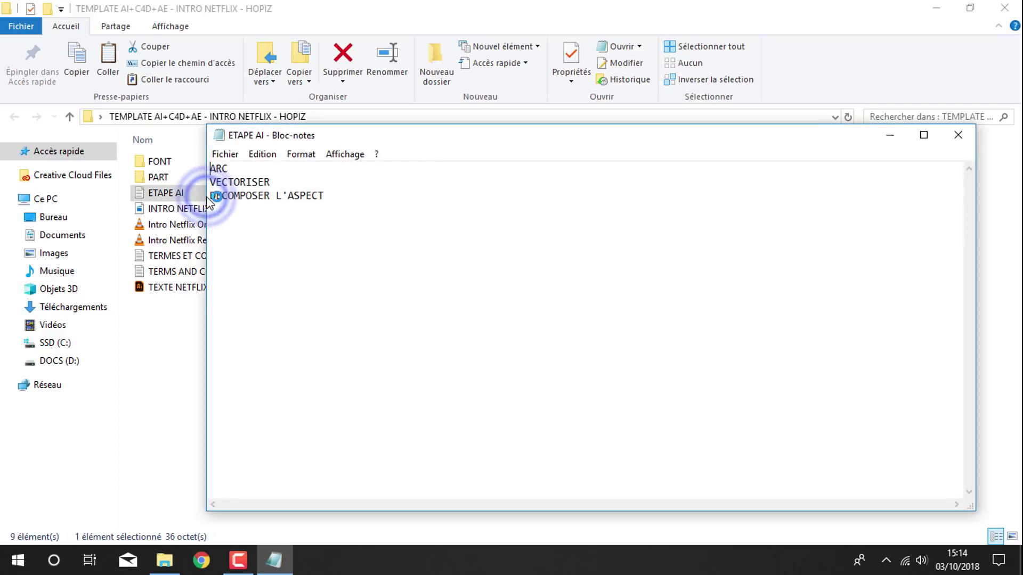
{"action": "left_click", "coordinate": [965, 135]}
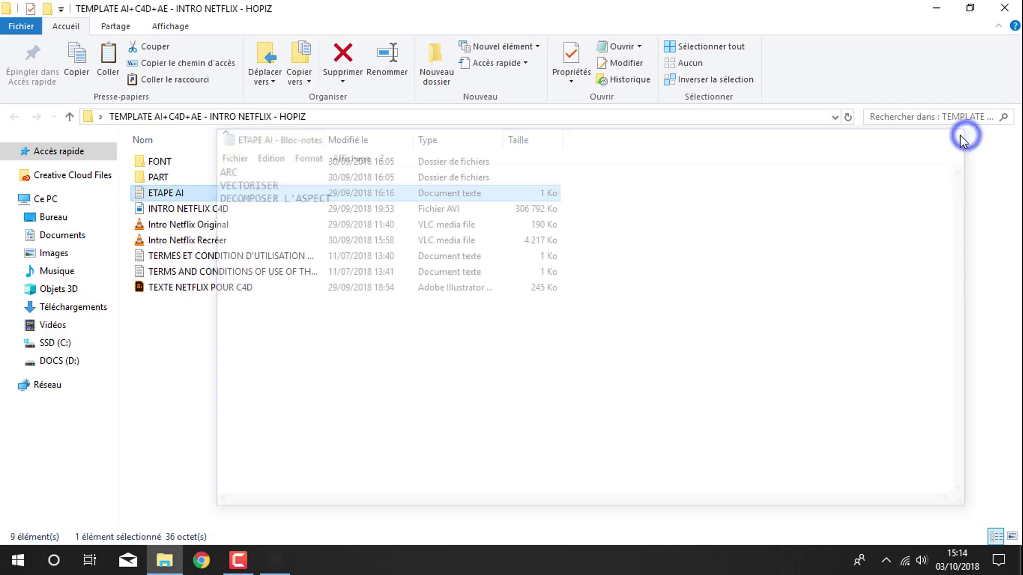
Step: Install BebasNeue-Regular.ttf from FONT's bebas_neue.zip, then close the viewer and WinRAR
{"action": "double_click", "coordinate": [159, 161]}
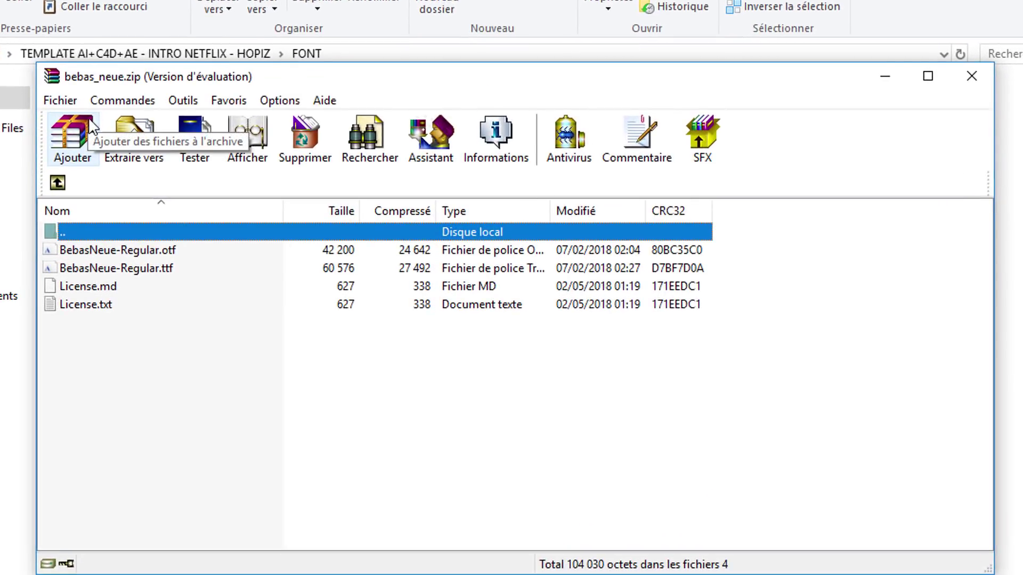
{"action": "left_click", "coordinate": [662, 253]}
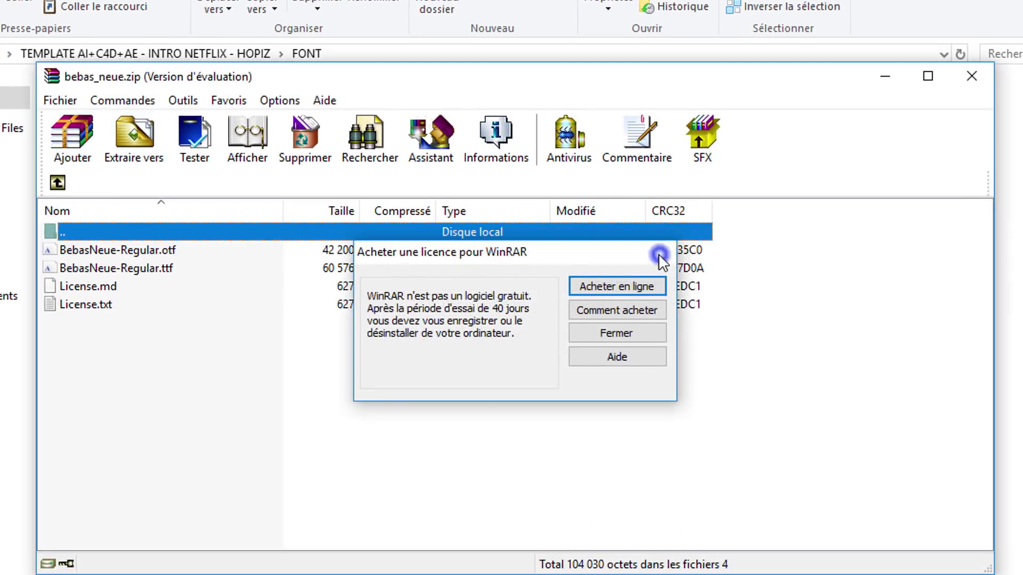
{"action": "double_click", "coordinate": [154, 268]}
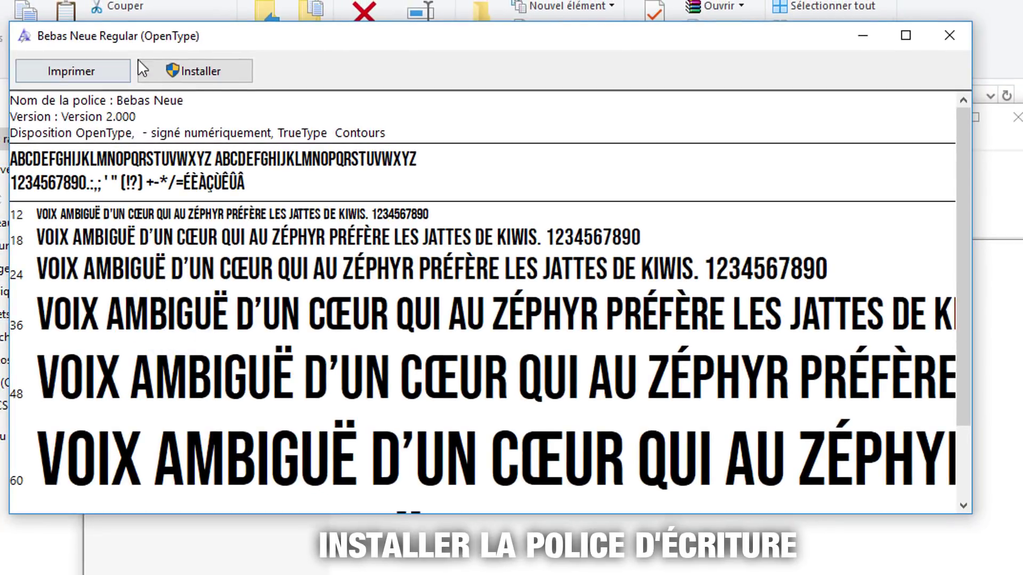
{"action": "left_click", "coordinate": [178, 72]}
{"action": "left_click", "coordinate": [950, 35]}
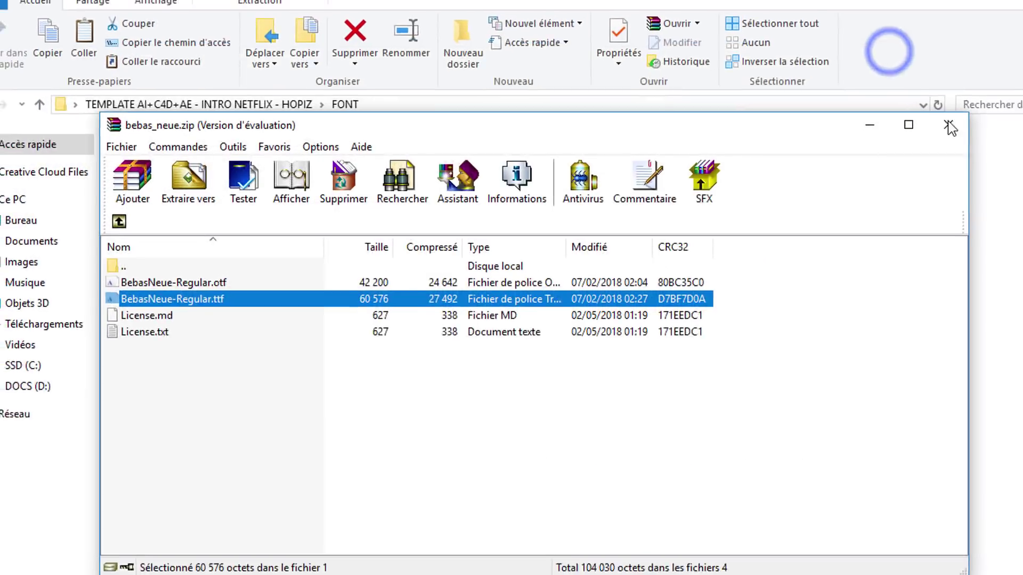
{"action": "left_click", "coordinate": [858, 128]}
Step: Launch Adobe Illustrator CC 2018 by searching 'ILL' in Windows search
{"action": "left_click", "coordinate": [49, 569]}
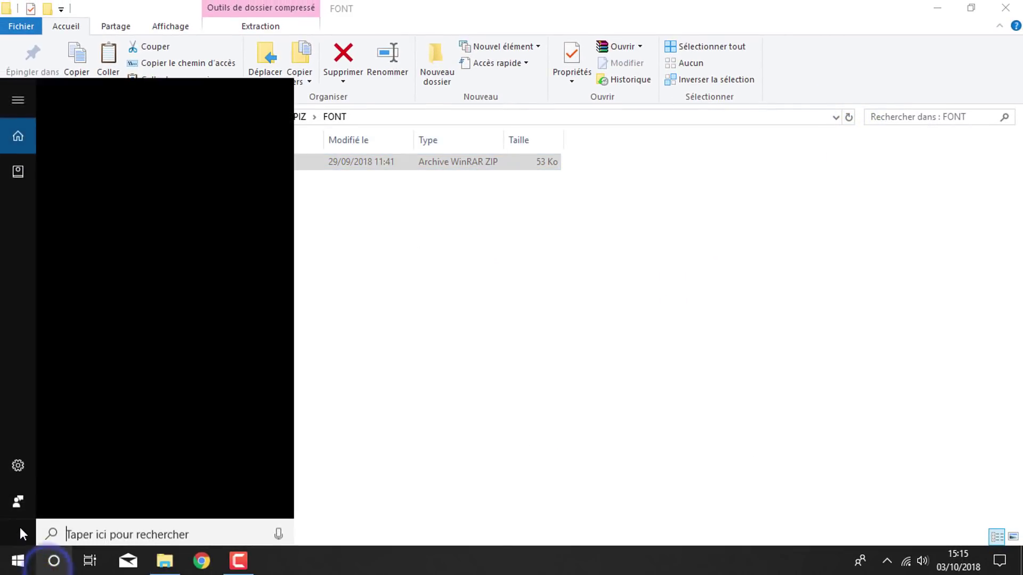
{"action": "type", "text": "ILL"}
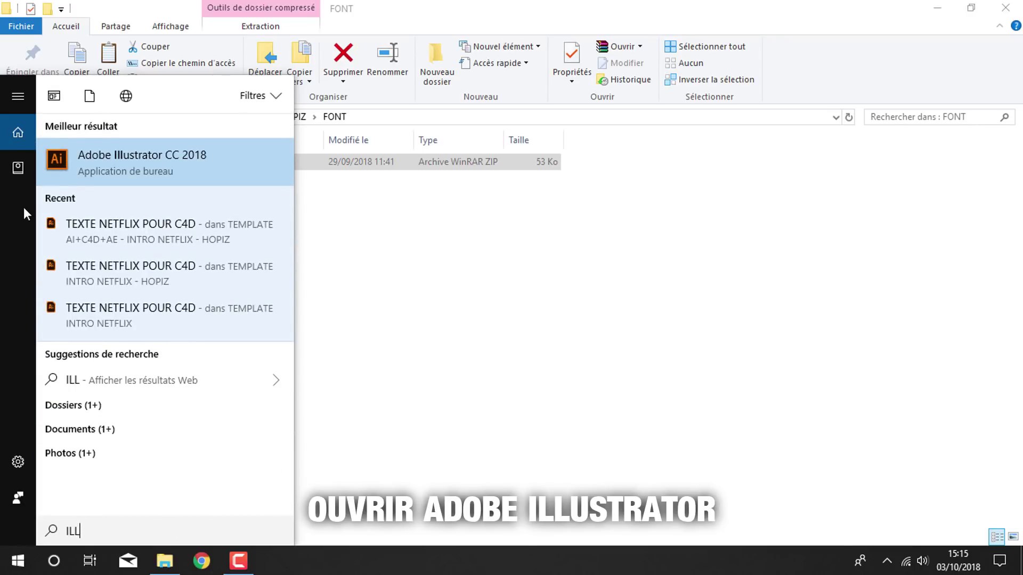
{"action": "left_click", "coordinate": [111, 159]}
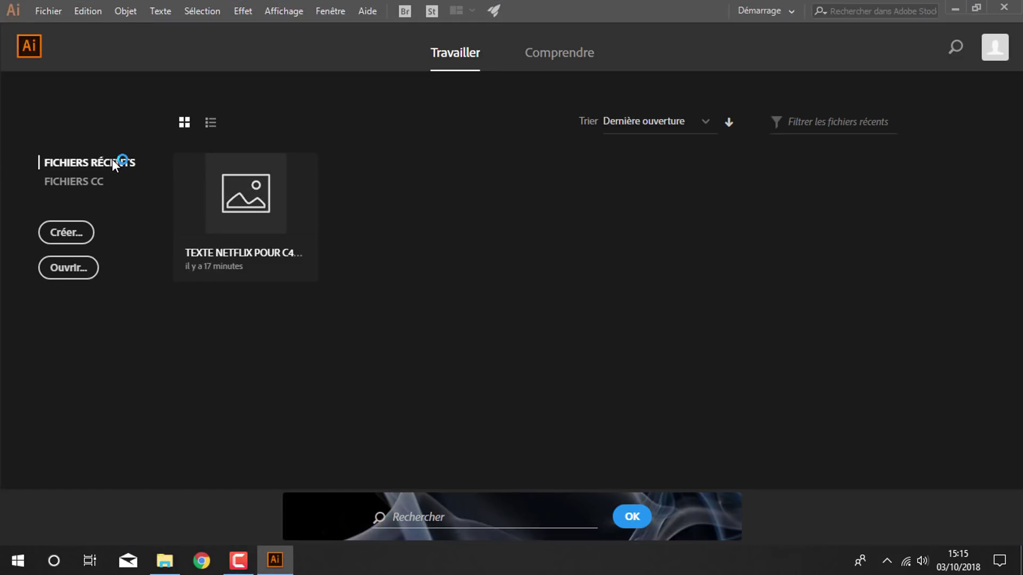
Step: Create a new 1920 x 1080 Illustrator document from the recent presets
{"action": "left_click", "coordinate": [48, 11]}
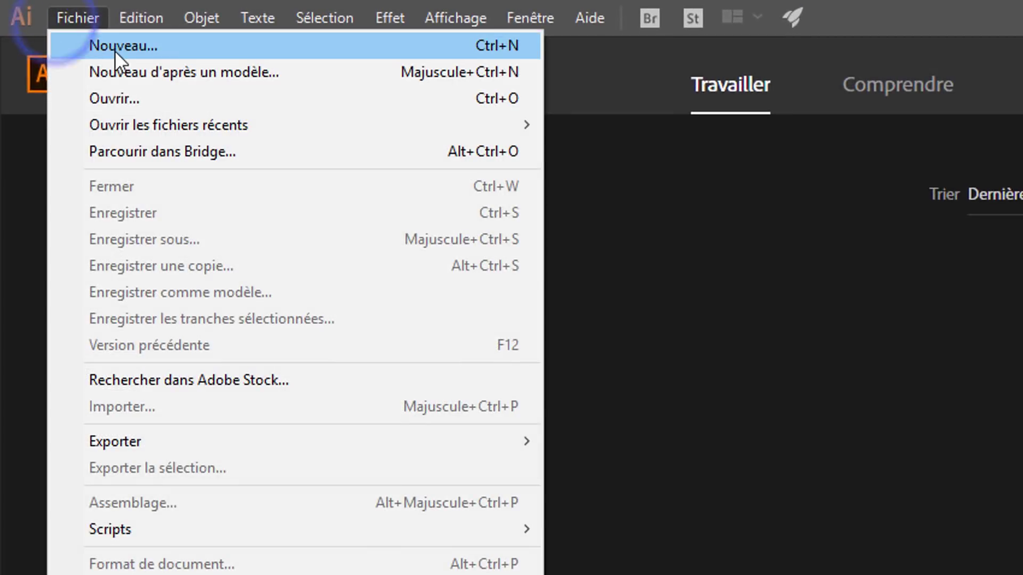
{"action": "left_click", "coordinate": [114, 50]}
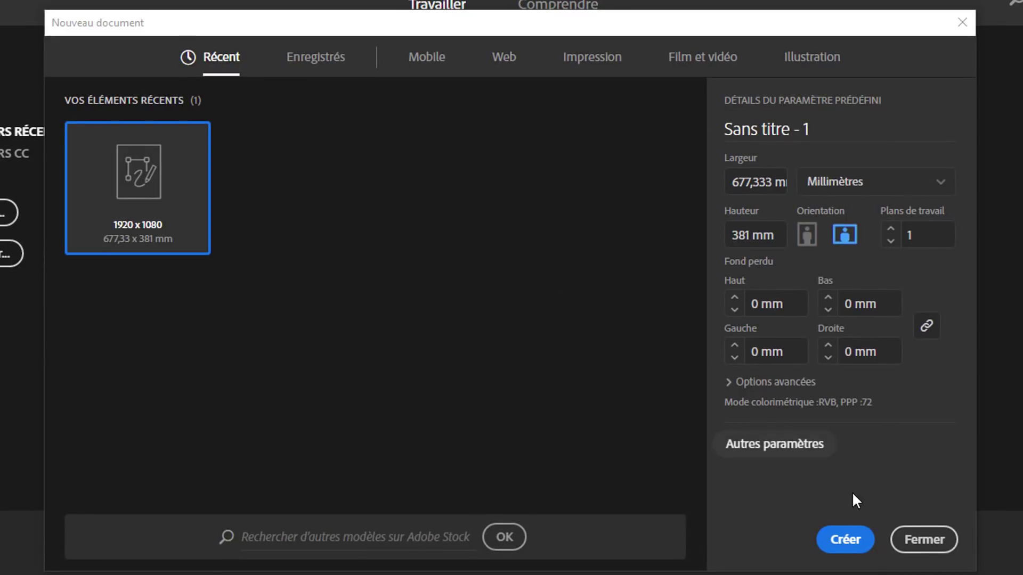
{"action": "left_click", "coordinate": [847, 541]}
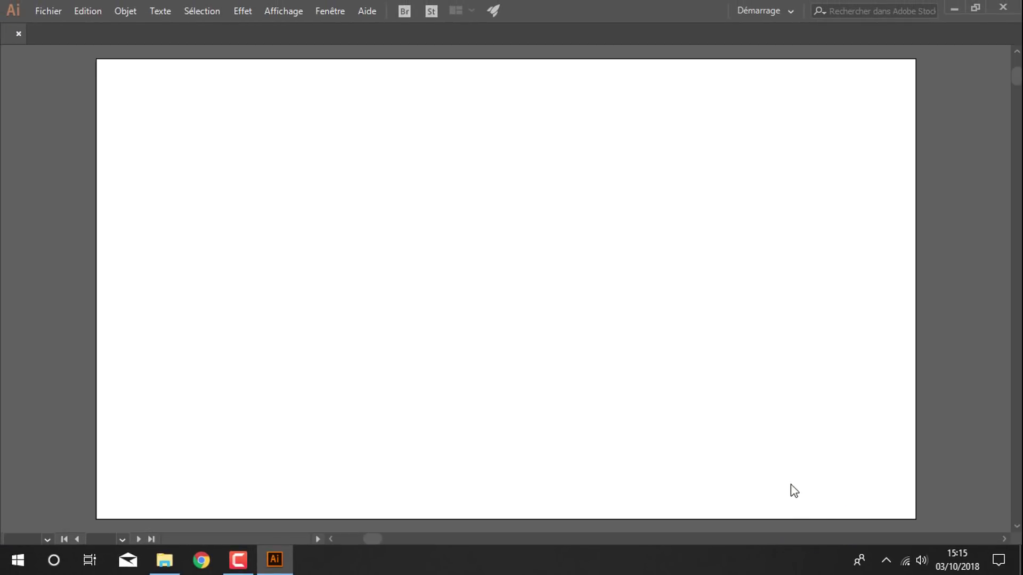
Step: Type HOPIZ on the artboard and set its font size to 200 pt
{"action": "left_click", "coordinate": [16, 111]}
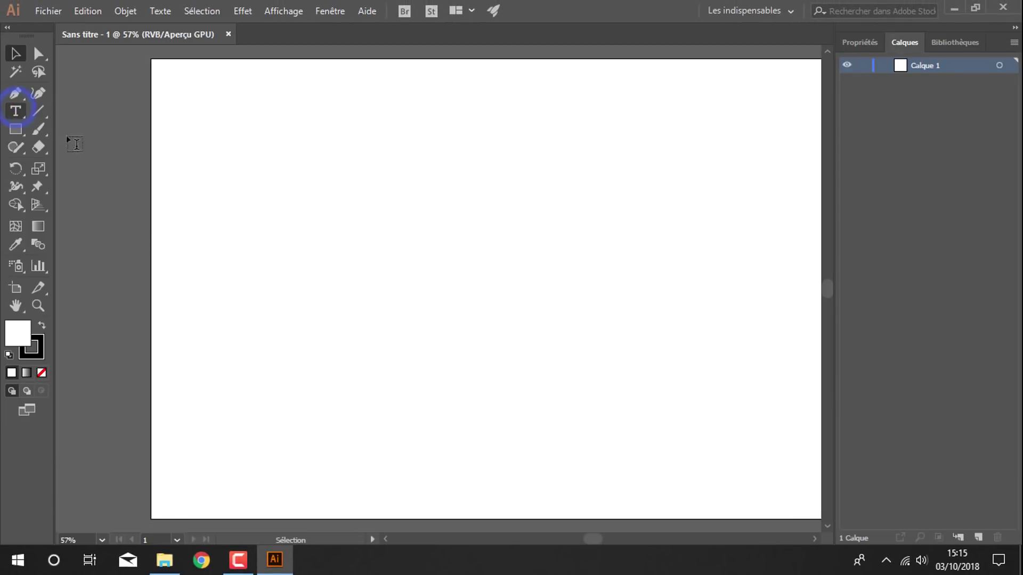
{"action": "left_click", "coordinate": [362, 231]}
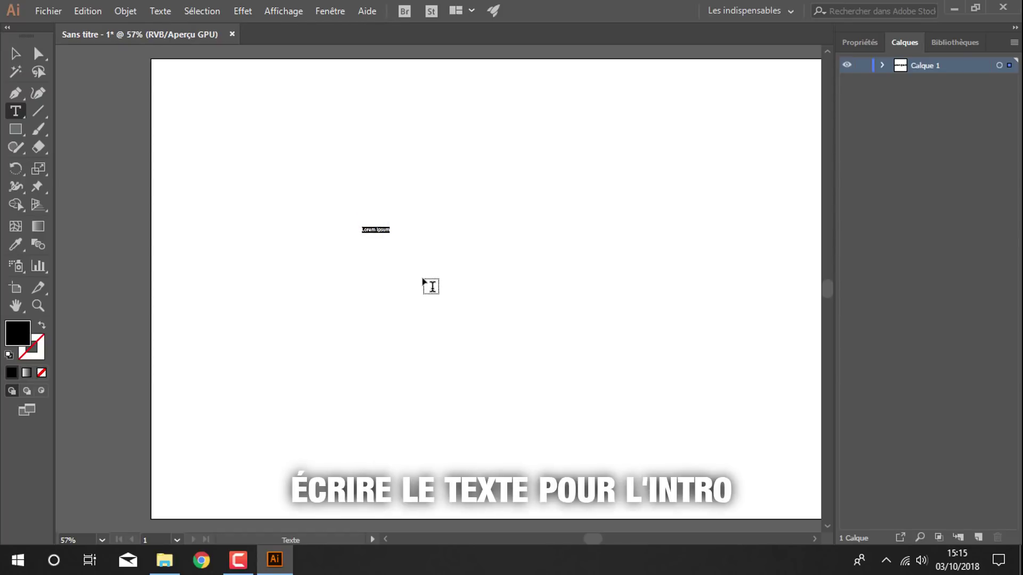
{"action": "type", "text": "HOPIZ"}
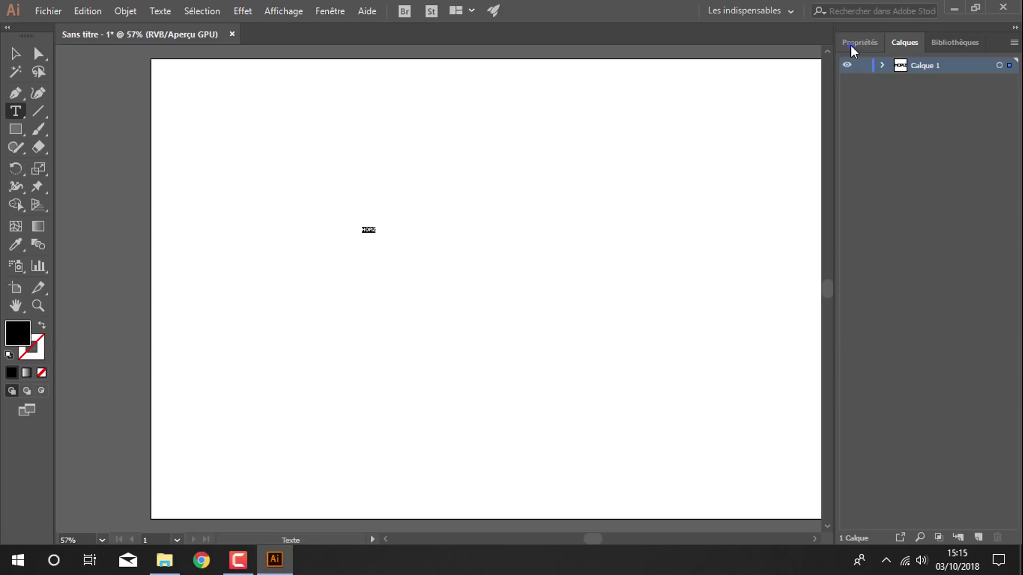
{"action": "left_click", "coordinate": [853, 44]}
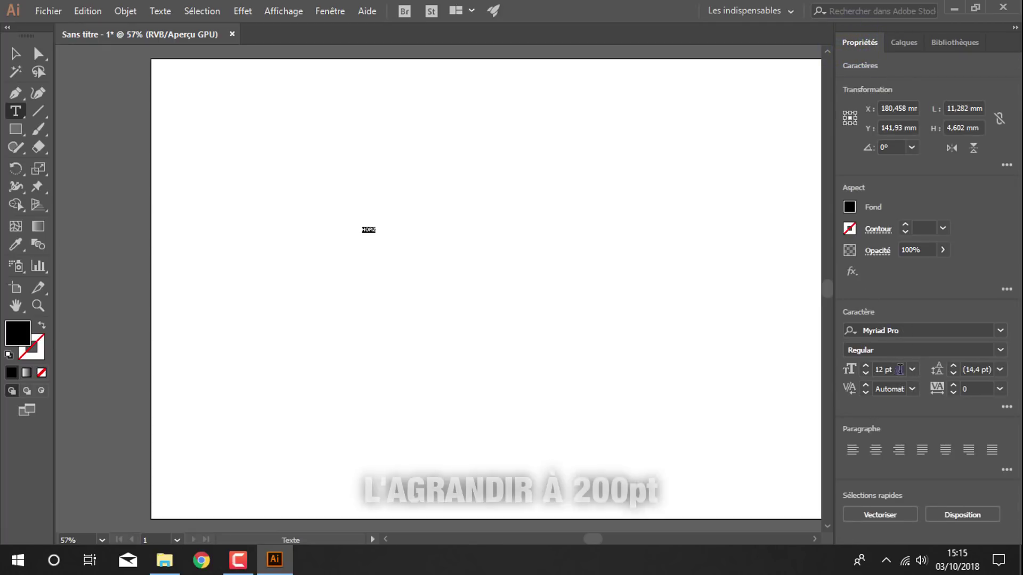
{"action": "left_click", "coordinate": [890, 370]}
{"action": "type", "text": "00"}
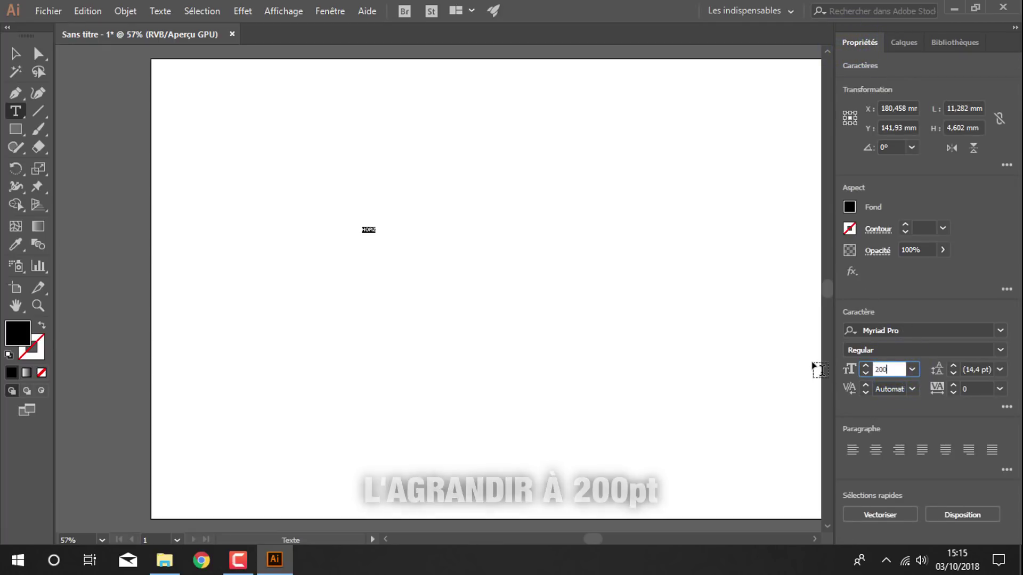
{"action": "key", "text": "Return"}
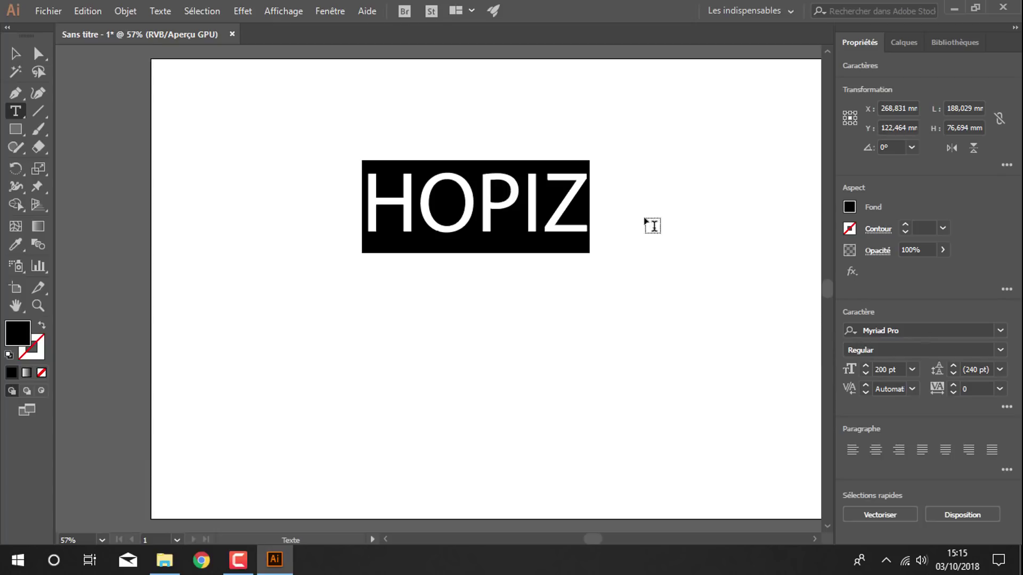
Step: Change the HOPIZ font from Myriad Pro to Bebas Neue Regular
{"action": "left_click", "coordinate": [894, 329]}
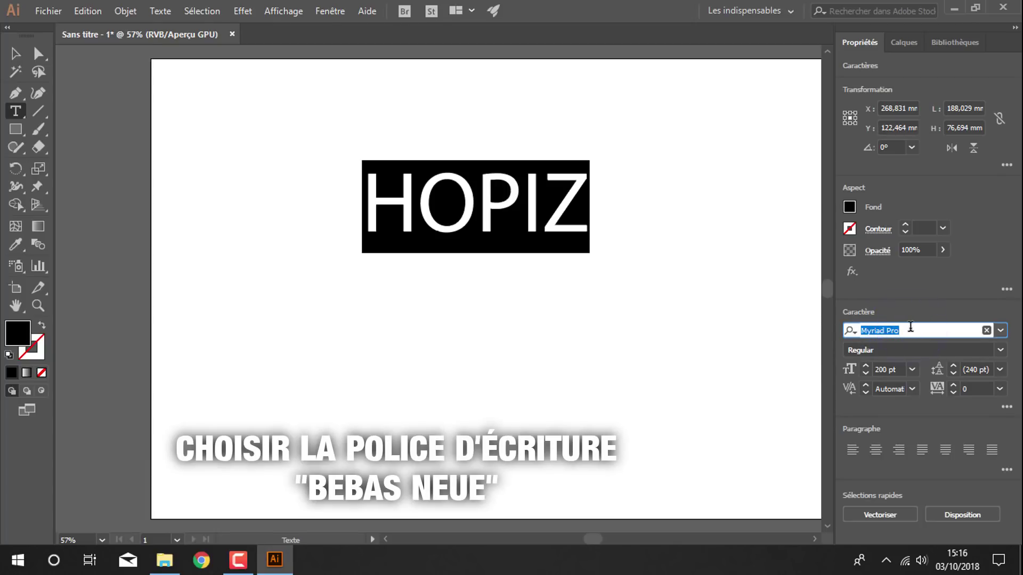
{"action": "type", "text": "BE"}
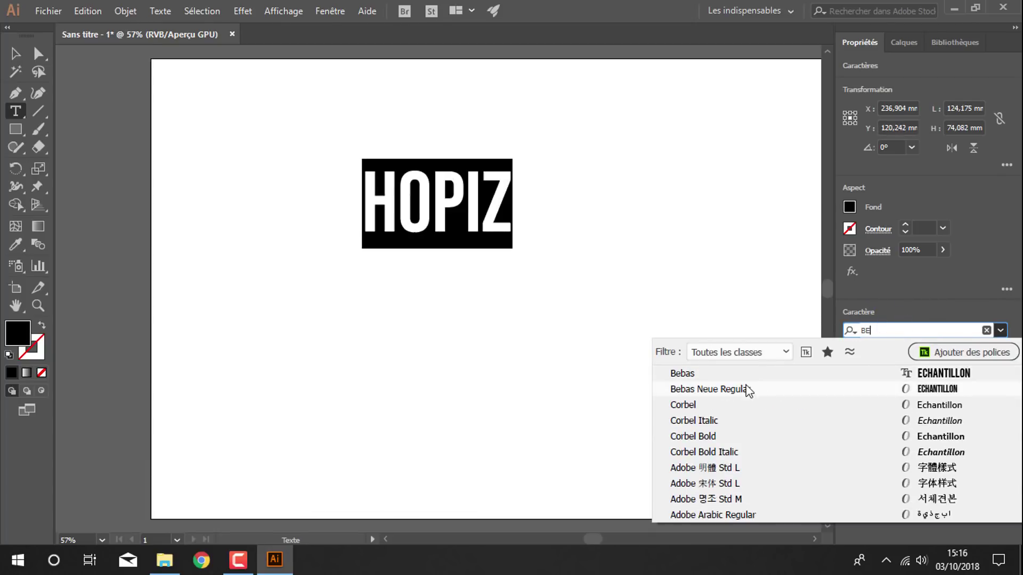
{"action": "left_click", "coordinate": [738, 388]}
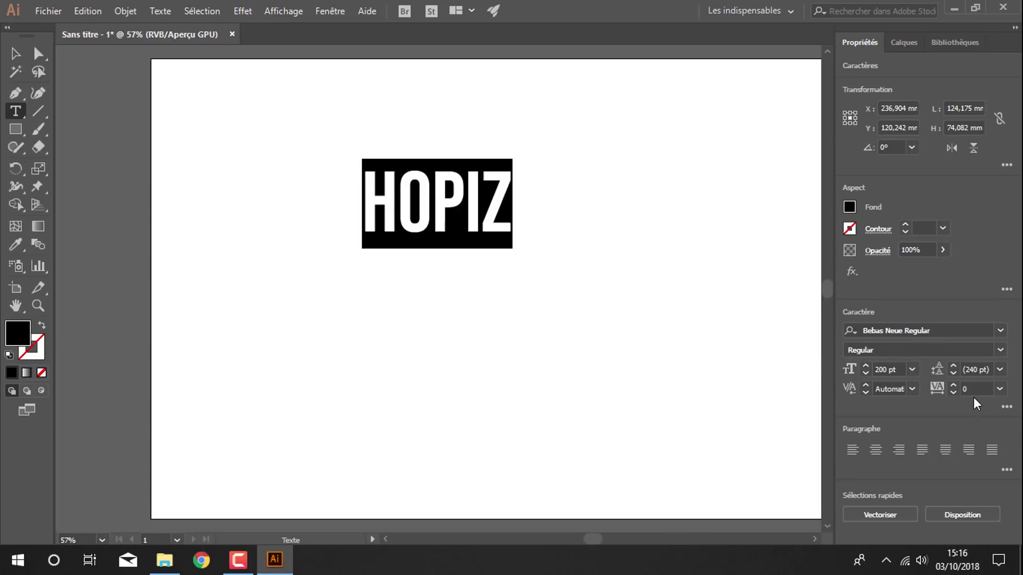
Step: Move HOPIZ lower-right and apply an Arc inférieur warp with inflexion -10
{"action": "left_click", "coordinate": [14, 53]}
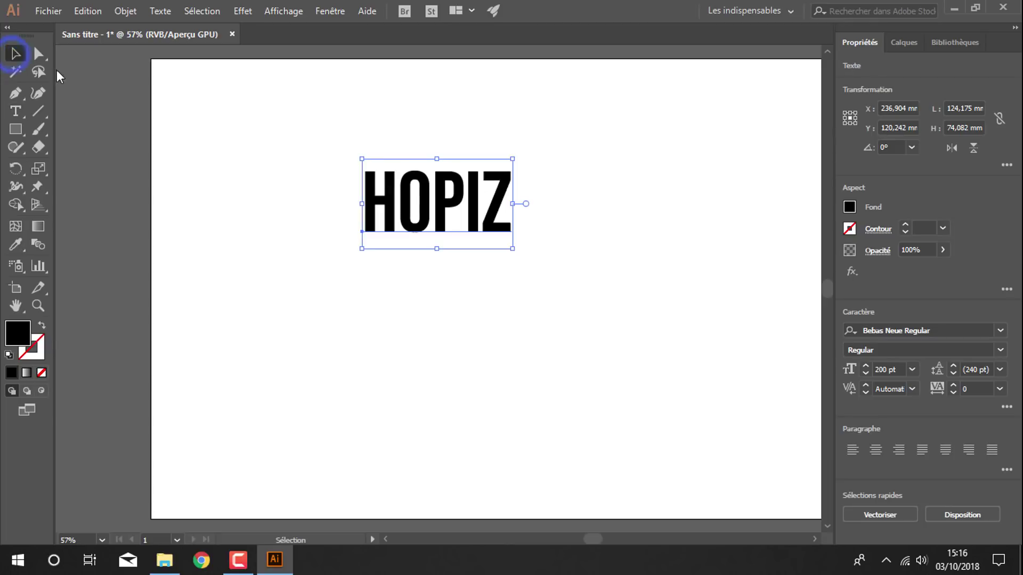
{"action": "left_click_drag", "start_coordinate": [423, 207], "coordinate": [453, 250]}
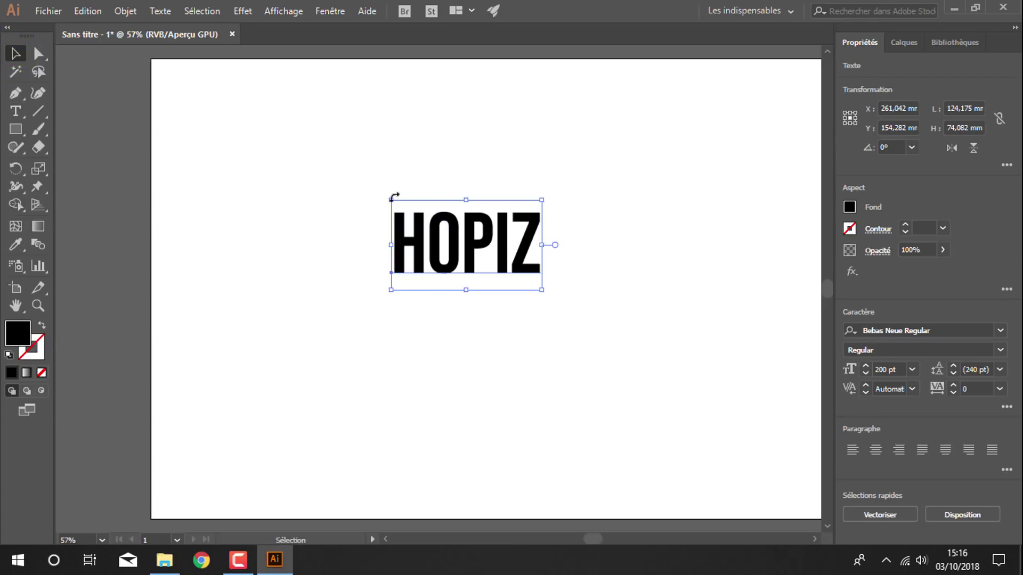
{"action": "left_click", "coordinate": [242, 10]}
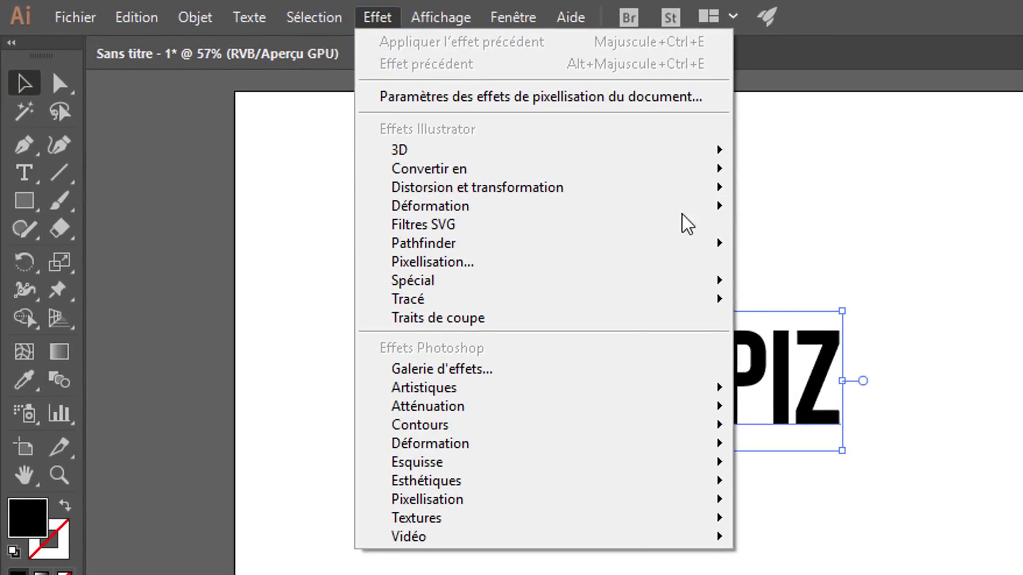
{"action": "mouse_move", "coordinate": [430, 206]}
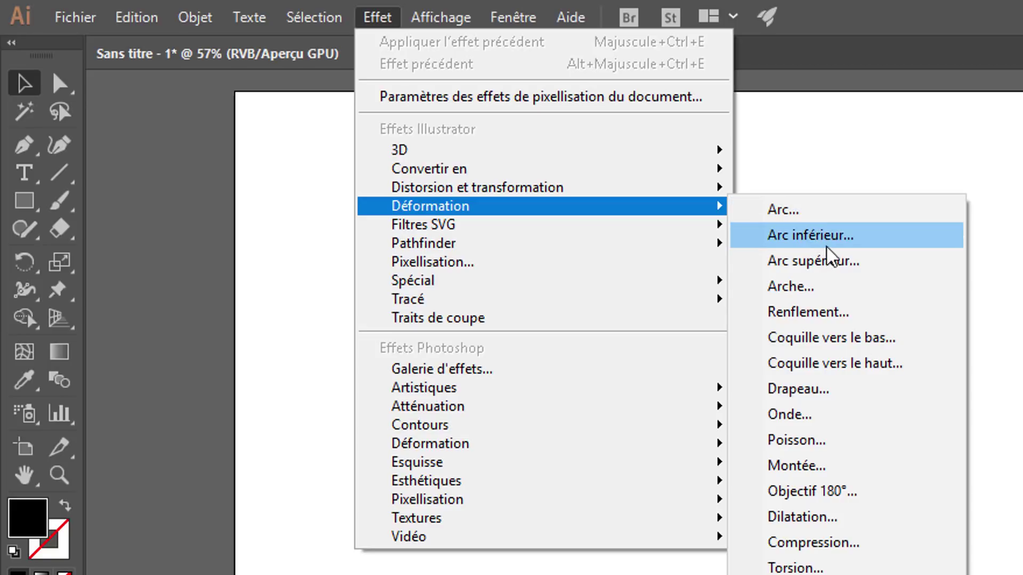
{"action": "left_click", "coordinate": [817, 237]}
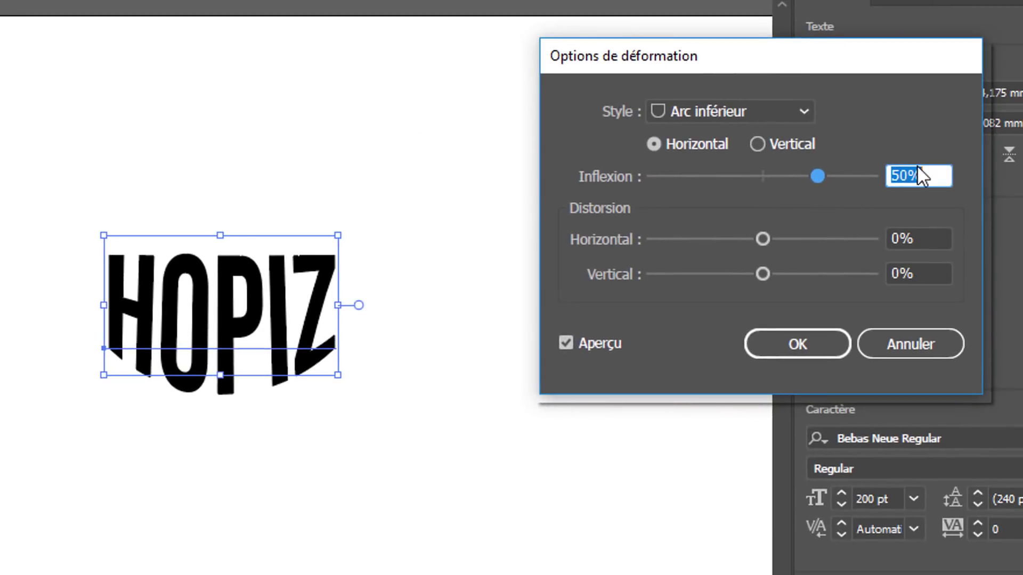
{"action": "type", "text": "-10"}
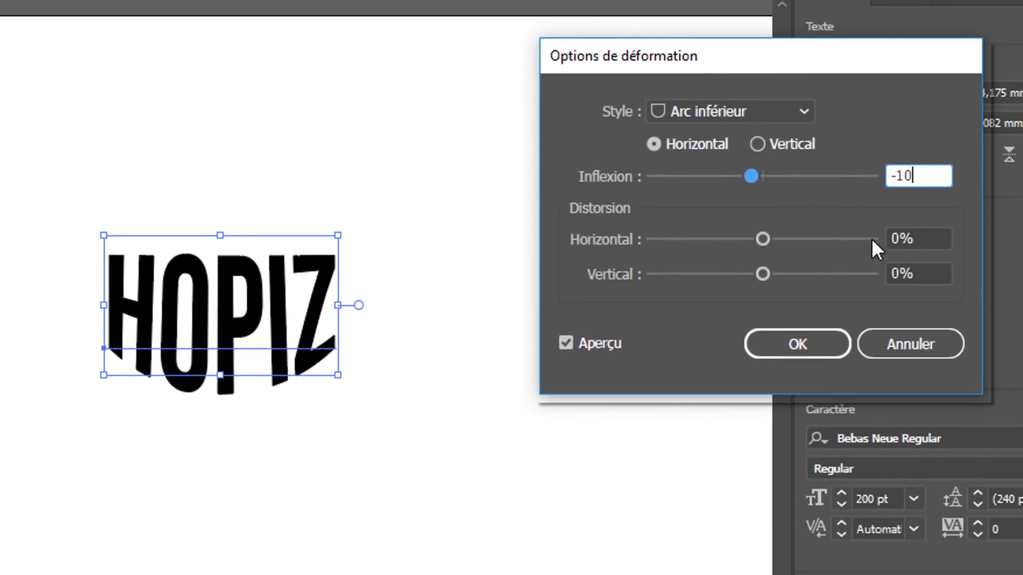
{"action": "left_click", "coordinate": [823, 340]}
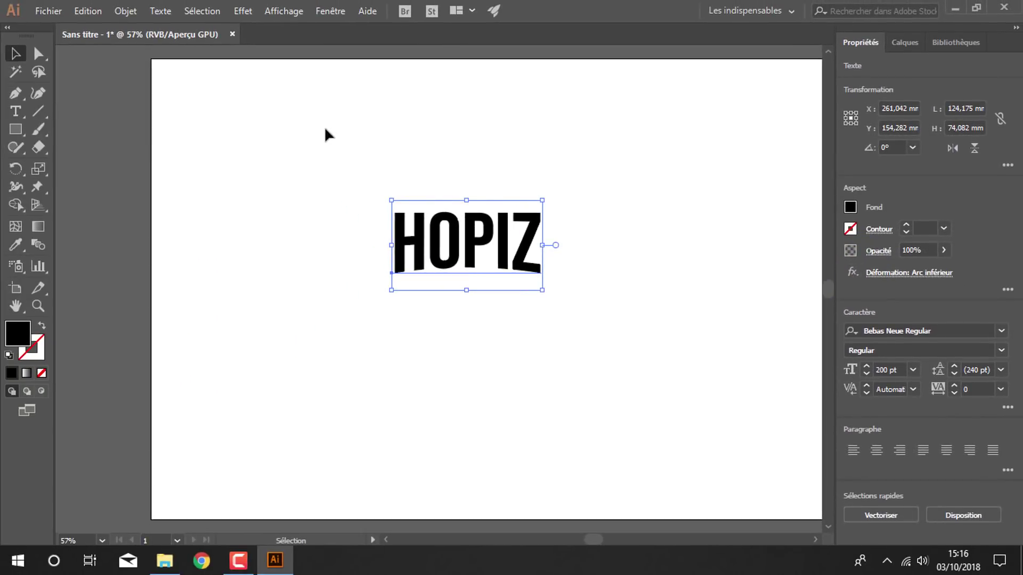
Step: Outline the HOPIZ text and expand its warp appearance into plain shapes
{"action": "left_click", "coordinate": [162, 11]}
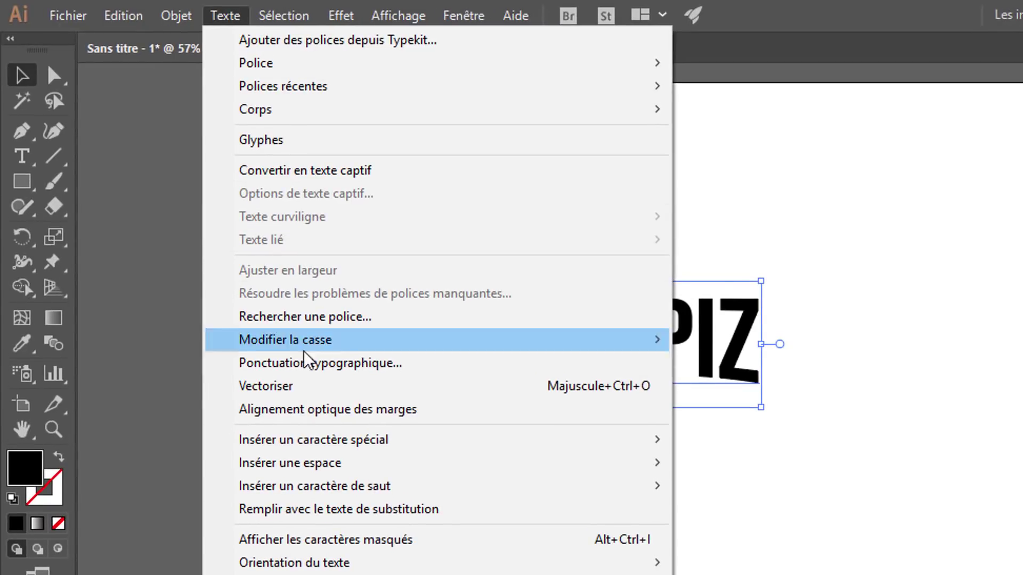
{"action": "left_click", "coordinate": [279, 353]}
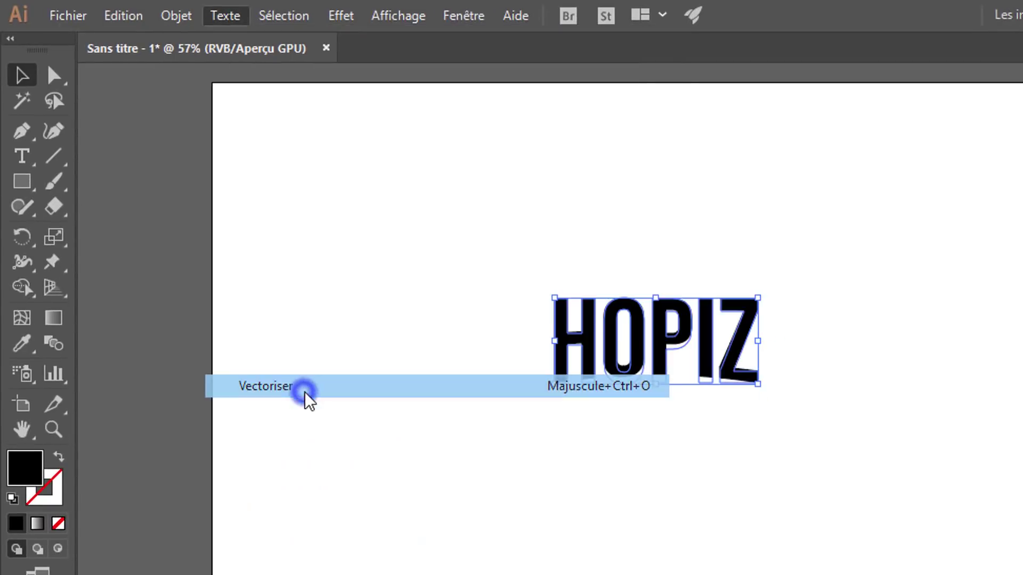
{"action": "left_click", "coordinate": [163, 16]}
{"action": "left_click", "coordinate": [349, 238]}
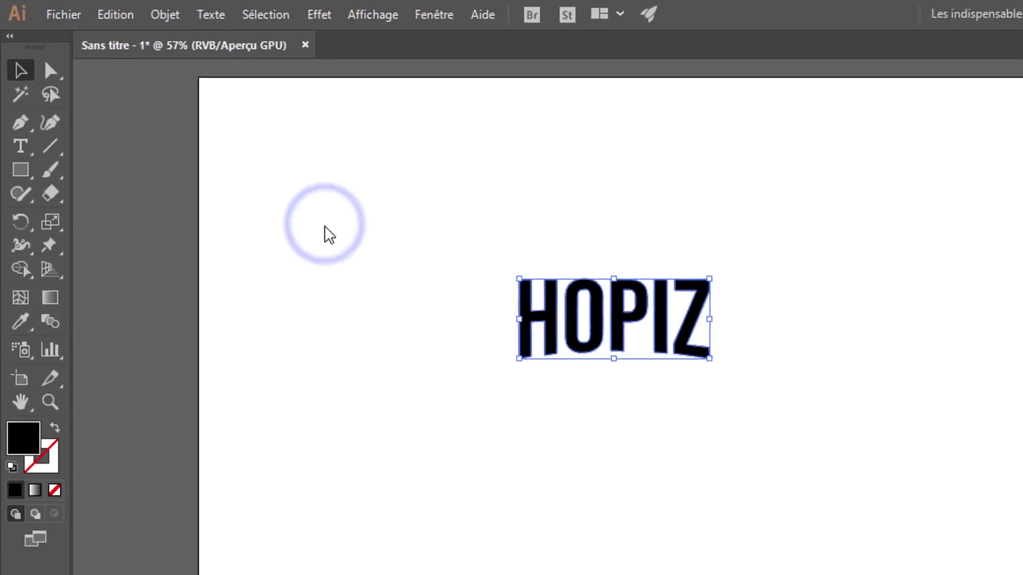
Step: Save the artwork to the desktop as 'hopiz texte intro netflix' with default options
{"action": "left_click", "coordinate": [56, 12]}
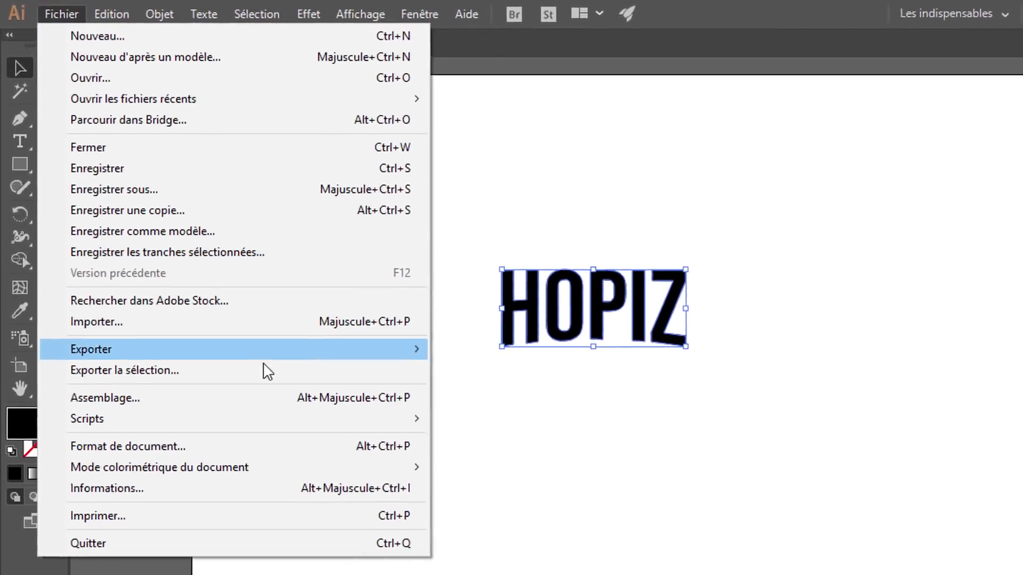
{"action": "left_click", "coordinate": [367, 192]}
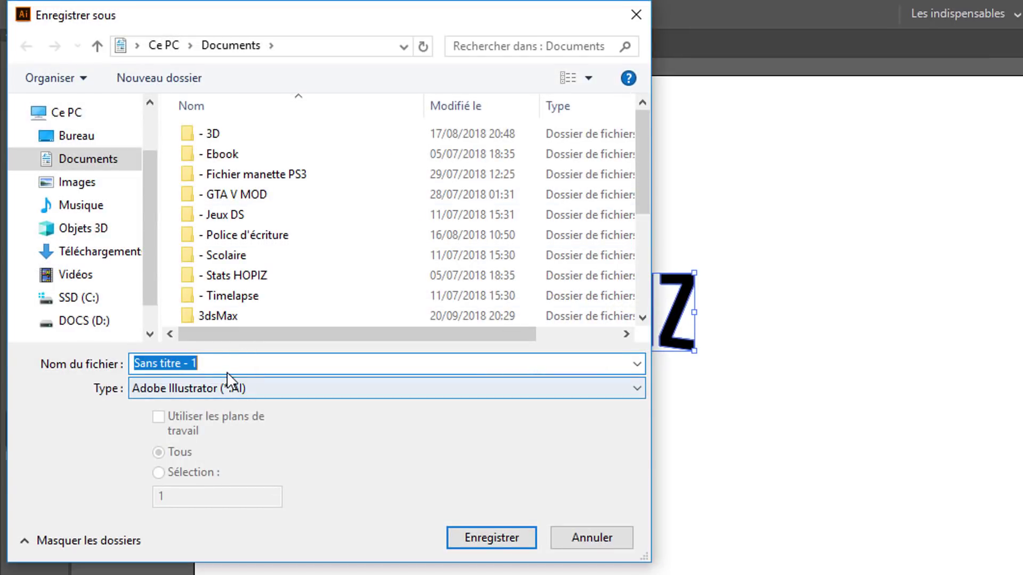
{"action": "type", "text": "hopiz"}
{"action": "type", "text": " te"}
{"action": "type", "text": "xte i"}
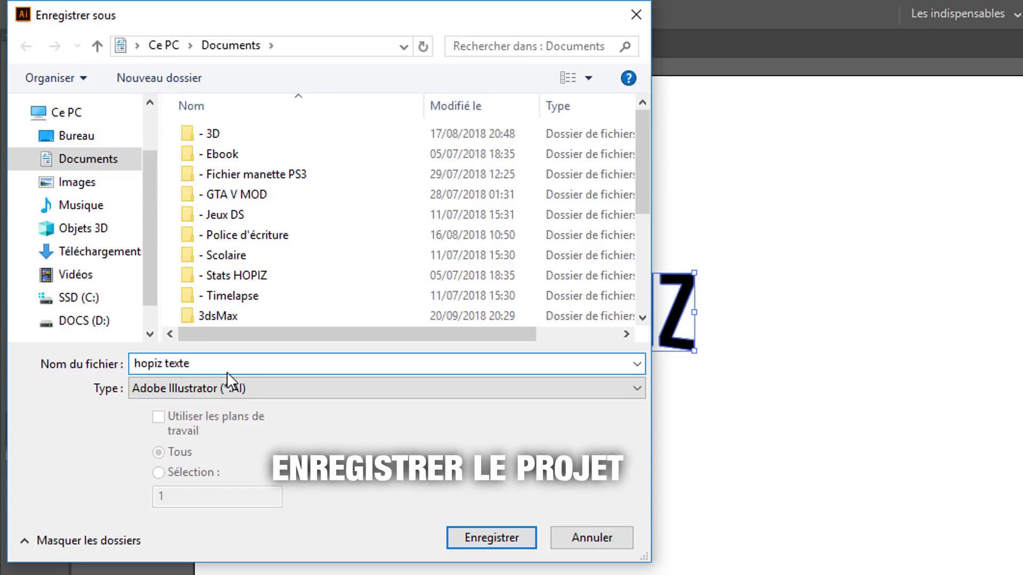
{"action": "type", "text": "ntro netflix"}
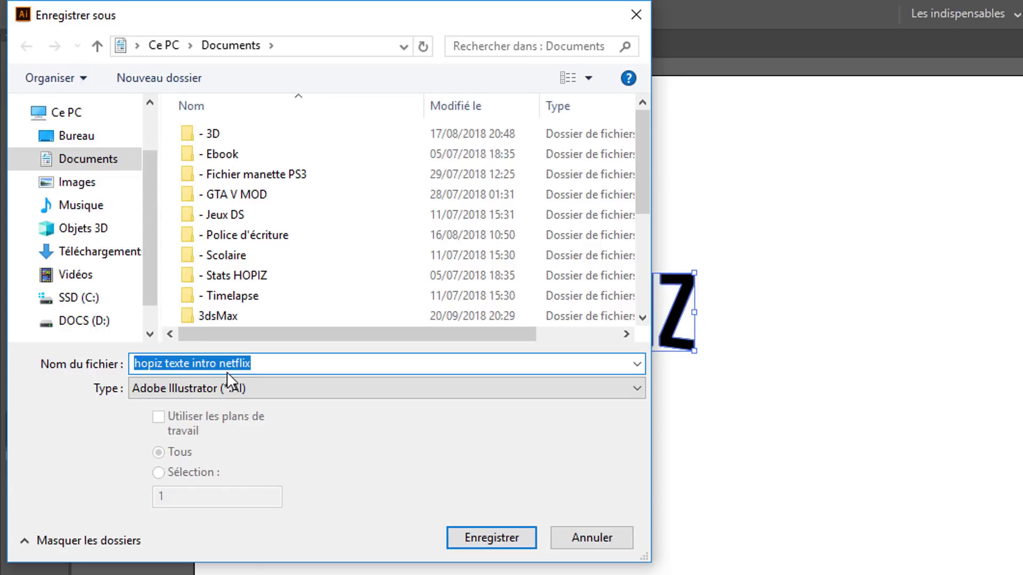
{"action": "left_click", "coordinate": [67, 113]}
{"action": "left_click", "coordinate": [410, 449]}
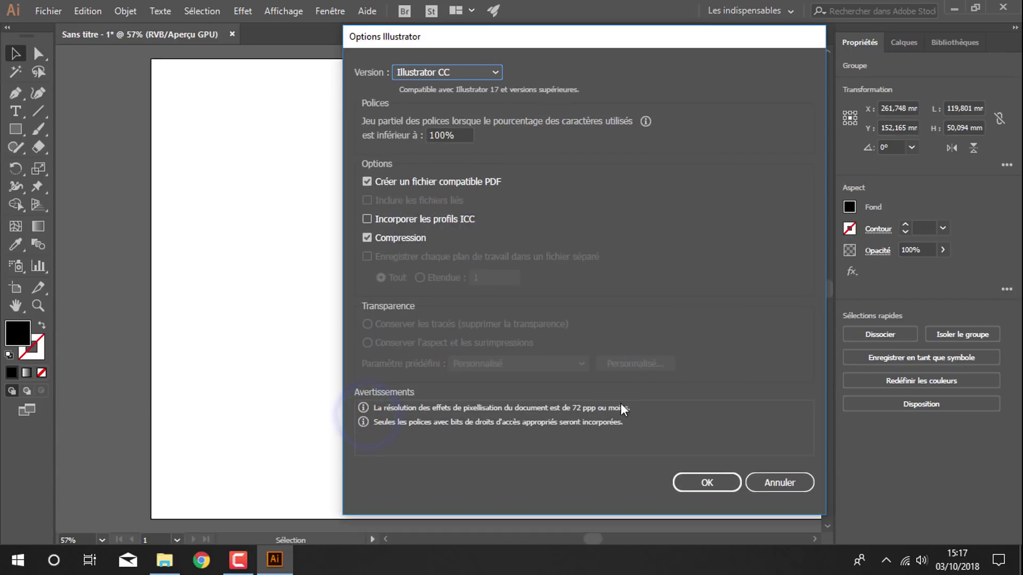
{"action": "left_click", "coordinate": [688, 482]}
{"action": "left_click", "coordinate": [48, 11]}
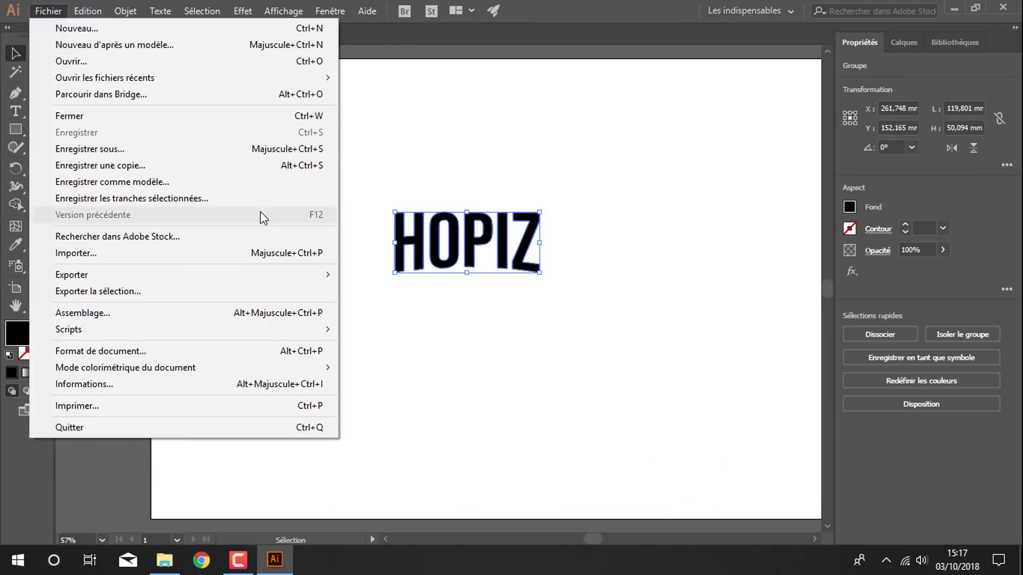
Step: Save an Illustrator 8 copy named 'hopiz texte intro netflix pour c4d', then close Illustrator
{"action": "left_click", "coordinate": [251, 149]}
{"action": "key", "text": "End"}
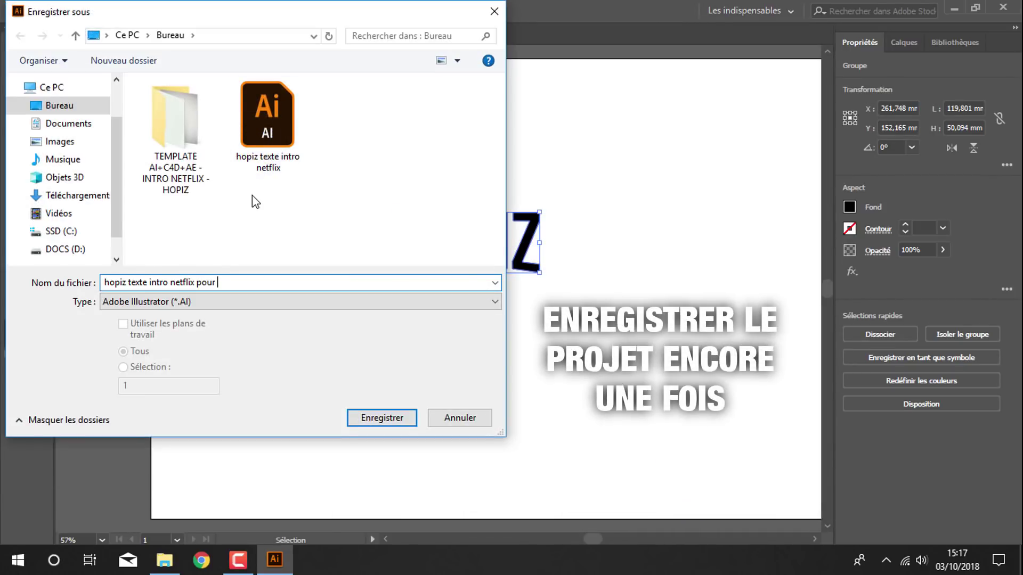
{"action": "left_click", "coordinate": [375, 417]}
{"action": "left_click", "coordinate": [459, 72]}
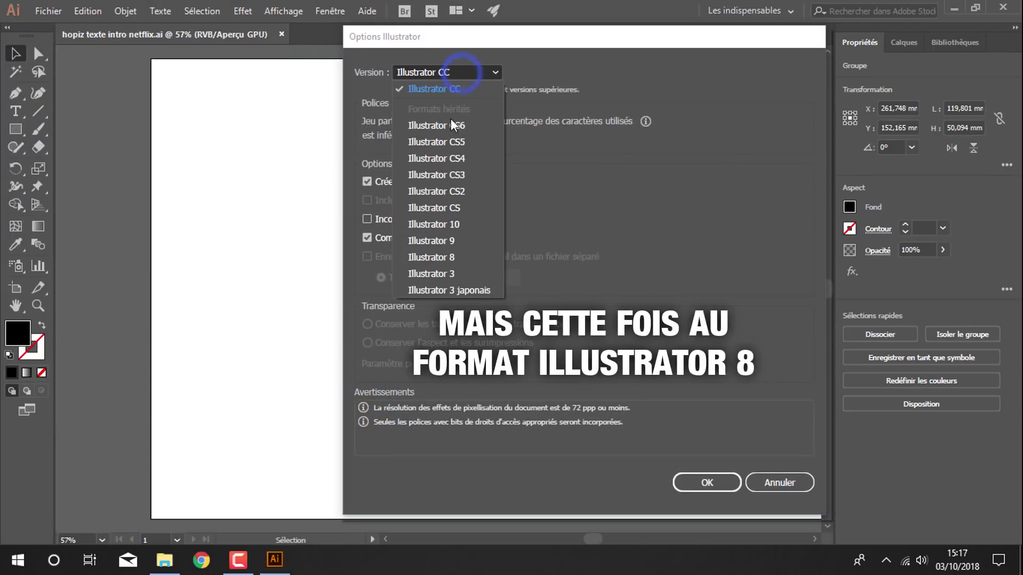
{"action": "left_click", "coordinate": [440, 264]}
{"action": "left_click", "coordinate": [703, 469]}
{"action": "left_click", "coordinate": [603, 303]}
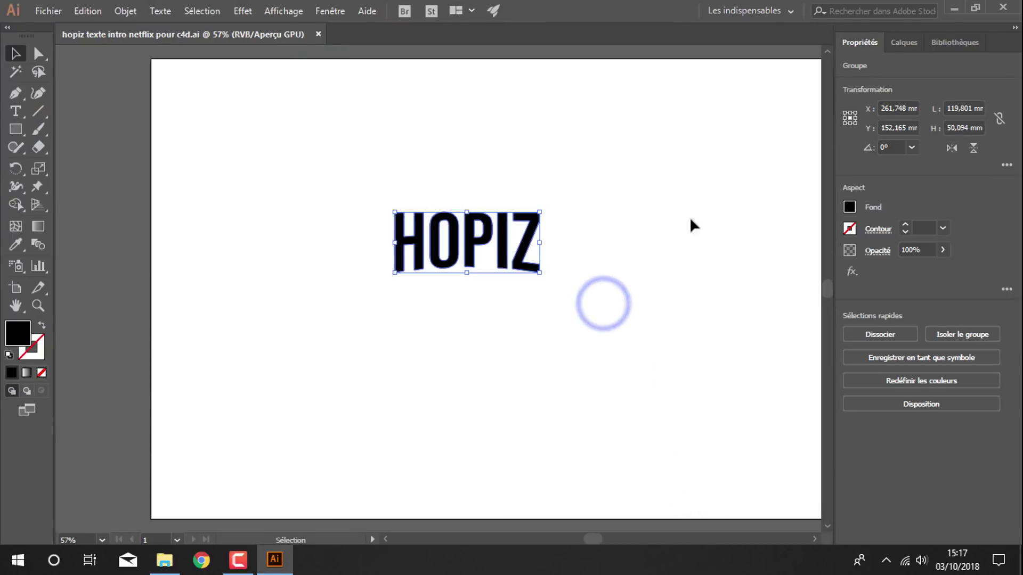
{"action": "left_click", "coordinate": [1002, 8]}
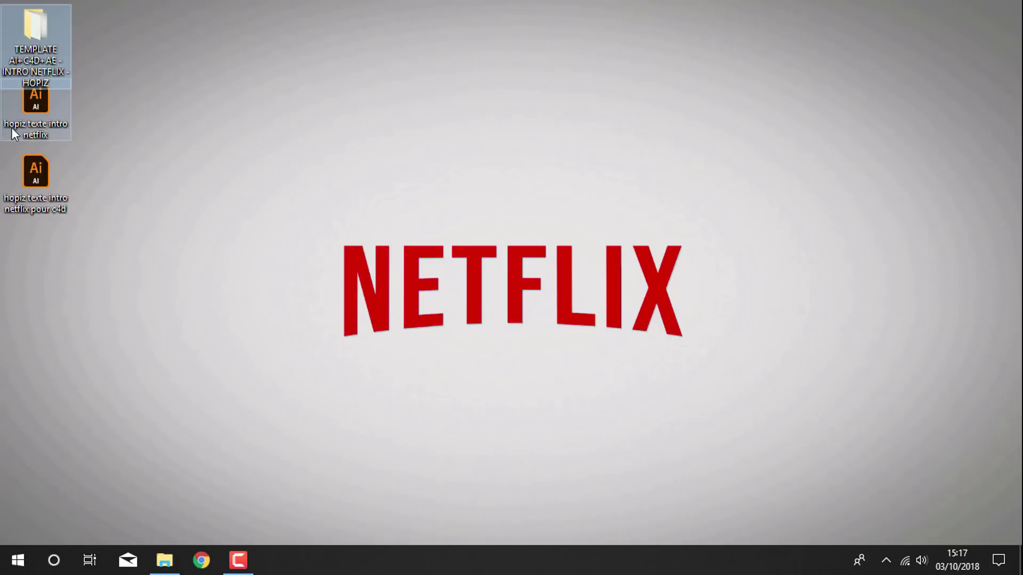
Step: Arrange both AI files on the desktop and open PART 2 -INTRO 3D NETFLIX from PART
{"action": "left_click_drag", "start_coordinate": [11, 127], "coordinate": [82, 48]}
{"action": "left_click_drag", "start_coordinate": [32, 197], "coordinate": [167, 89]}
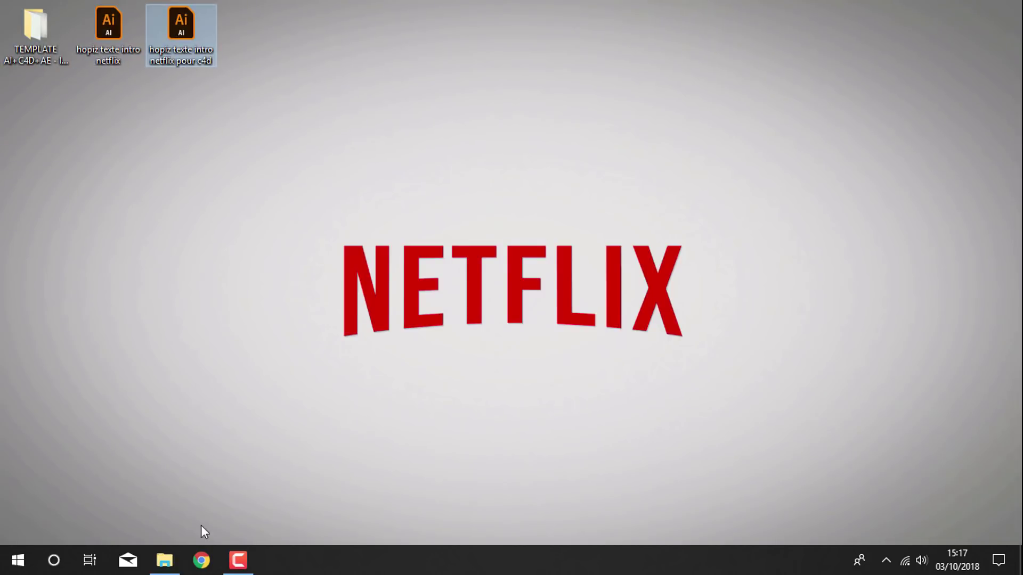
{"action": "left_click", "coordinate": [165, 560]}
{"action": "left_click", "coordinate": [14, 118]}
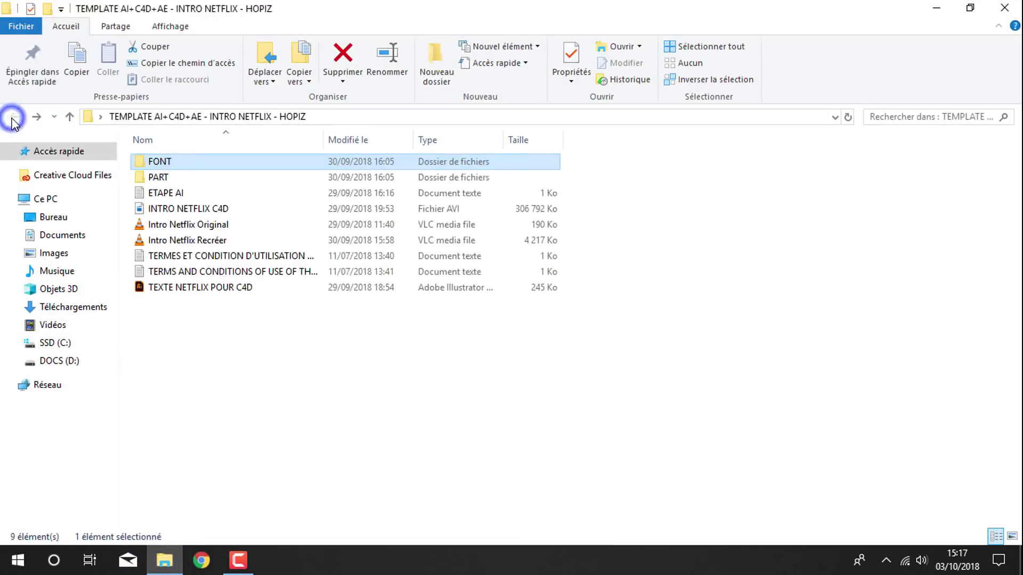
{"action": "double_click", "coordinate": [156, 177]}
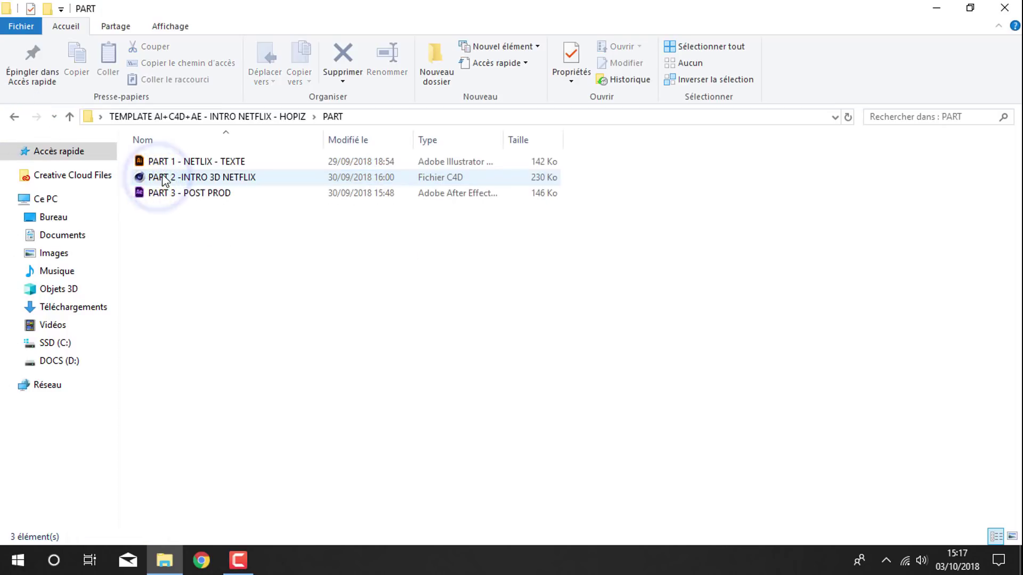
{"action": "double_click", "coordinate": [213, 178]}
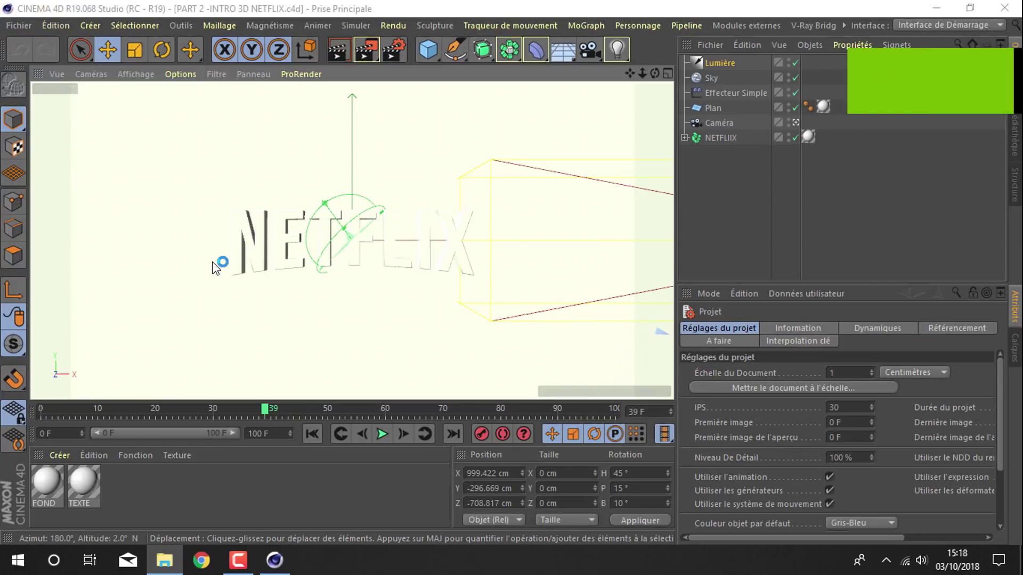
Step: Apply the green Mat material to the NETFLIX text and play the animation to preview it
{"action": "left_click_drag", "start_coordinate": [106, 419], "coordinate": [236, 415]}
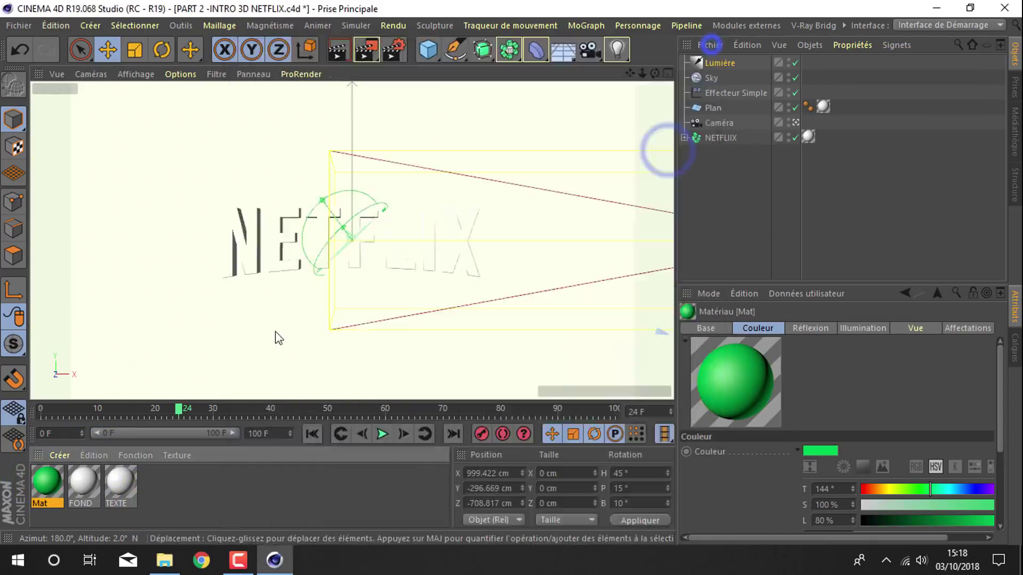
{"action": "left_click_drag", "start_coordinate": [707, 137], "coordinate": [708, 137]}
{"action": "left_click", "coordinate": [47, 407]}
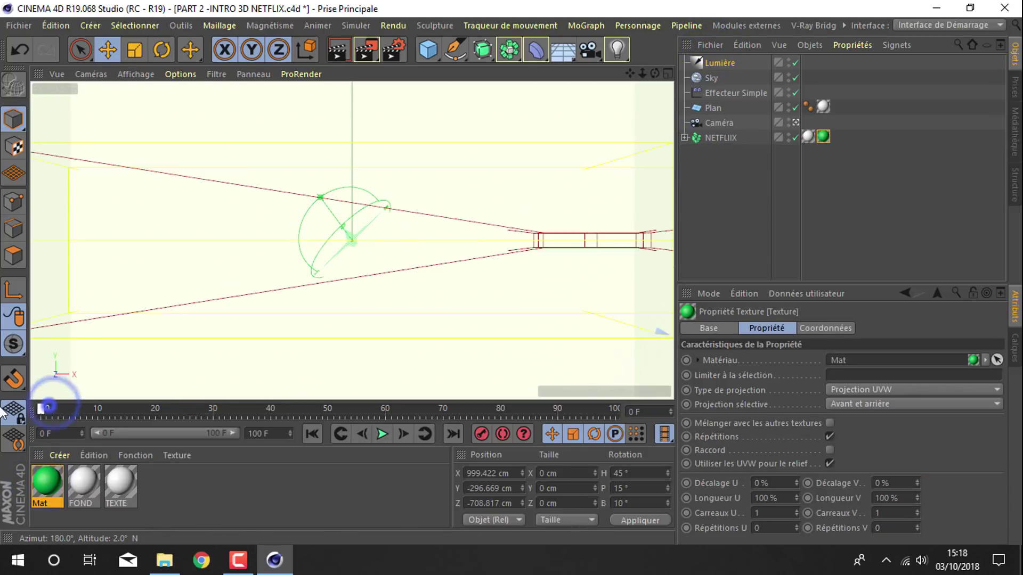
{"action": "left_click", "coordinate": [388, 435]}
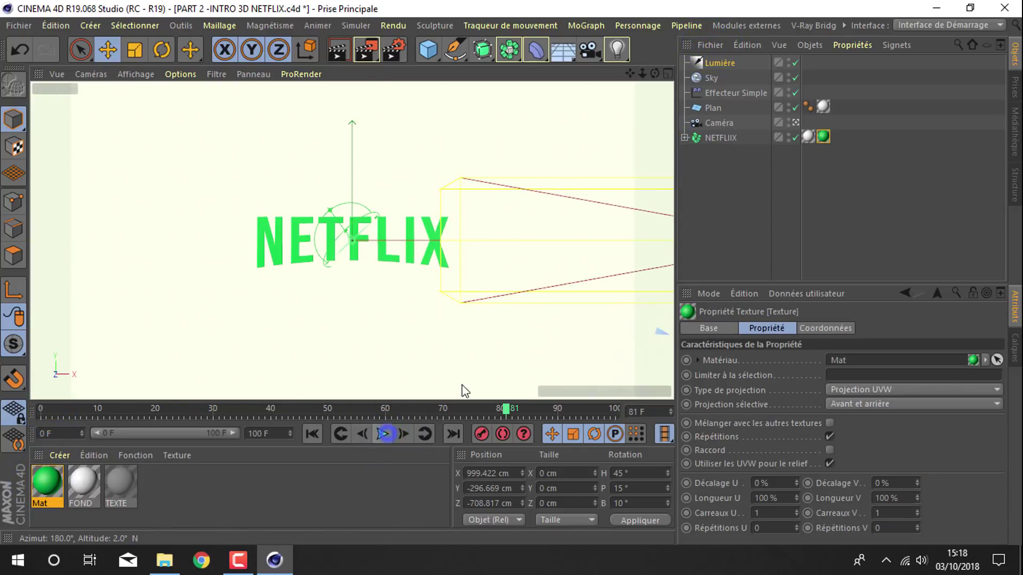
Step: Remove the green texture tag, delete the Mat material, and scrub back to frame 69
{"action": "key", "text": "Delete"}
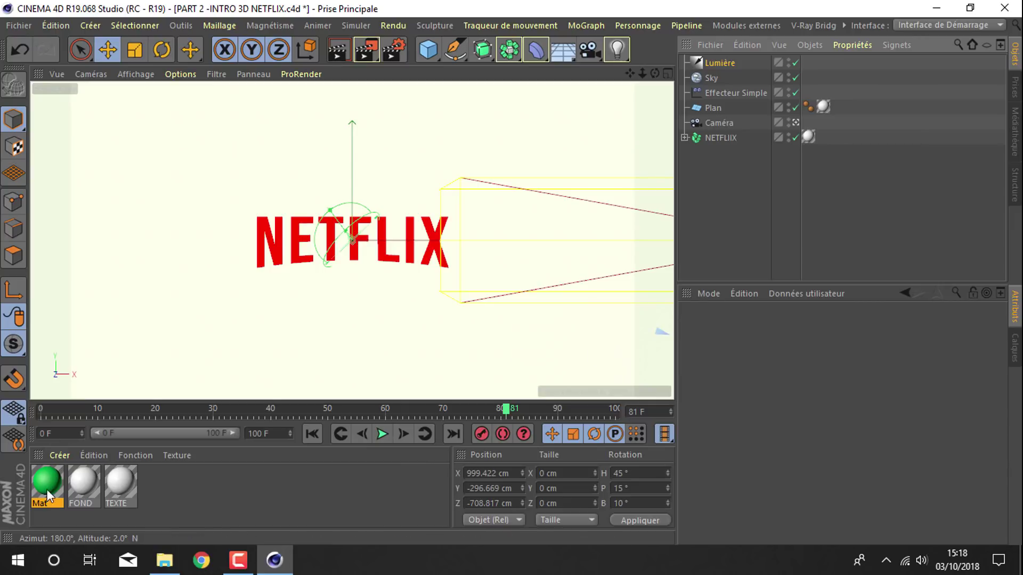
{"action": "left_click", "coordinate": [47, 495]}
{"action": "key", "text": "Delete"}
{"action": "left_click_drag", "start_coordinate": [134, 421], "coordinate": [437, 416]}
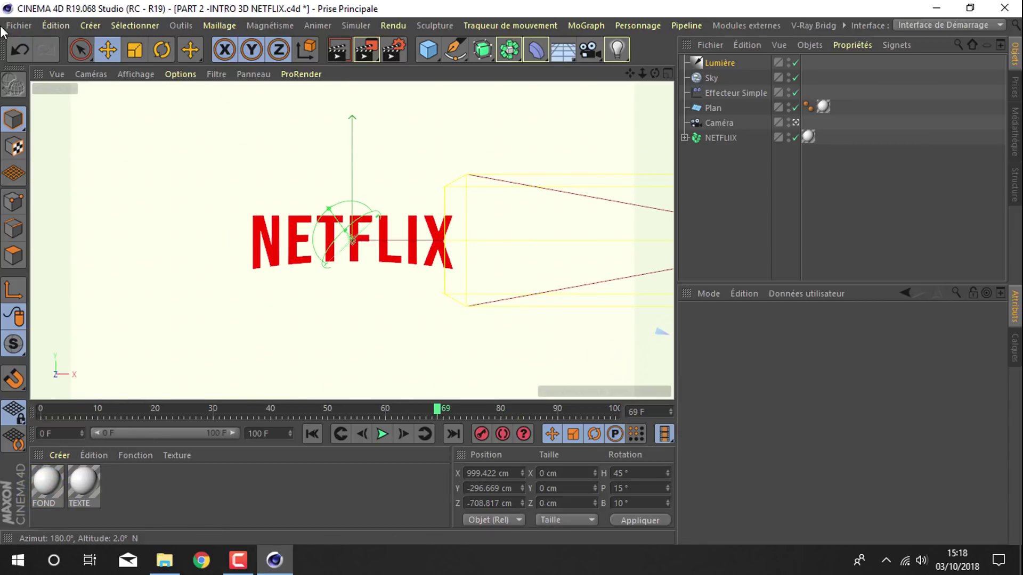
Step: Merge the Illustrator file 'hopiz texte intro netflix pour c4d' from the Bureau into the scene
{"action": "left_click", "coordinate": [18, 25]}
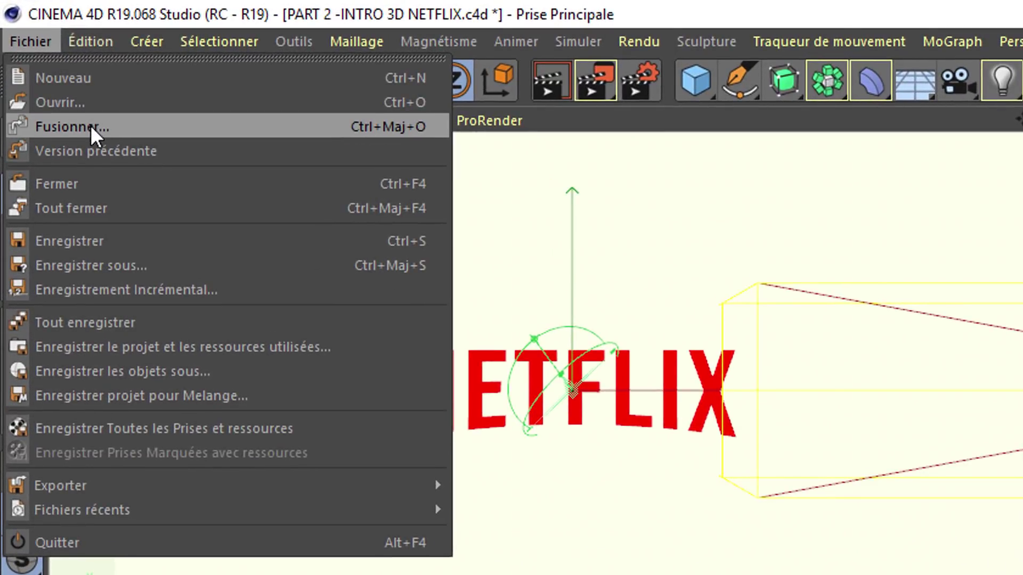
{"action": "left_click", "coordinate": [91, 125]}
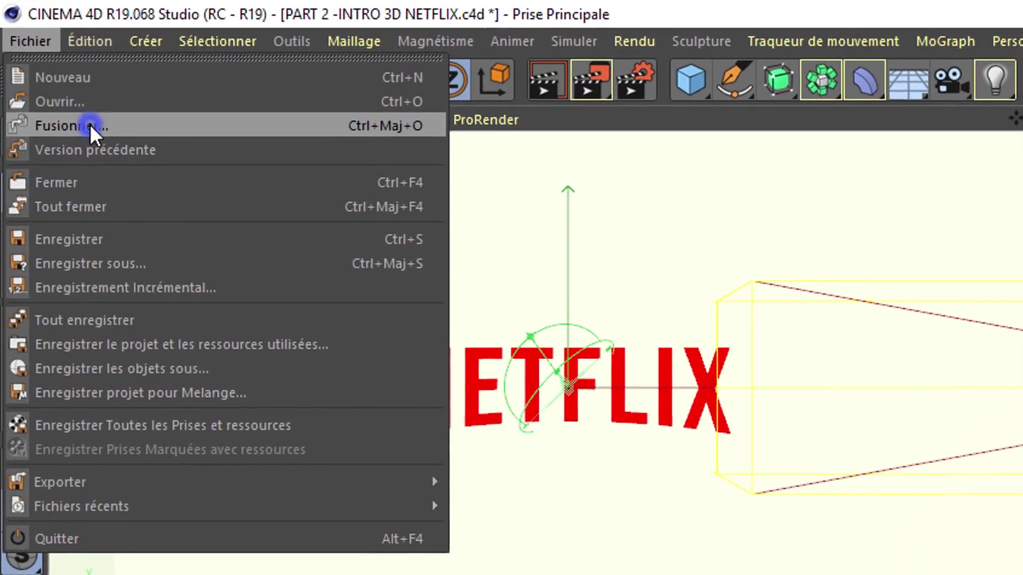
{"action": "left_click", "coordinate": [101, 225]}
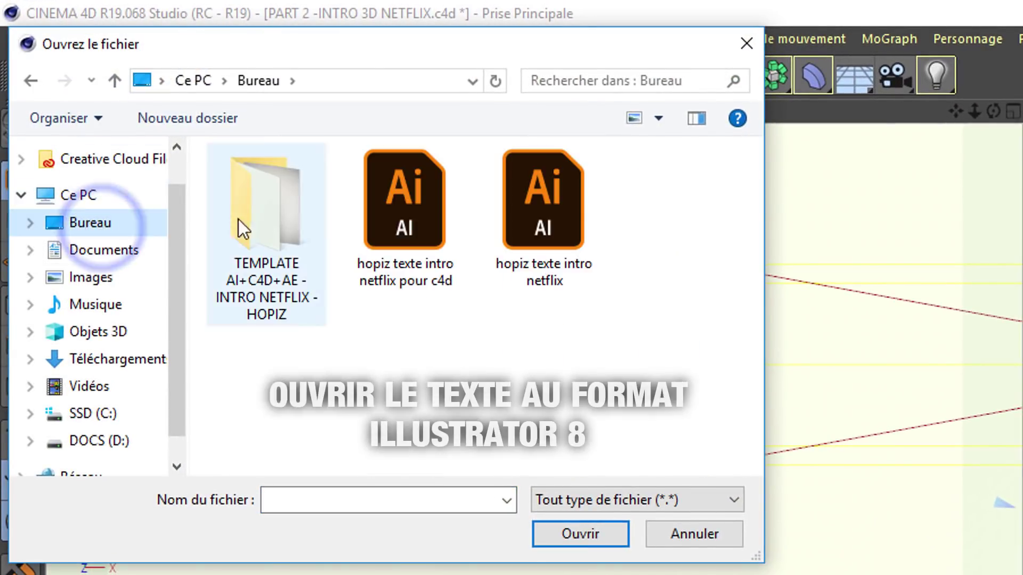
{"action": "left_click", "coordinate": [399, 227]}
{"action": "left_click", "coordinate": [603, 534]}
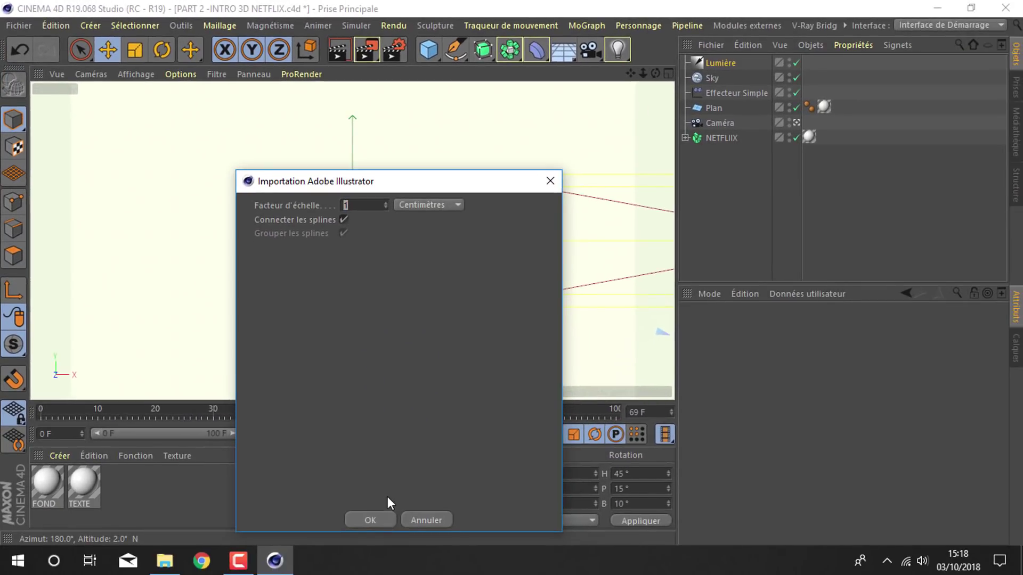
{"action": "left_click", "coordinate": [374, 518]}
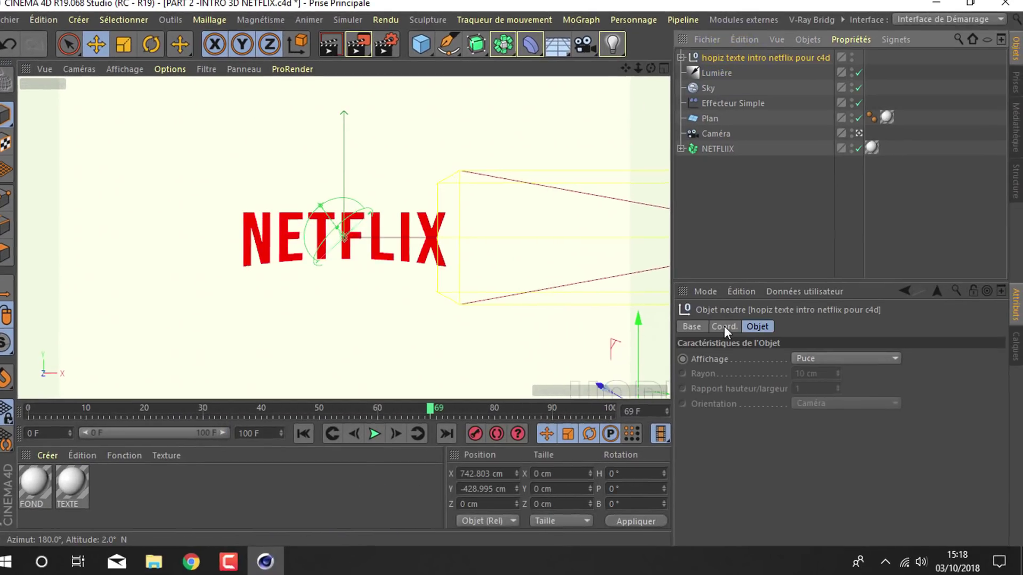
Step: Set the imported hopiz null's X and Y positions to 0 in the Coord. tab
{"action": "left_click", "coordinate": [728, 329]}
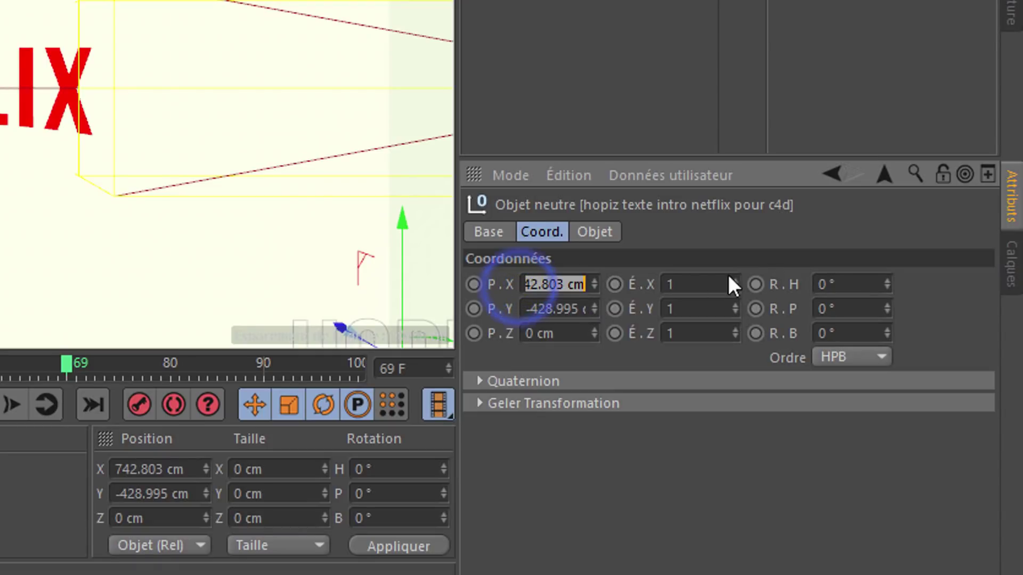
{"action": "type", "text": "0"}
{"action": "key", "text": "Return"}
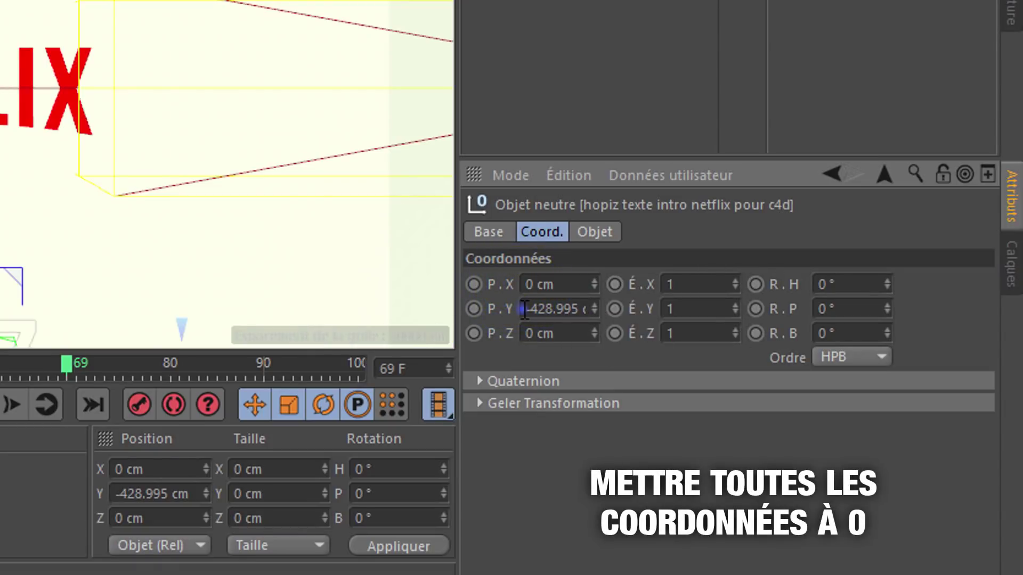
{"action": "double_click", "coordinate": [525, 309]}
{"action": "type", "text": "0"}
{"action": "key", "text": "Return"}
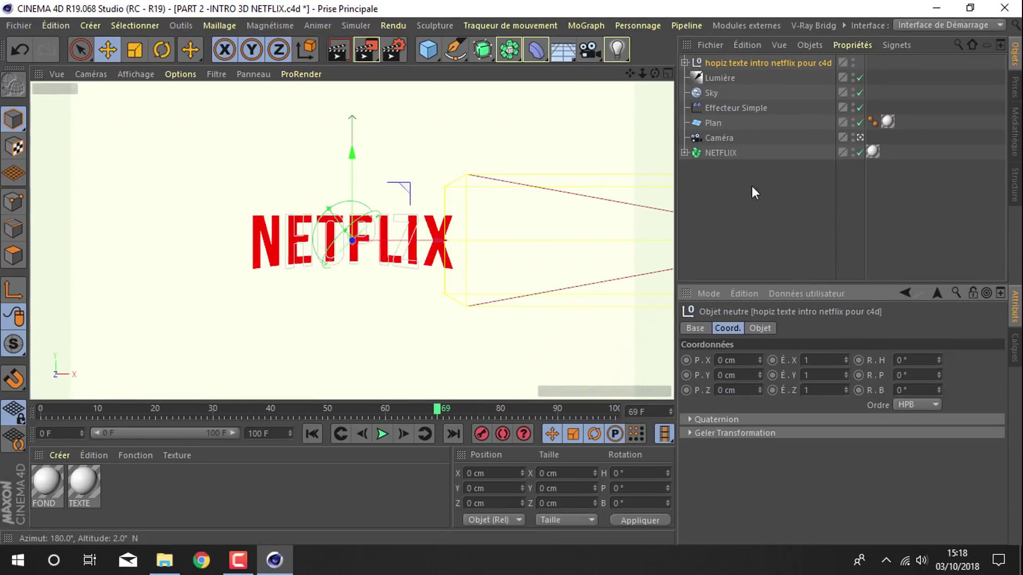
Step: Leave the scene camera view and orbit around the NETFLIX text
{"action": "left_click", "coordinate": [859, 138]}
{"action": "left_click_drag", "start_coordinate": [655, 73], "coordinate": [607, 96]}
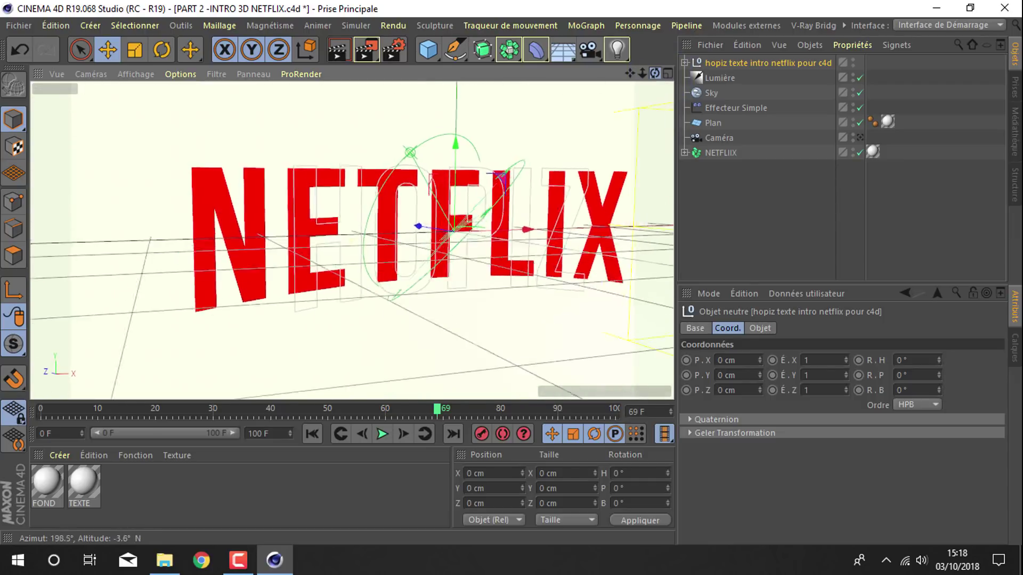
{"action": "left_click_drag", "start_coordinate": [608, 96], "coordinate": [715, 81]}
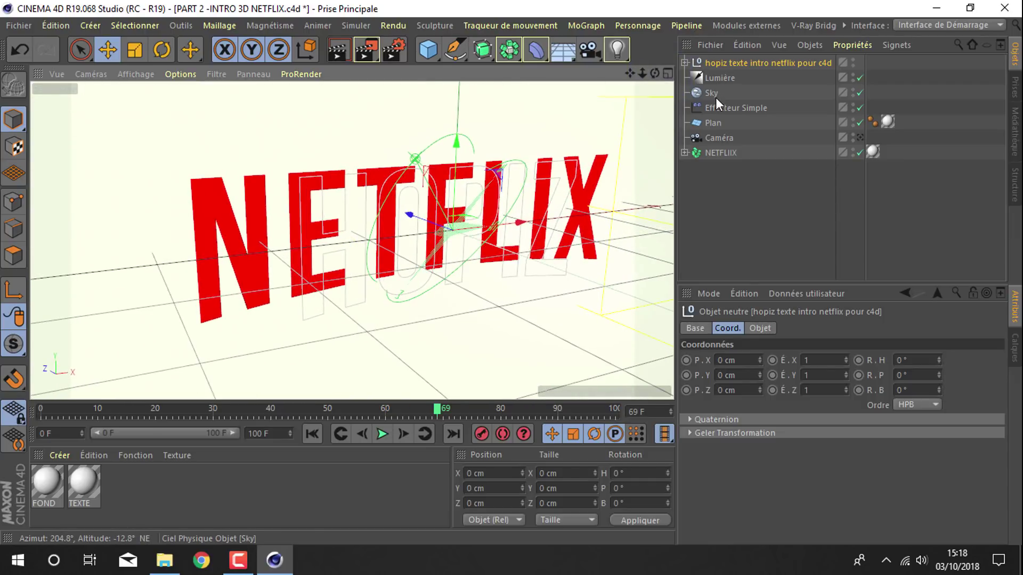
Step: Rename the imported Tracé paths to z, h, o, p and i
{"action": "left_click", "coordinate": [685, 62]}
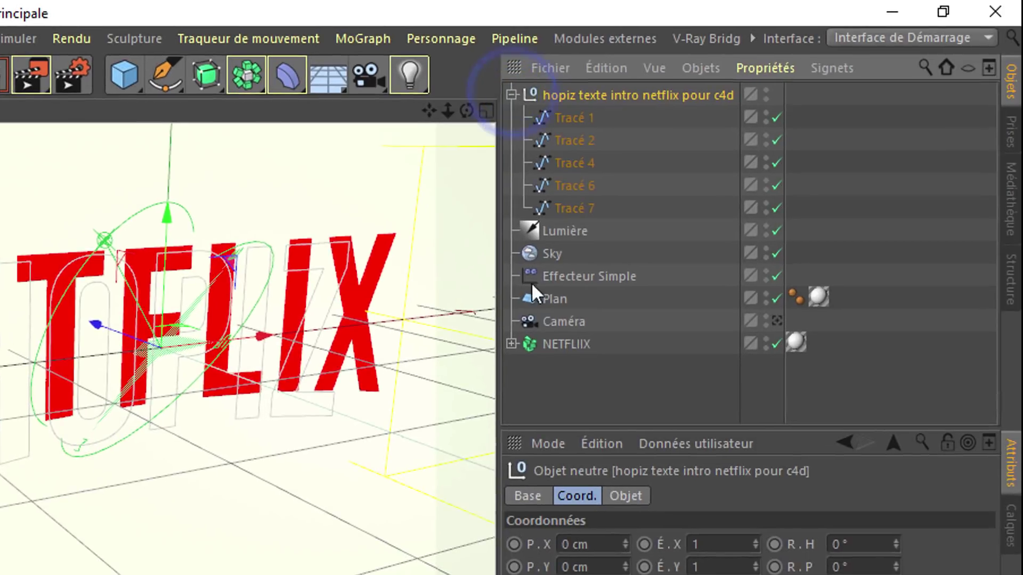
{"action": "left_click", "coordinate": [576, 205]}
{"action": "double_click", "coordinate": [576, 206]}
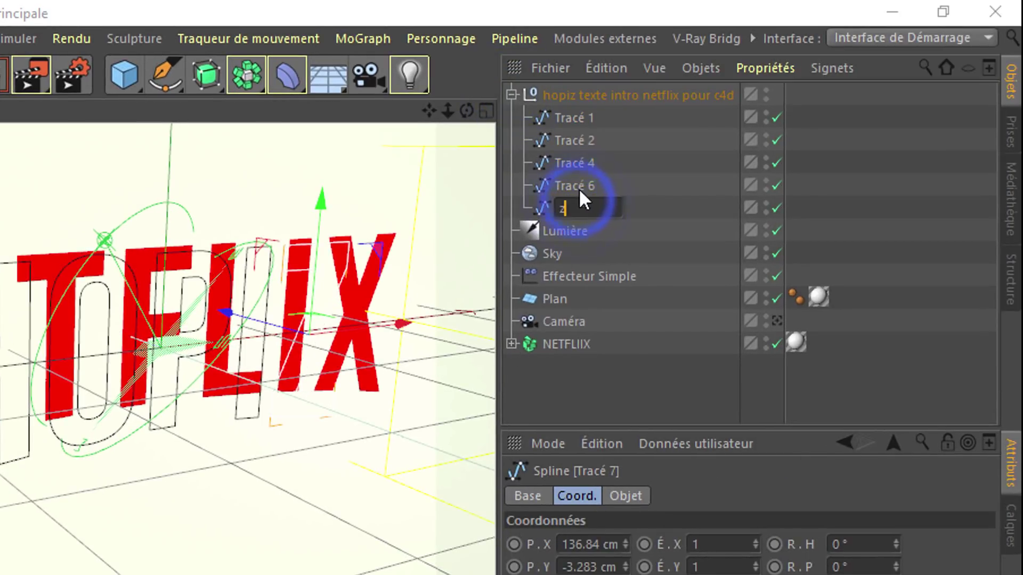
{"action": "type", "text": "z"}
{"action": "left_click", "coordinate": [580, 120]}
{"action": "double_click", "coordinate": [581, 122]}
{"action": "type", "text": "h"}
{"action": "type", "text": "o"}
{"action": "double_click", "coordinate": [574, 163]}
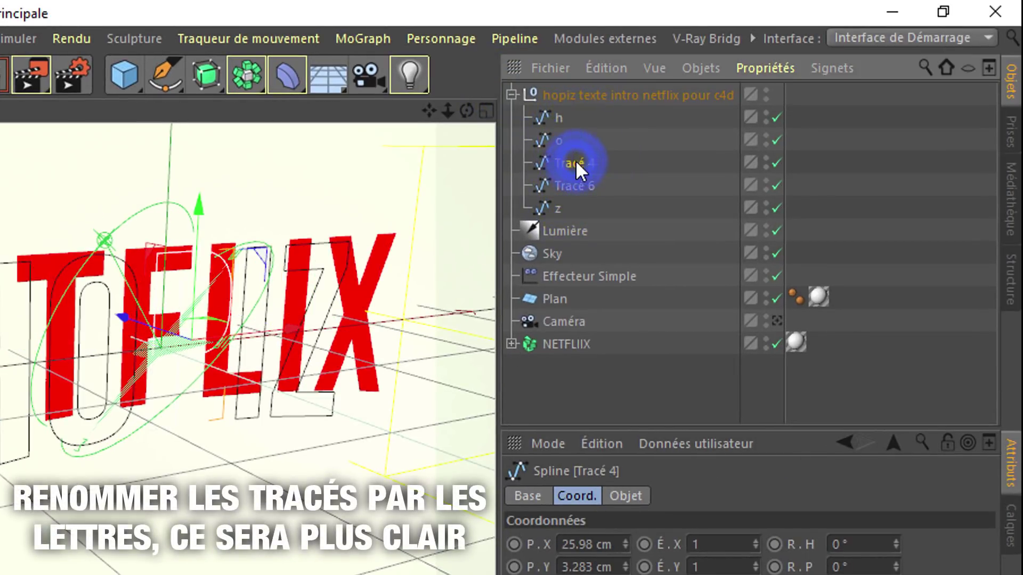
{"action": "type", "text": "p"}
{"action": "double_click", "coordinate": [574, 186]}
{"action": "type", "text": "i"}
{"action": "key", "text": "Return"}
Step: Rename the NETFLIIX extrusions to h, p and z, and delete the extra Extrusion L
{"action": "left_click", "coordinate": [514, 339]}
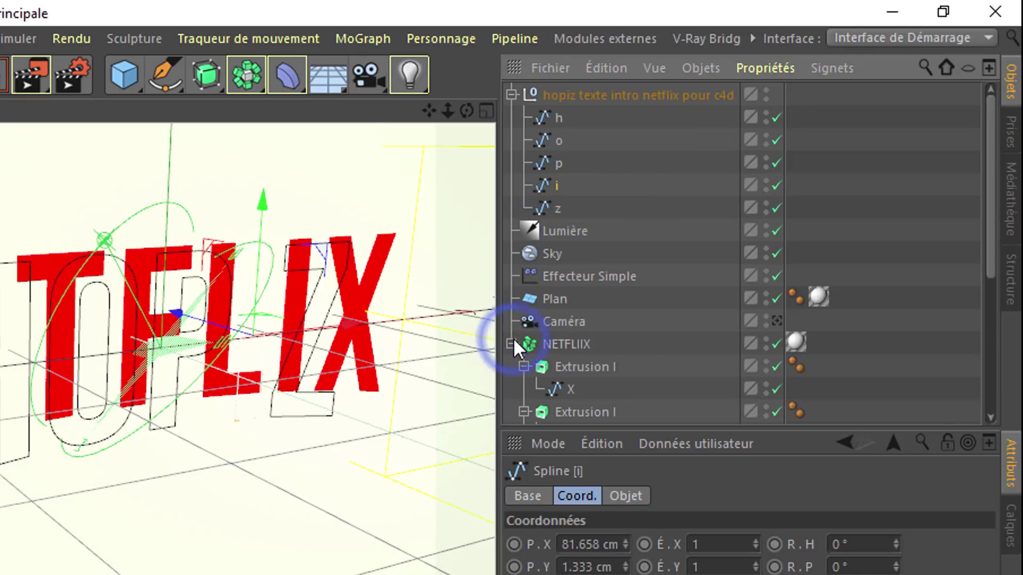
{"action": "scroll", "coordinate": [574, 378], "scroll_direction": "down", "scroll_amount": 5}
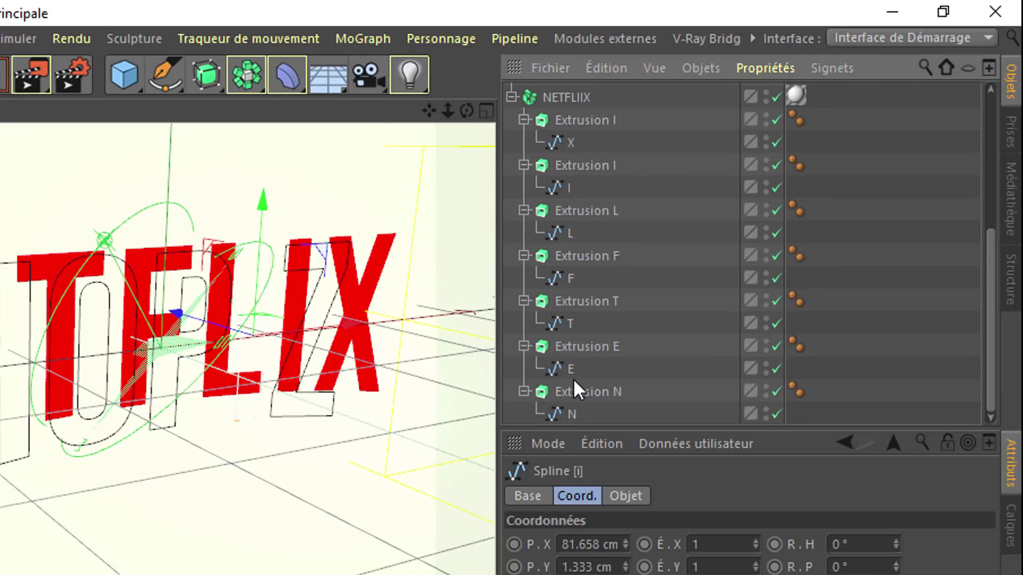
{"action": "double_click", "coordinate": [616, 391]}
{"action": "type", "text": "h"}
{"action": "key", "text": "Return"}
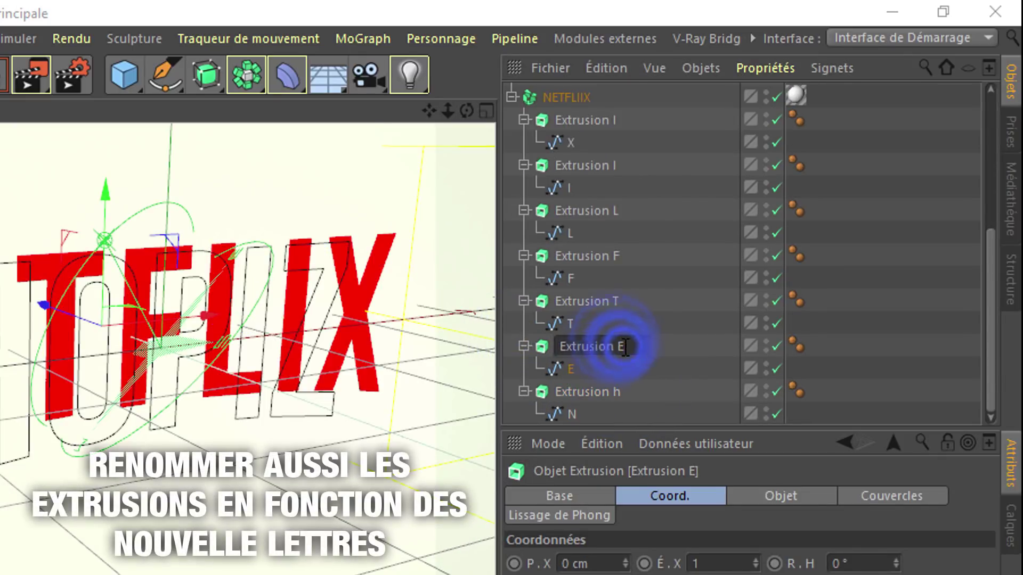
{"action": "type", "text": "o"}
{"action": "double_click", "coordinate": [620, 304]}
{"action": "type", "text": "p"}
{"action": "key", "text": "Return"}
{"action": "double_click", "coordinate": [618, 257]}
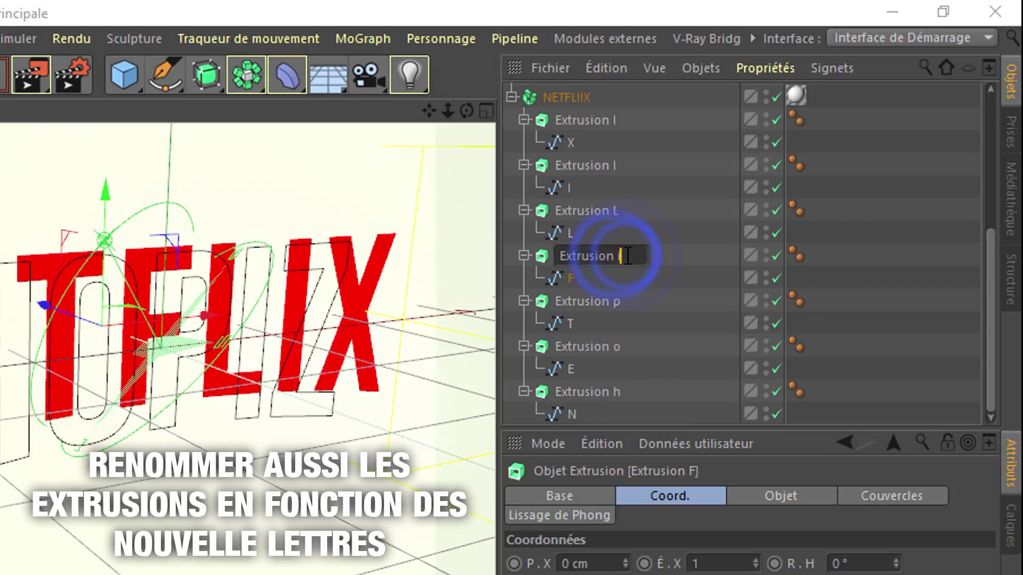
{"action": "type", "text": "z"}
{"action": "key", "text": "Return"}
{"action": "left_click", "coordinate": [584, 160]}
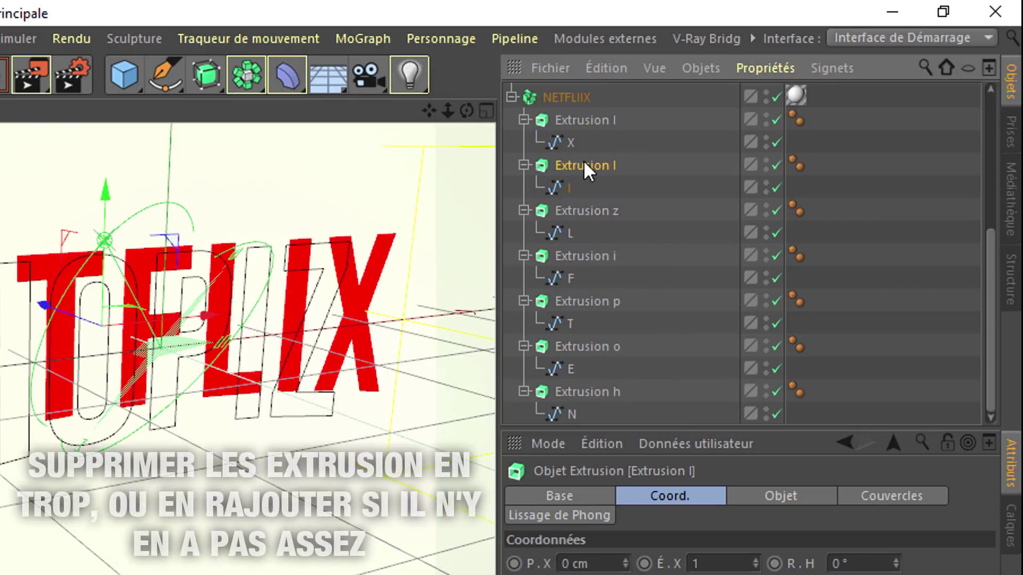
{"action": "key", "text": "Delete"}
Step: Delete the extra X extrusion and the old N, E, T letter splines
{"action": "key", "text": "Delete"}
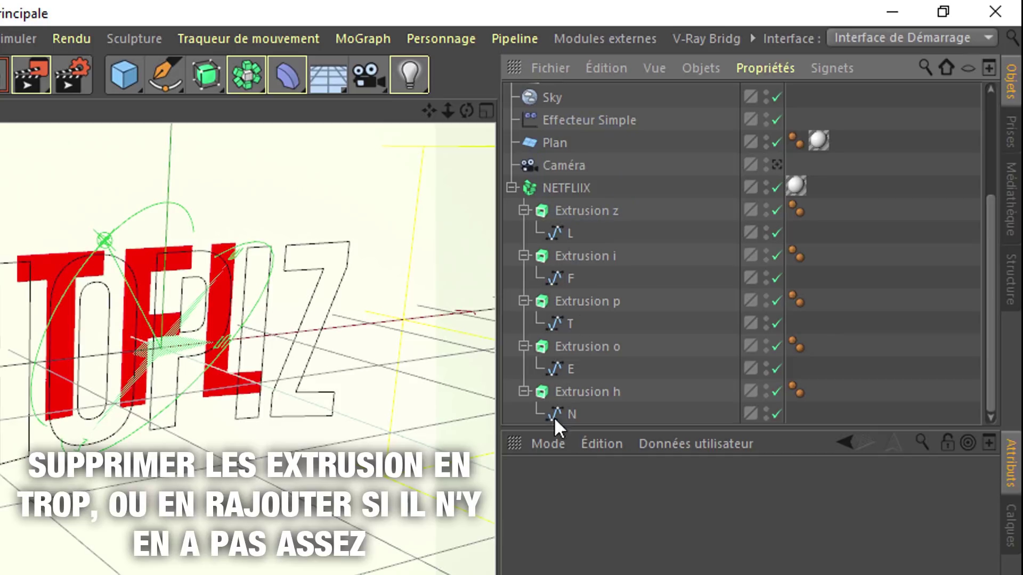
{"action": "left_click", "coordinate": [556, 416]}
{"action": "key", "text": "Delete"}
{"action": "left_click", "coordinate": [563, 392]}
{"action": "key", "text": "Delete"}
{"action": "left_click", "coordinate": [560, 369]}
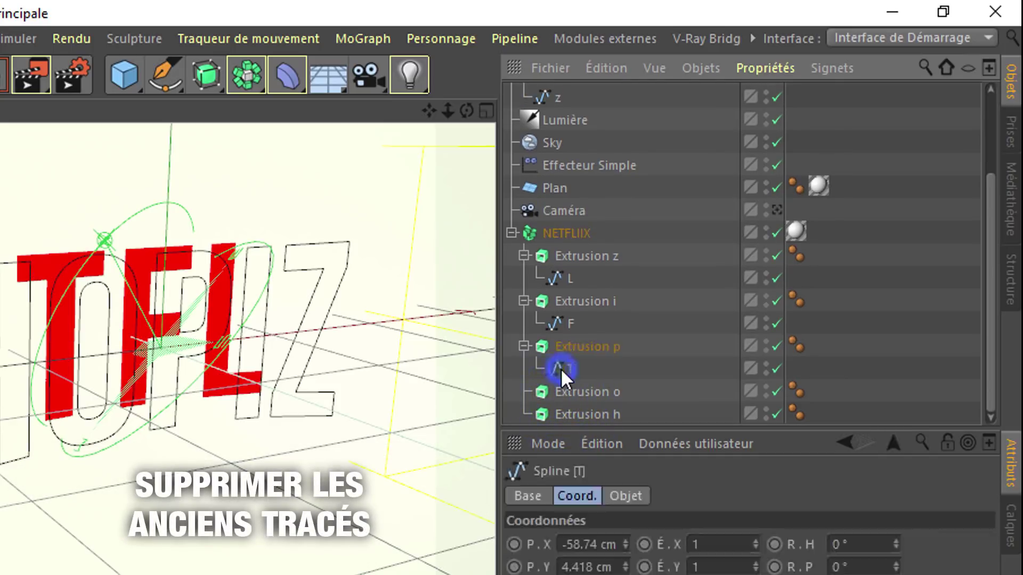
{"action": "key", "text": "Delete"}
{"action": "left_click", "coordinate": [561, 341]}
{"action": "key", "text": "Delete"}
{"action": "key", "text": "Delete"}
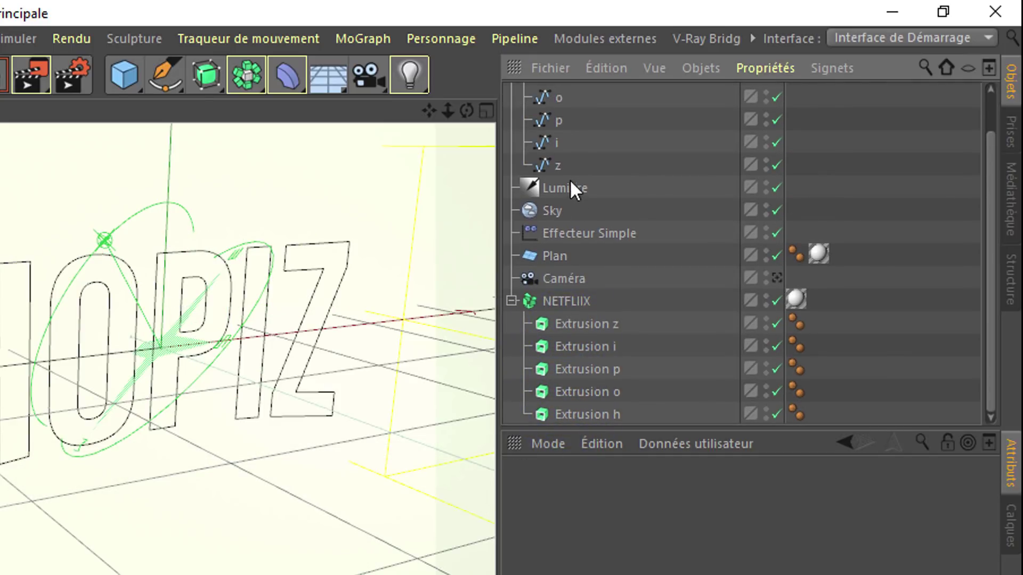
Step: Move splines h, o, i and z into their matching Extrusions and select the leftover hopiz null
{"action": "scroll", "coordinate": [559, 101], "scroll_direction": "up", "scroll_amount": 2}
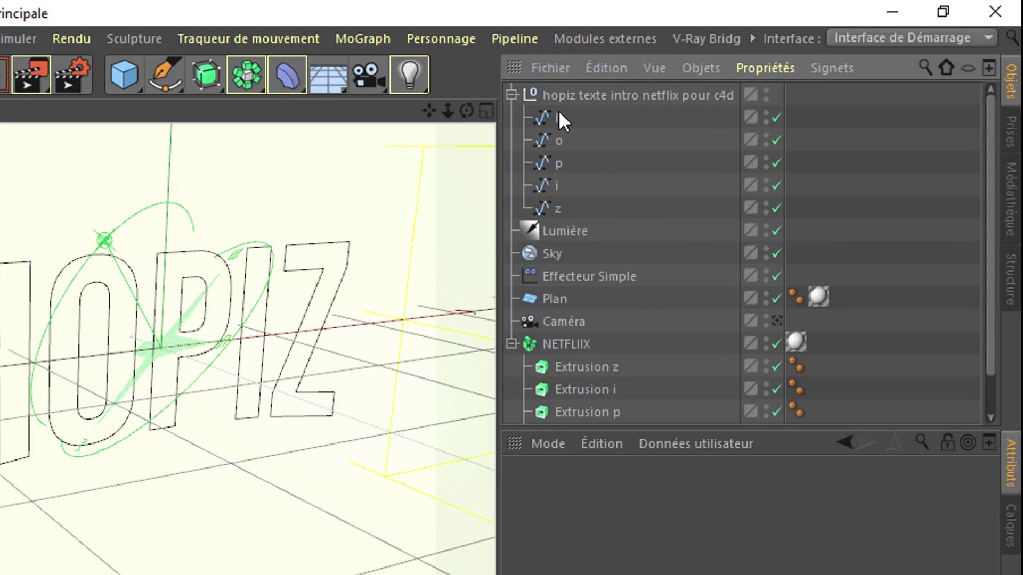
{"action": "left_click_drag", "start_coordinate": [559, 117], "coordinate": [581, 211]}
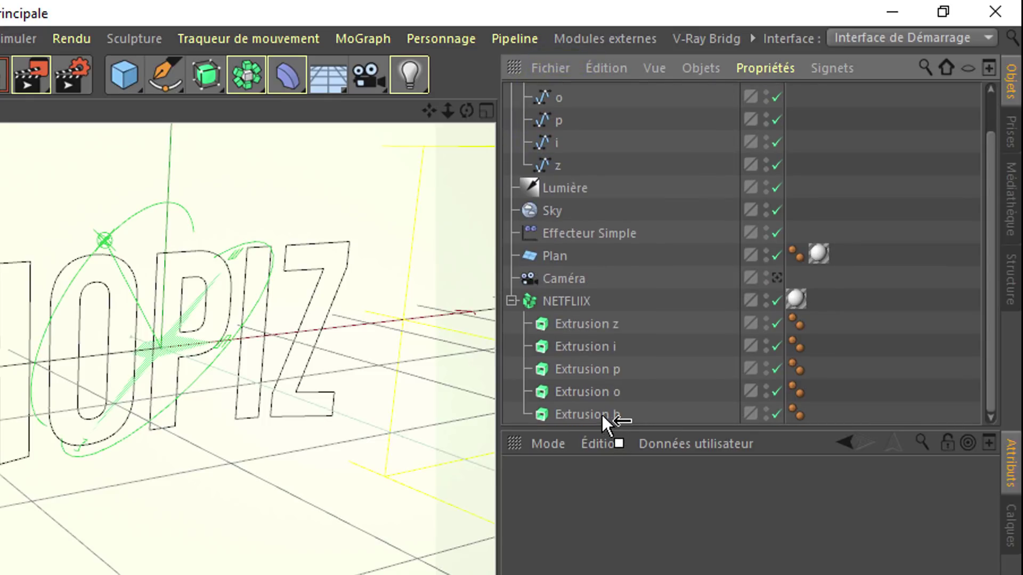
{"action": "left_click_drag", "start_coordinate": [606, 408], "coordinate": [594, 421]}
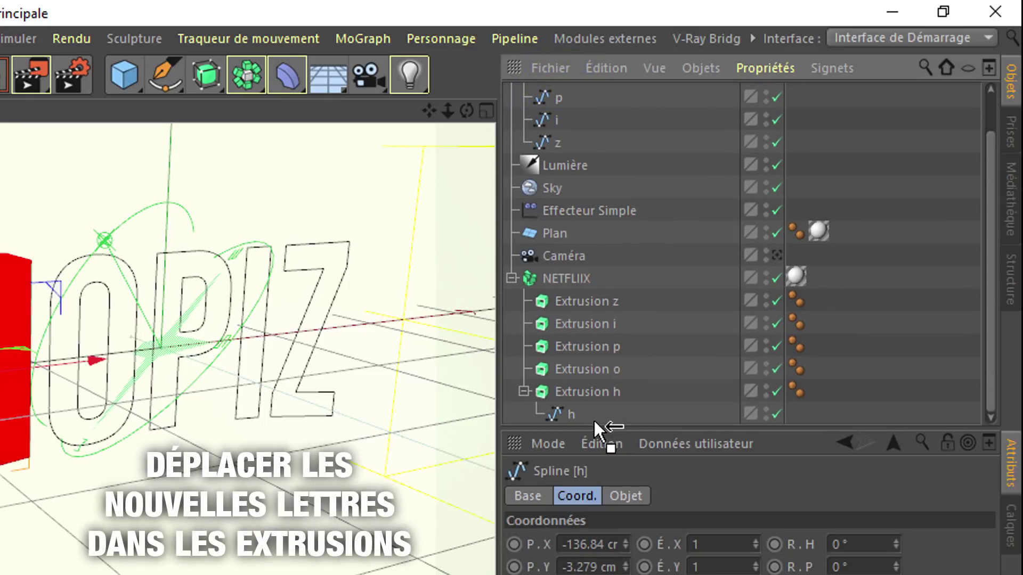
{"action": "left_click_drag", "start_coordinate": [594, 368], "coordinate": [586, 359]}
{"action": "left_click_drag", "start_coordinate": [581, 321], "coordinate": [583, 322]}
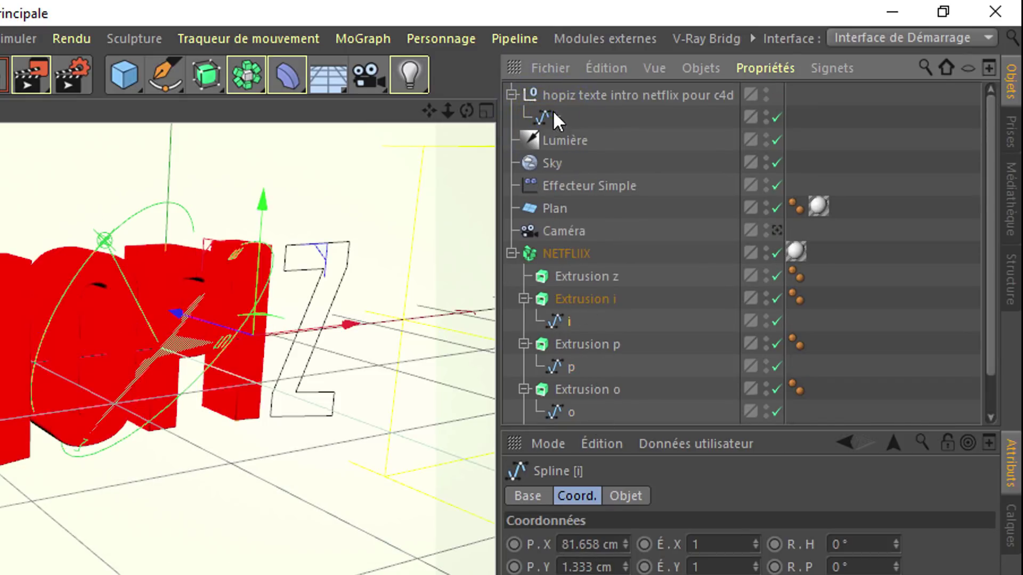
{"action": "left_click_drag", "start_coordinate": [575, 280], "coordinate": [576, 275]}
{"action": "left_click", "coordinate": [563, 95]}
Step: Delete the empty hopiz null and select all letter extrusions and their splines
{"action": "key", "text": "Delete"}
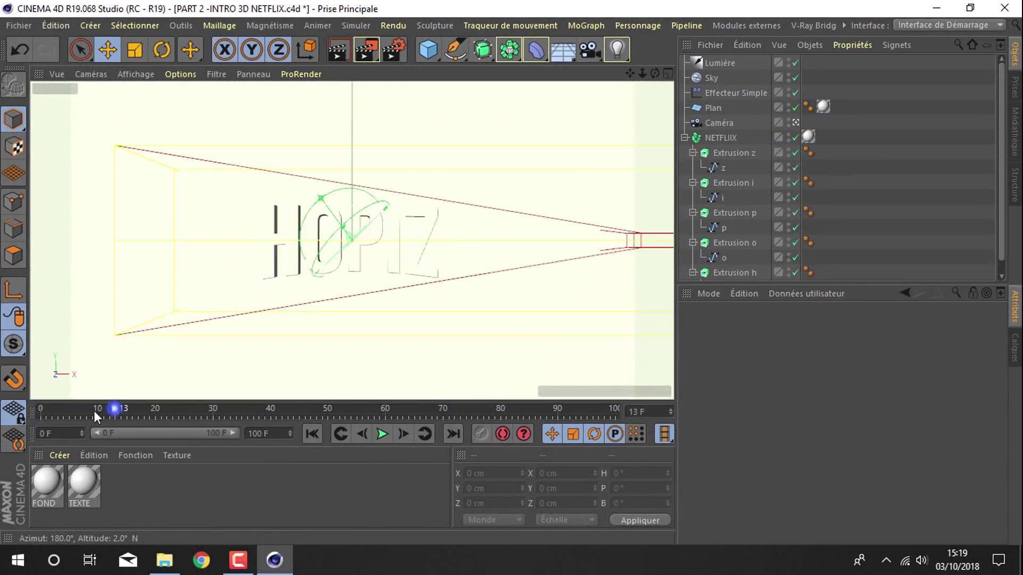
{"action": "mouse_move", "coordinate": [94, 411]}
{"action": "left_mouse_down"}
{"action": "mouse_move", "coordinate": [91, 433]}
{"action": "mouse_move", "coordinate": [705, 413]}
{"action": "left_mouse_up"}
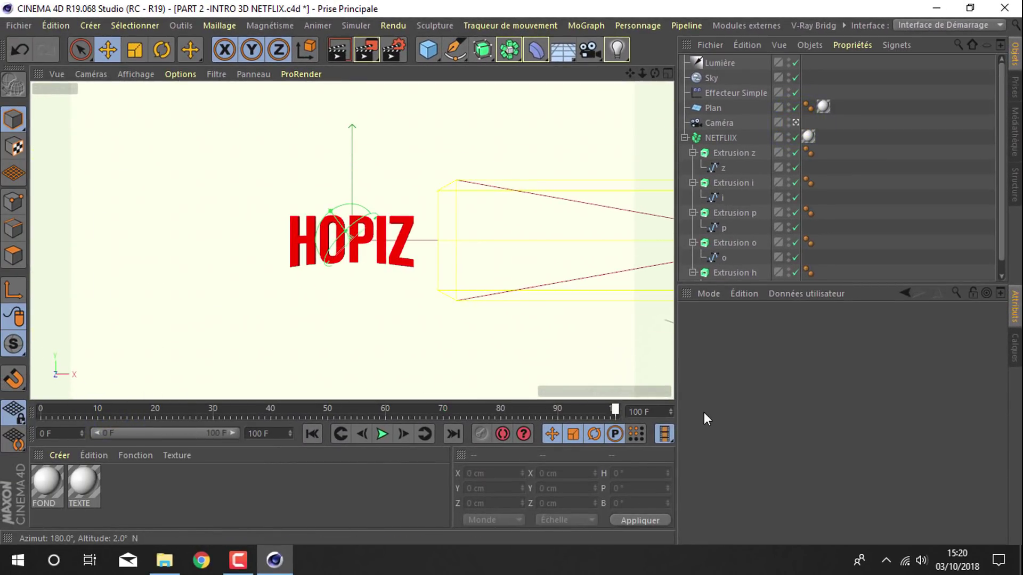
{"action": "left_click", "coordinate": [796, 123]}
{"action": "left_click_drag", "start_coordinate": [655, 72], "coordinate": [702, 146]}
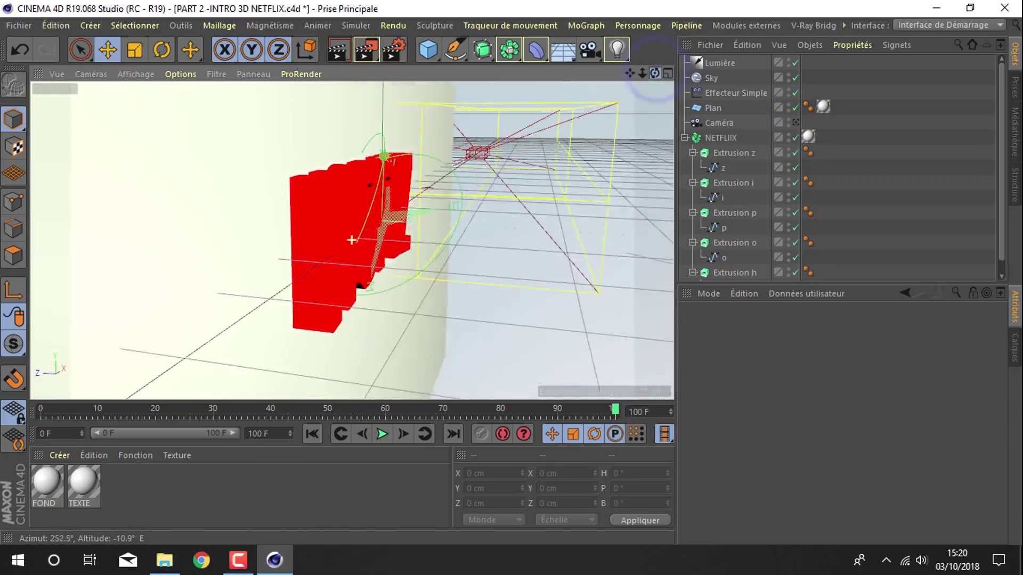
{"action": "left_click", "coordinate": [685, 137]}
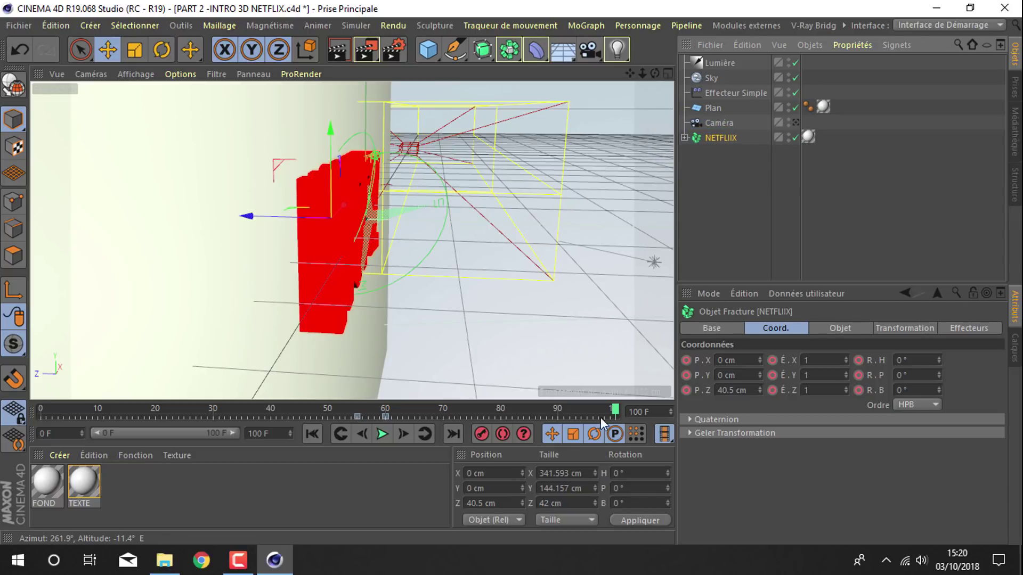
{"action": "left_click", "coordinate": [686, 138]}
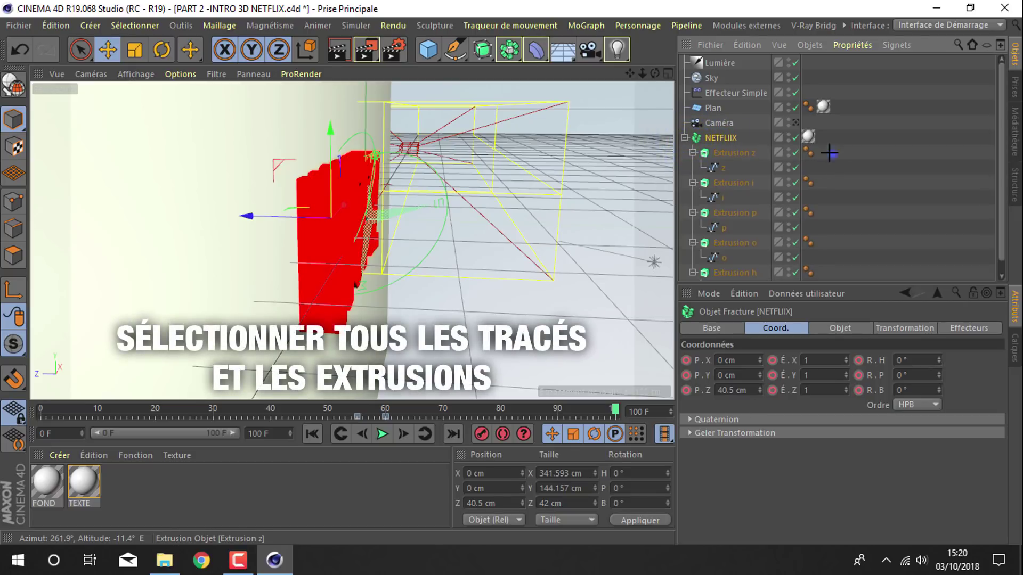
{"action": "left_click_drag", "start_coordinate": [829, 153], "coordinate": [821, 280]}
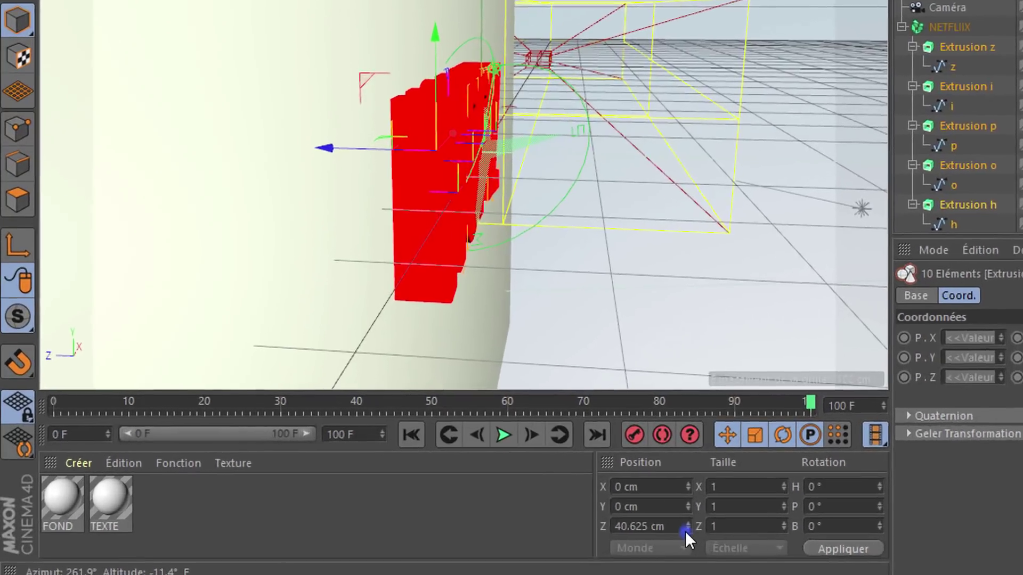
Step: Push the selected letters back along Z, apply, and scrub to check the motion
{"action": "left_click", "coordinate": [525, 505]}
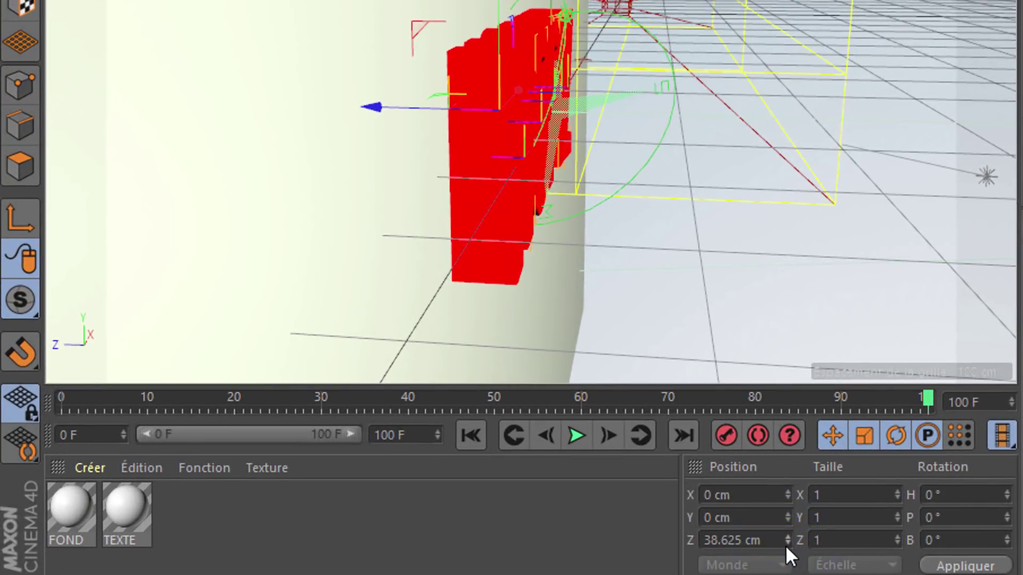
{"action": "left_click_drag", "start_coordinate": [787, 538], "coordinate": [787, 537]}
{"action": "left_click", "coordinate": [965, 565]}
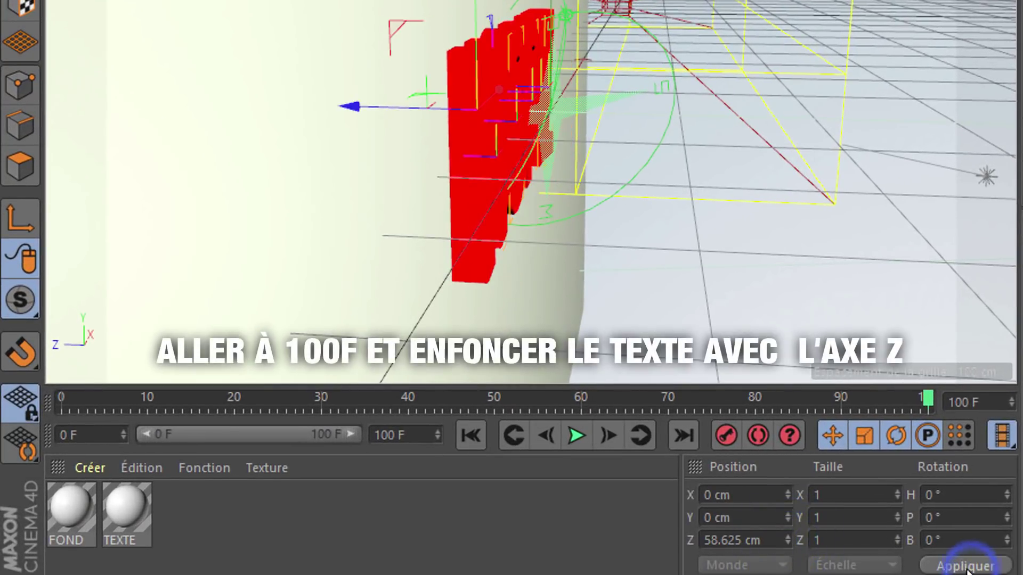
{"action": "left_click_drag", "start_coordinate": [787, 533], "coordinate": [787, 530]}
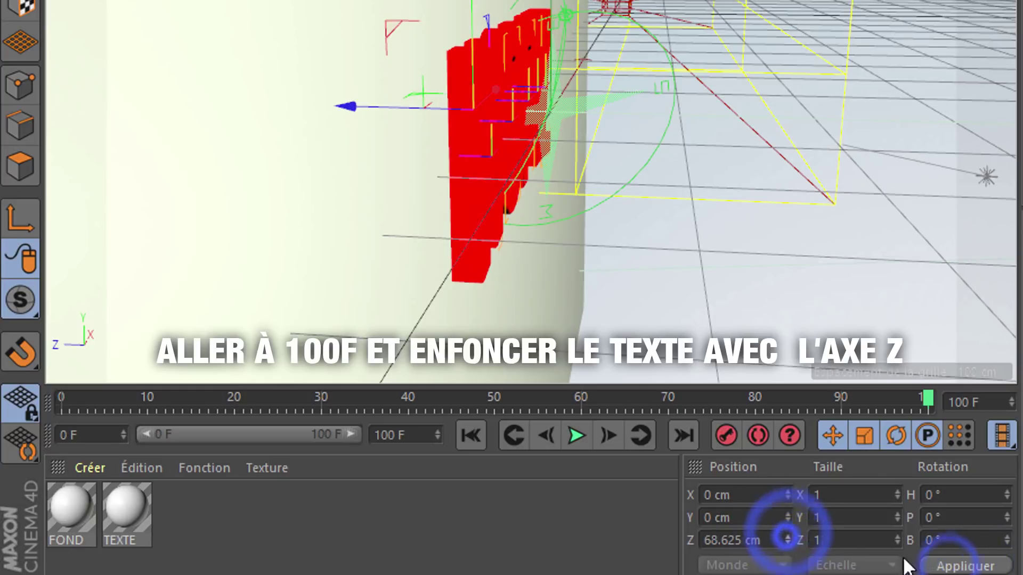
{"action": "left_click", "coordinate": [933, 562]}
{"action": "left_click_drag", "start_coordinate": [912, 397], "coordinate": [885, 397]}
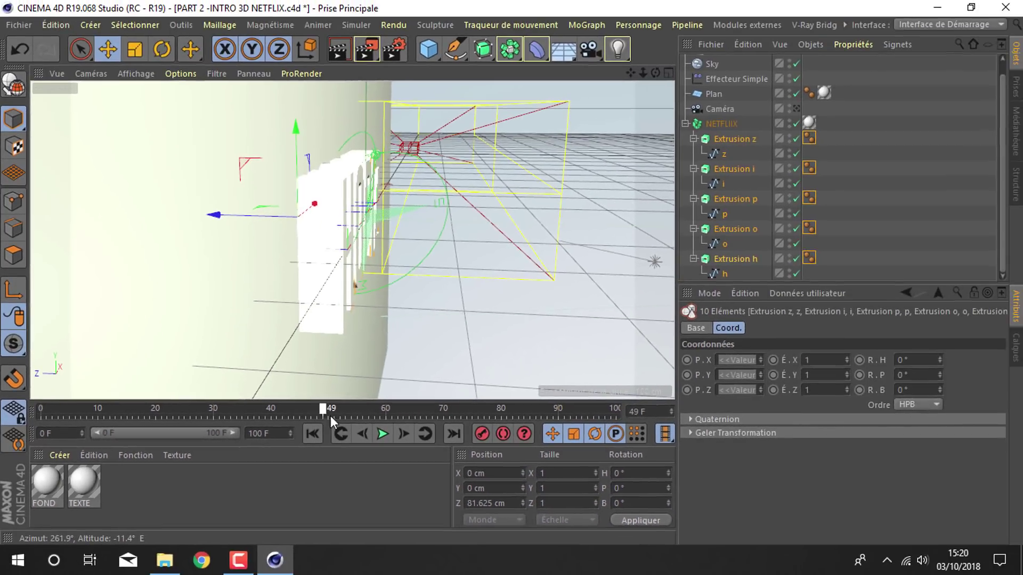
{"action": "left_click_drag", "start_coordinate": [331, 416], "coordinate": [541, 410]}
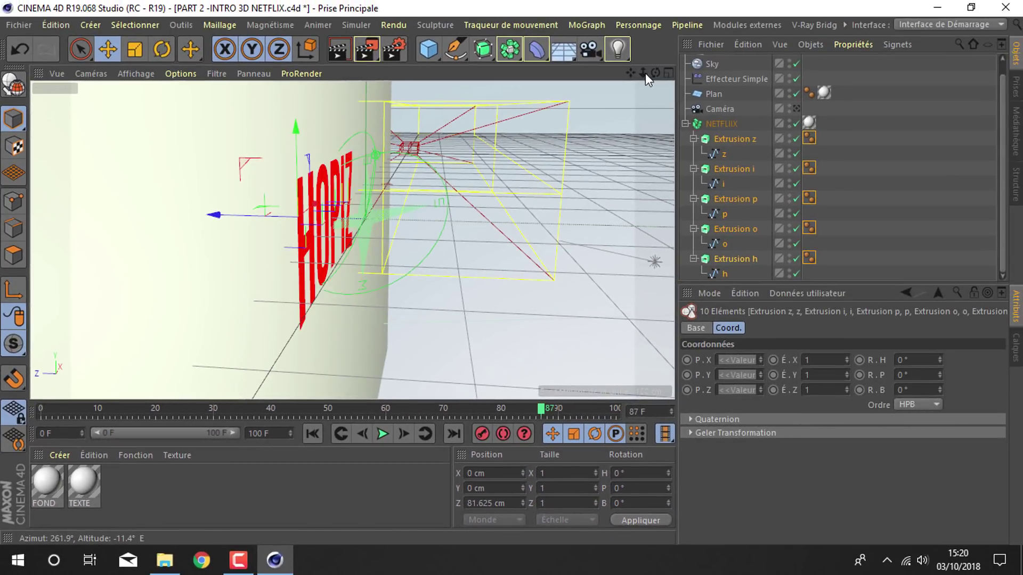
Step: Set the letters' Z position to 81.5 cm and return to the scene camera view
{"action": "left_click_drag", "start_coordinate": [644, 73], "coordinate": [607, 368]}
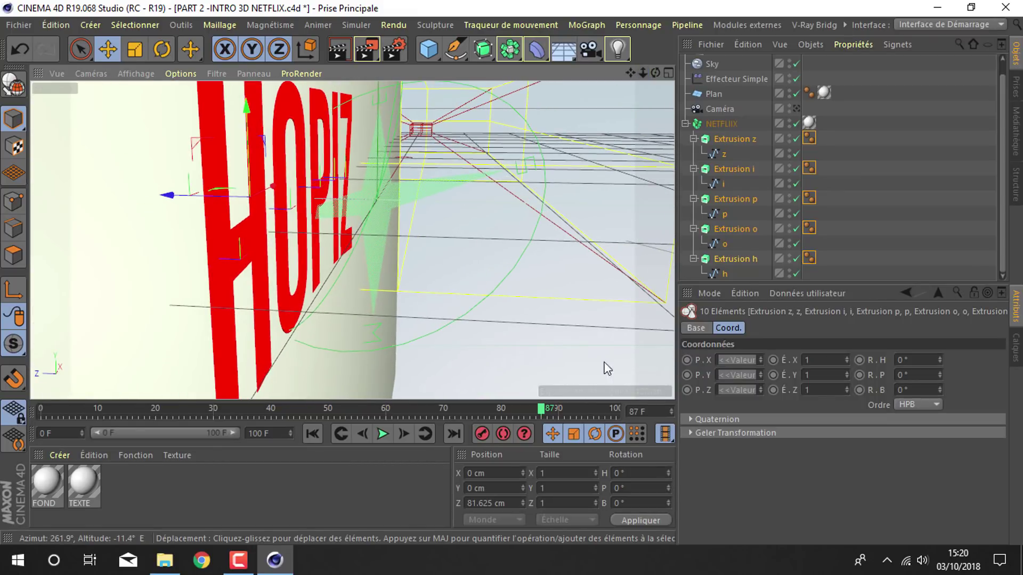
{"action": "left_click", "coordinate": [643, 521]}
{"action": "type", "text": "82"}
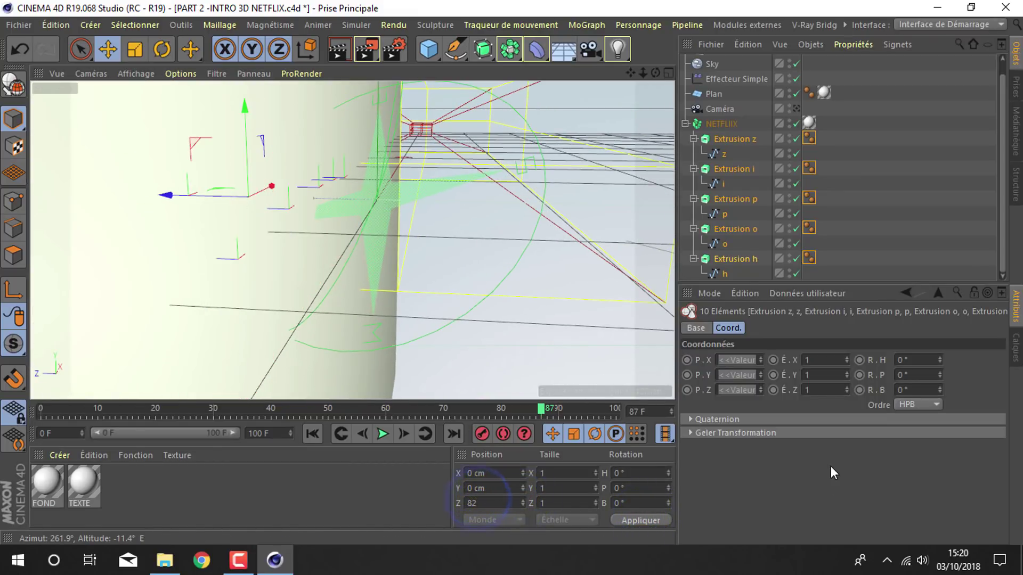
{"action": "left_click", "coordinate": [662, 521]}
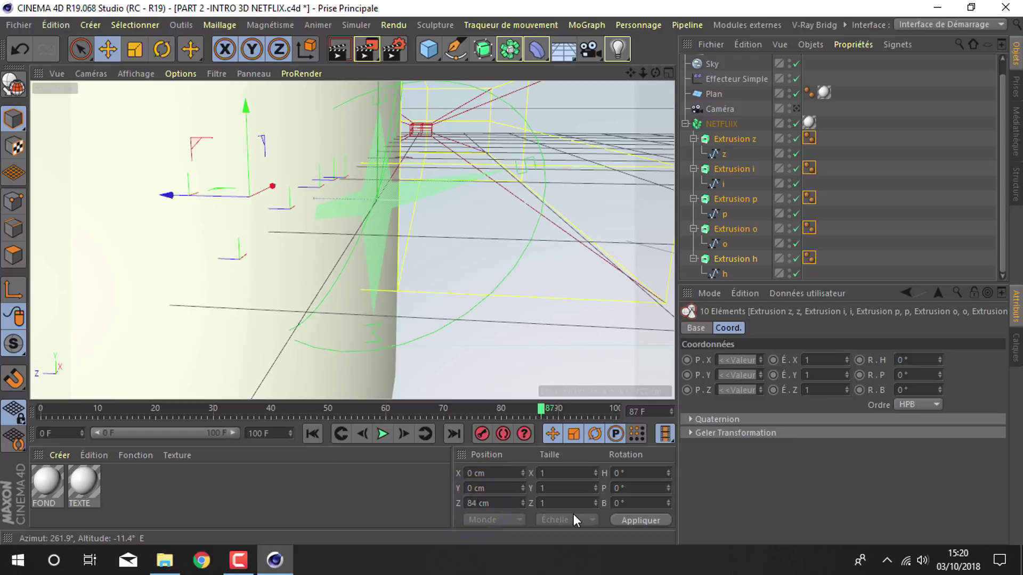
{"action": "type", "text": "81.5"}
{"action": "left_click", "coordinate": [645, 521]}
{"action": "left_click_drag", "start_coordinate": [440, 409], "coordinate": [418, 413]}
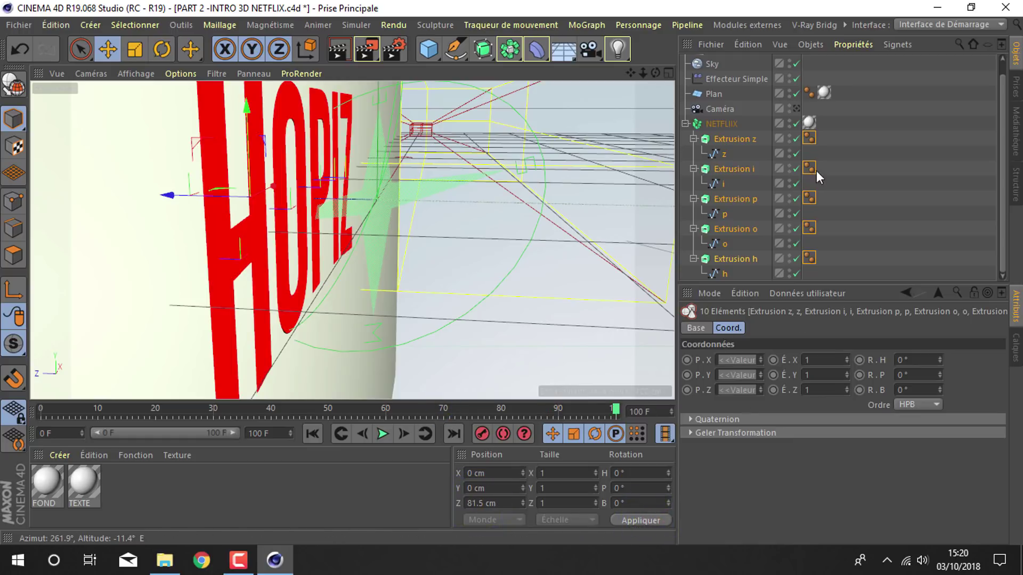
{"action": "left_click", "coordinate": [796, 109]}
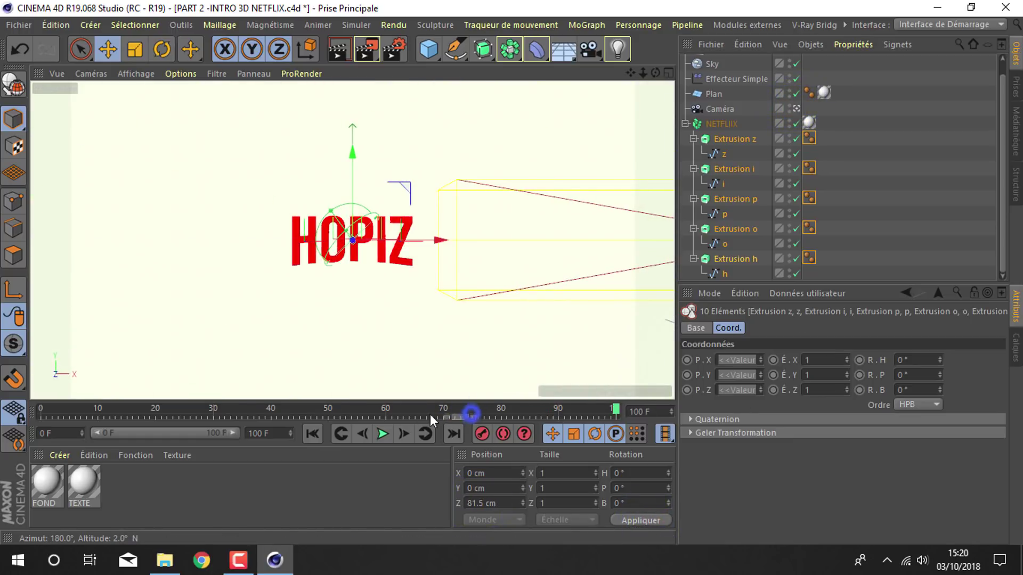
{"action": "mouse_move", "coordinate": [231, 417]}
{"action": "left_mouse_down"}
{"action": "mouse_move", "coordinate": [255, 416]}
{"action": "mouse_move", "coordinate": [222, 411]}
{"action": "mouse_move", "coordinate": [587, 415]}
{"action": "mouse_move", "coordinate": [3, 416]}
{"action": "left_mouse_up"}
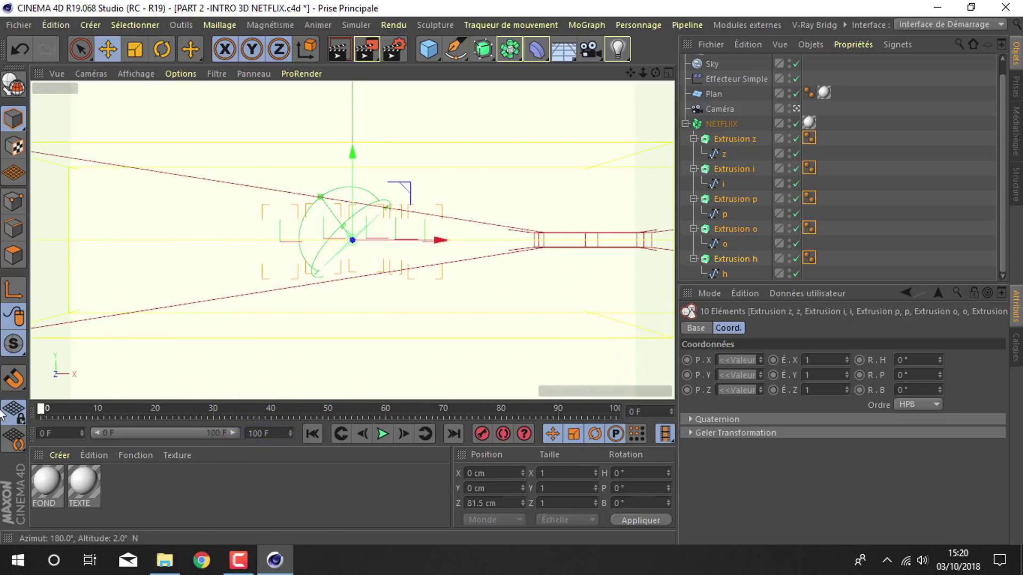
{"action": "left_click", "coordinate": [382, 433]}
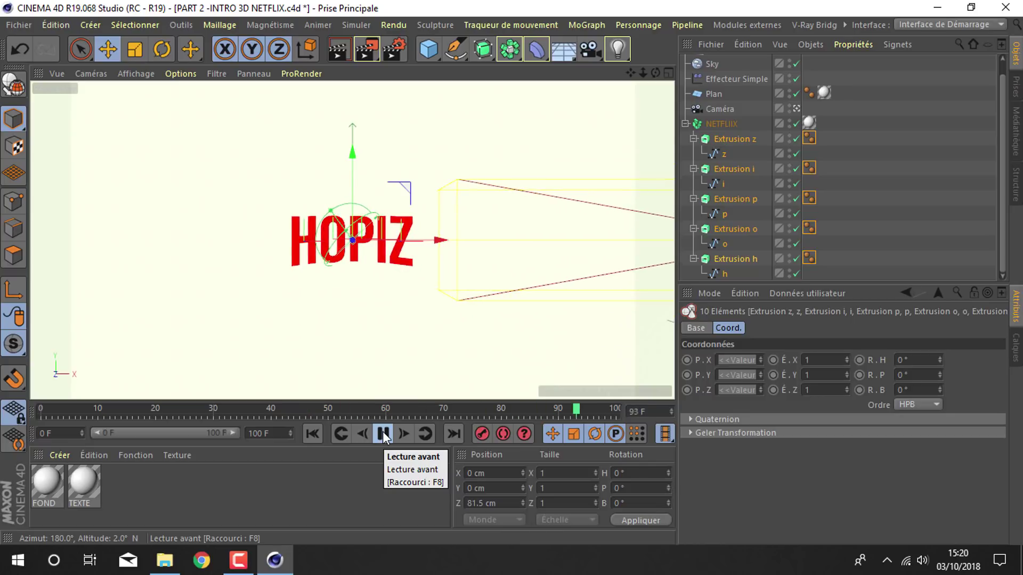
{"action": "left_click", "coordinate": [383, 434]}
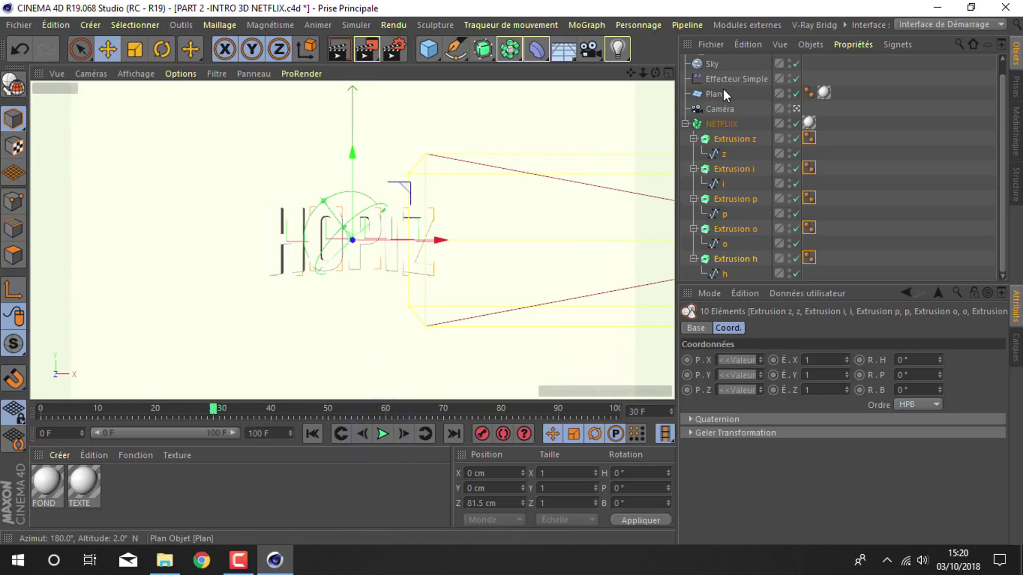
{"action": "left_click", "coordinate": [686, 124]}
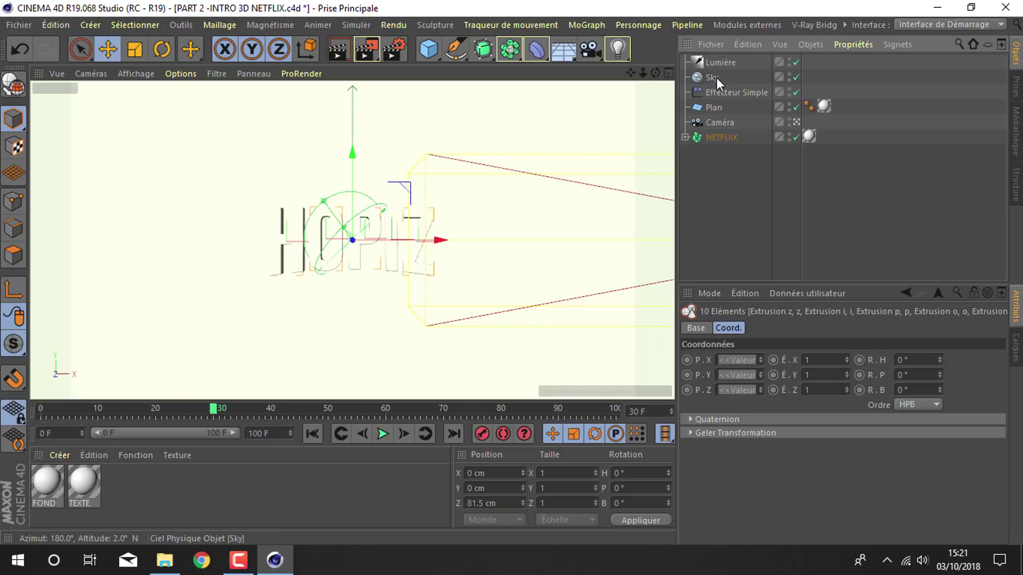
{"action": "left_click", "coordinate": [736, 92]}
{"action": "left_click_drag", "start_coordinate": [656, 72], "coordinate": [593, 107]}
{"action": "left_click_drag", "start_coordinate": [84, 408], "coordinate": [3, 415]}
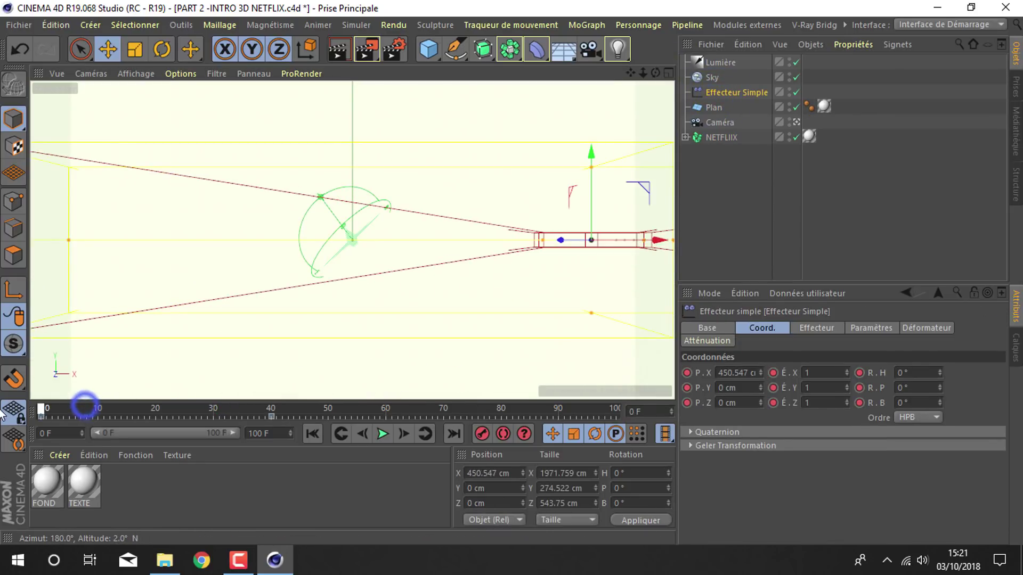
{"action": "left_click_drag", "start_coordinate": [659, 79], "coordinate": [586, 101]}
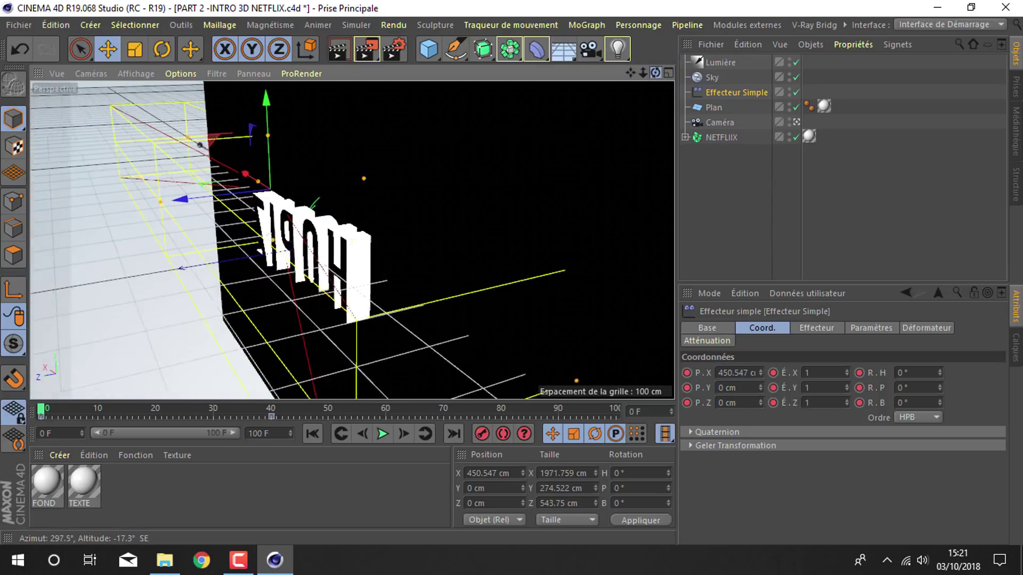
{"action": "left_click_drag", "start_coordinate": [656, 72], "coordinate": [212, 273]}
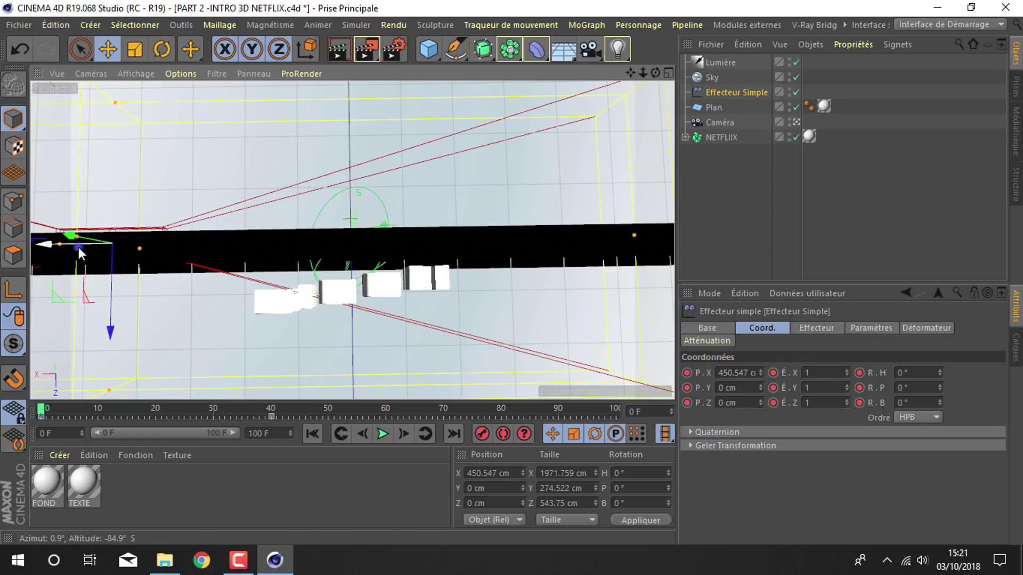
{"action": "mouse_move", "coordinate": [80, 253]}
{"action": "left_mouse_down"}
{"action": "mouse_move", "coordinate": [56, 256]}
{"action": "mouse_move", "coordinate": [75, 256]}
{"action": "left_mouse_up"}
{"action": "left_click", "coordinate": [17, 55]}
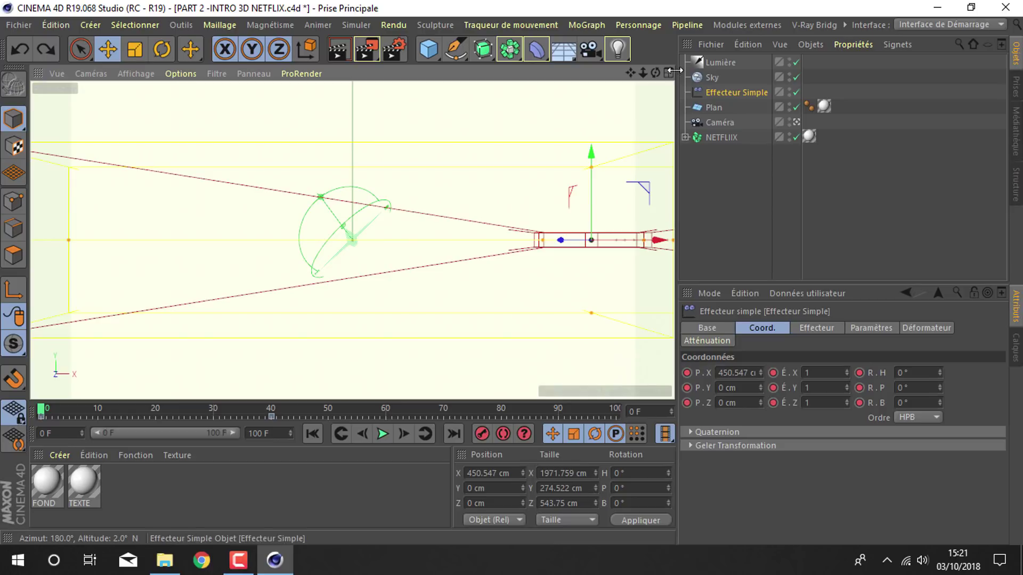
Step: Create a saturated green material and apply it to the NETFLIX text
{"action": "double_click", "coordinate": [193, 498]}
{"action": "double_click", "coordinate": [45, 482]}
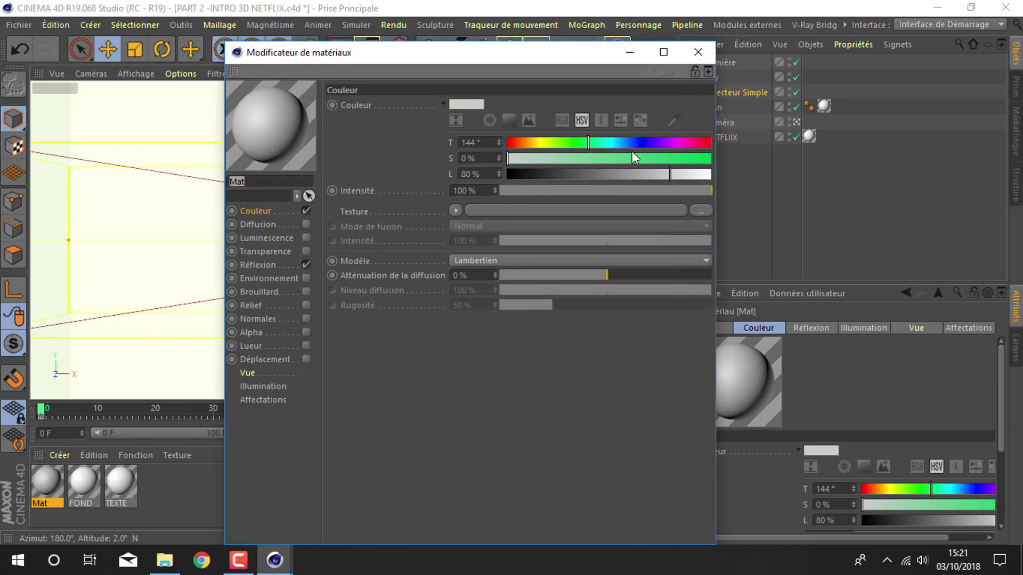
{"action": "left_click_drag", "start_coordinate": [634, 158], "coordinate": [712, 159]}
{"action": "left_click", "coordinate": [698, 52]}
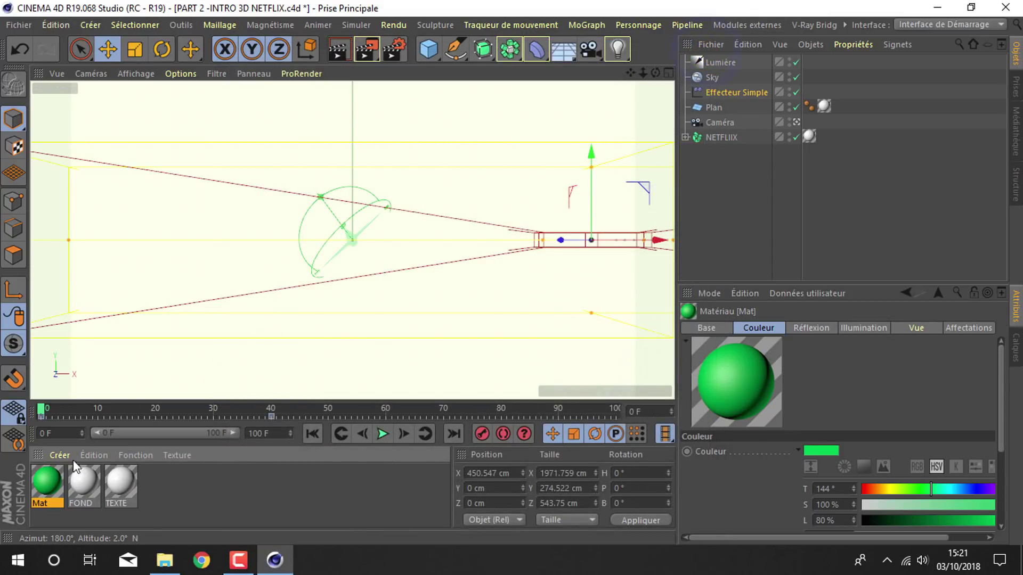
{"action": "left_click_drag", "start_coordinate": [721, 141], "coordinate": [736, 136]}
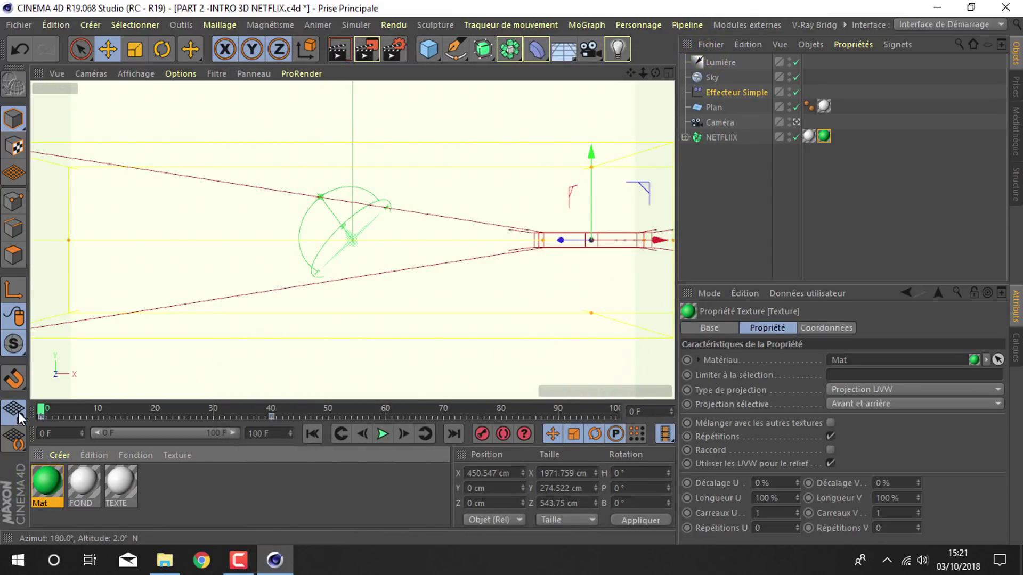
Step: Keyframe the Simple effector at frame 0 and at frame 40 with X 1161.484 cm
{"action": "left_click_drag", "start_coordinate": [610, 241], "coordinate": [666, 244]}
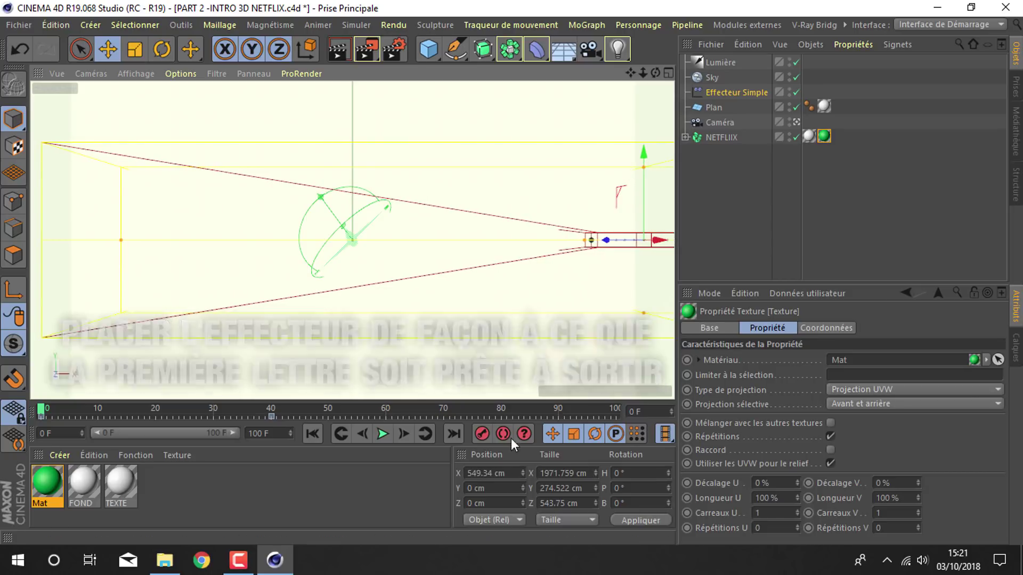
{"action": "left_click", "coordinate": [477, 435]}
{"action": "left_click", "coordinate": [273, 415]}
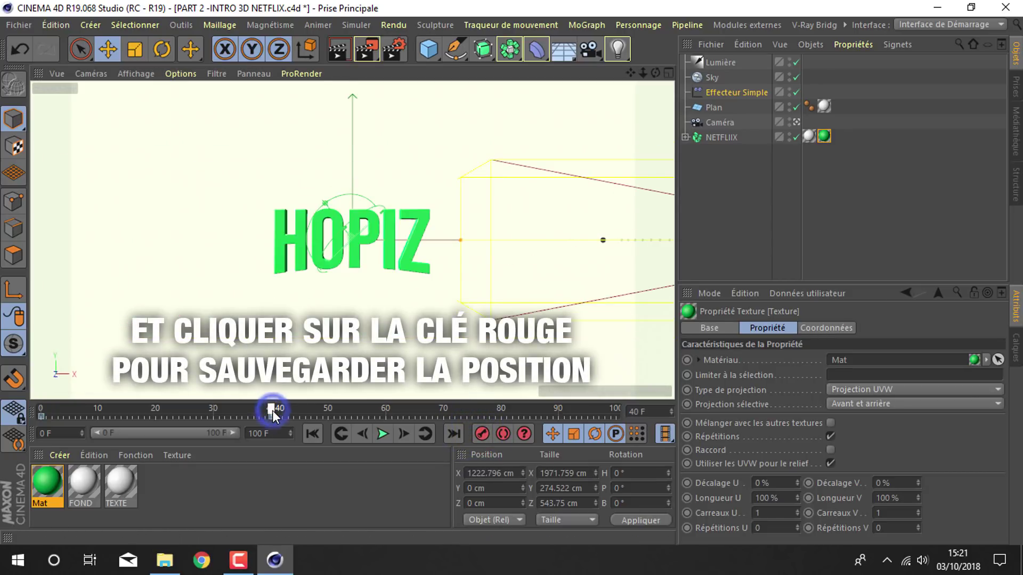
{"action": "left_click_drag", "start_coordinate": [656, 73], "coordinate": [635, 75]}
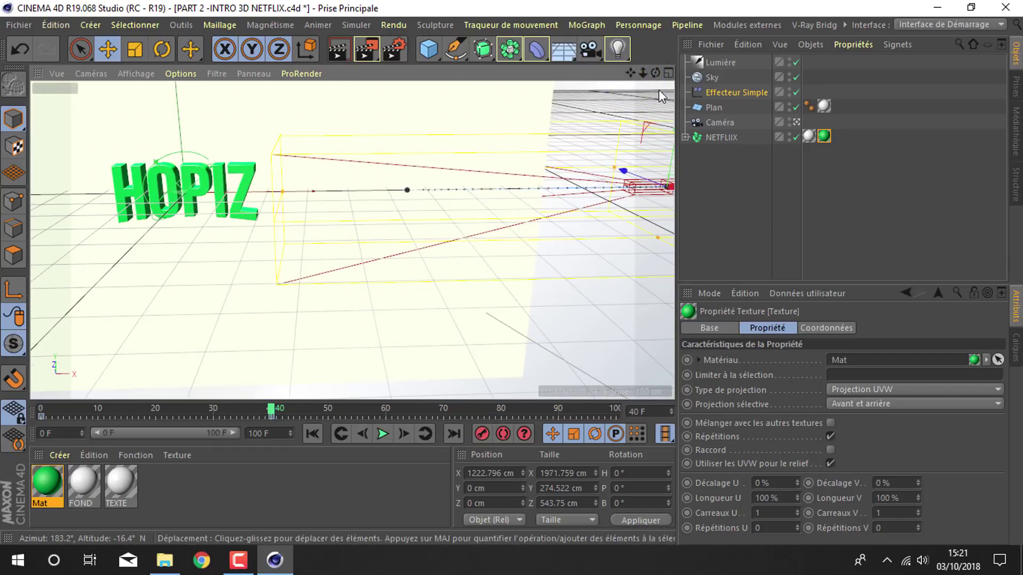
{"action": "left_click_drag", "start_coordinate": [635, 75], "coordinate": [651, 148]}
{"action": "mouse_move", "coordinate": [670, 193]}
{"action": "left_mouse_down"}
{"action": "mouse_move", "coordinate": [636, 186]}
{"action": "mouse_move", "coordinate": [647, 186]}
{"action": "left_mouse_up"}
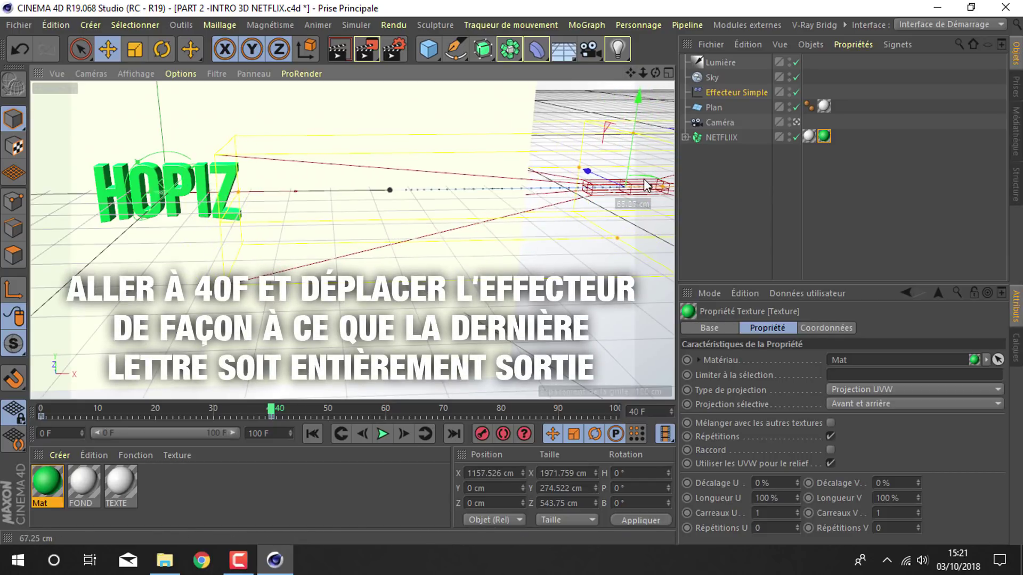
{"action": "mouse_move", "coordinate": [656, 73]}
{"action": "left_mouse_down"}
{"action": "mouse_move", "coordinate": [629, 85]}
{"action": "mouse_move", "coordinate": [522, 262]}
{"action": "left_mouse_up"}
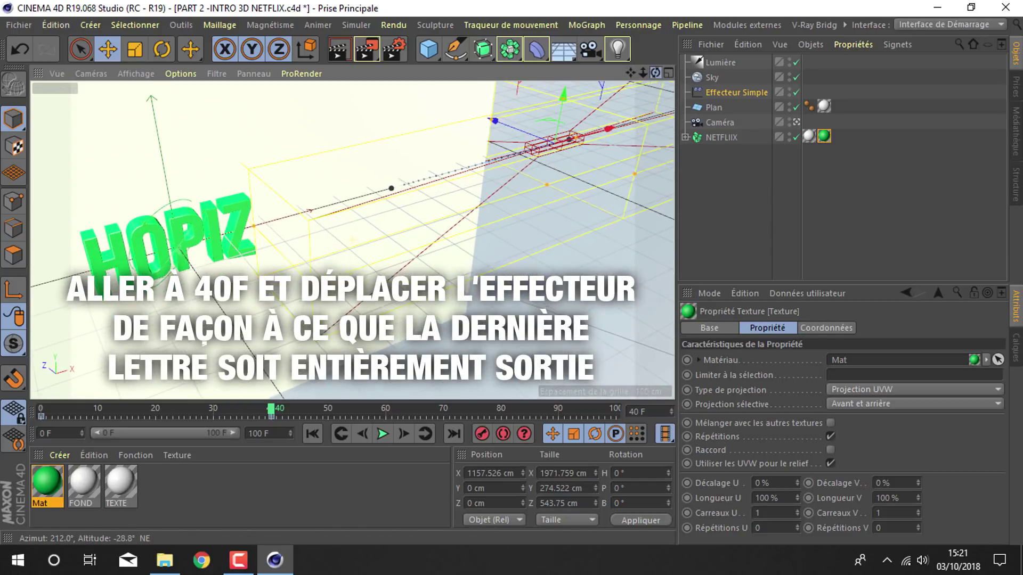
{"action": "left_click_drag", "start_coordinate": [597, 137], "coordinate": [601, 142]}
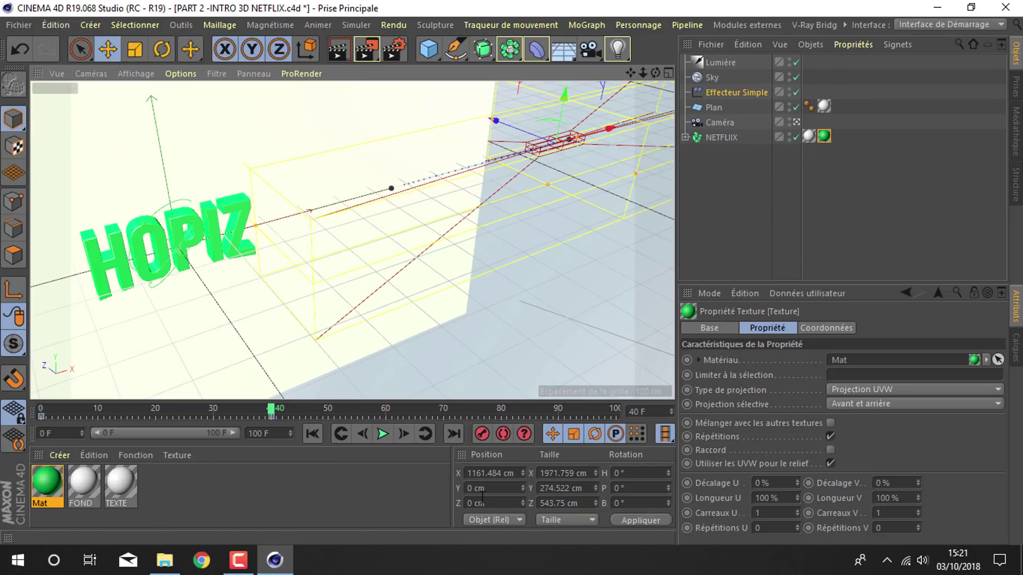
{"action": "left_click", "coordinate": [479, 424]}
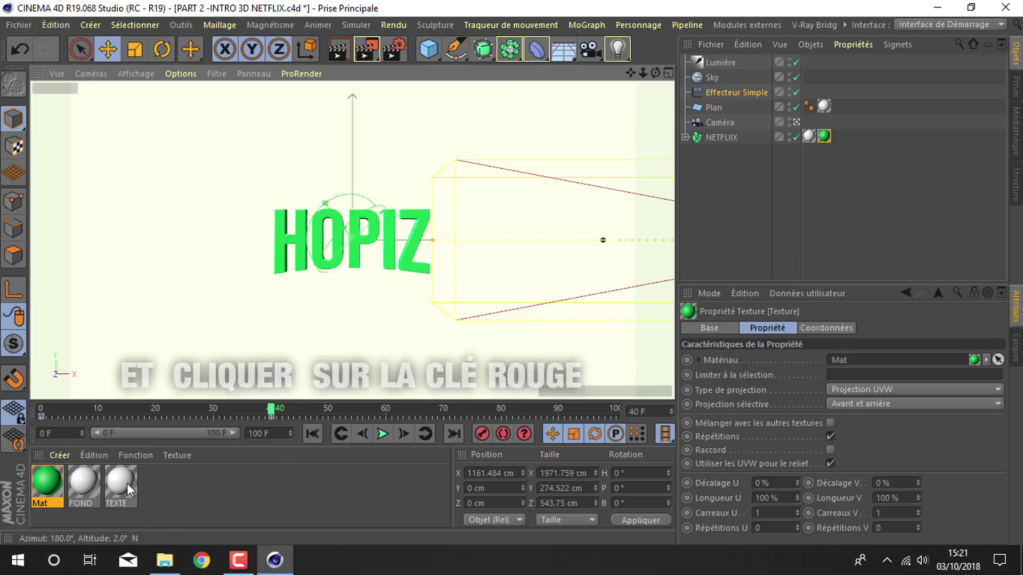
Step: Remove the green texture tag and delete the Mat material
{"action": "key", "text": "Delete"}
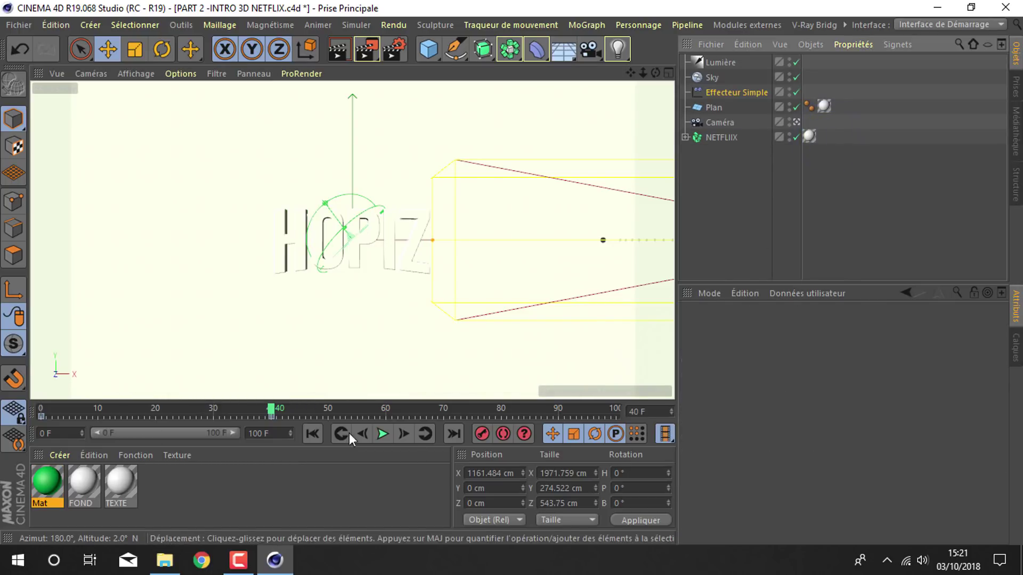
{"action": "left_click", "coordinate": [65, 479]}
{"action": "key", "text": "Delete"}
{"action": "mouse_move", "coordinate": [67, 413]}
{"action": "left_mouse_down"}
{"action": "mouse_move", "coordinate": [207, 413]}
{"action": "mouse_move", "coordinate": [388, 386]}
{"action": "mouse_move", "coordinate": [612, 381]}
{"action": "mouse_move", "coordinate": [3, 406]}
{"action": "left_mouse_up"}
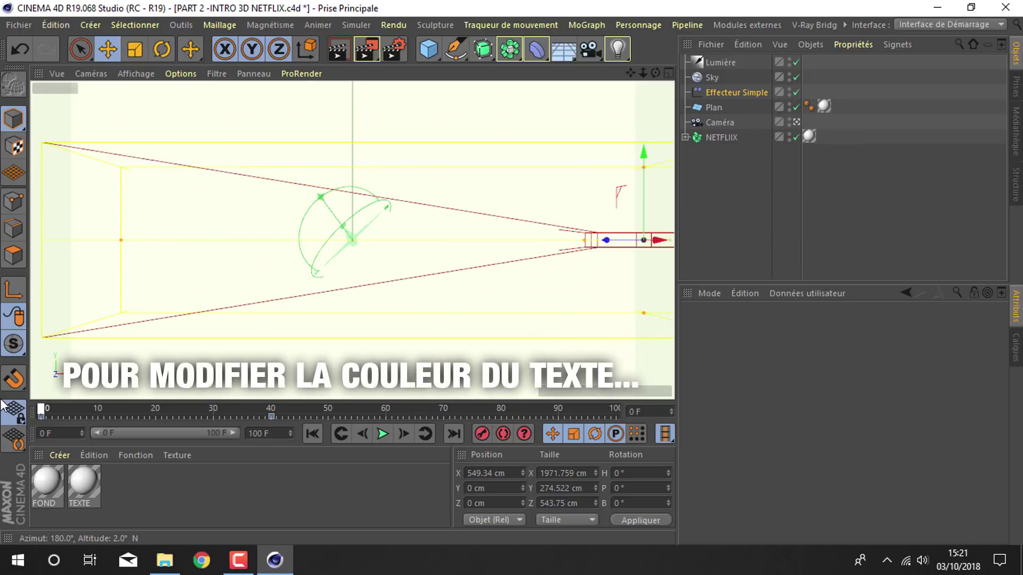
Step: Keyframe the TEXTE material's Couleur as blue at frame 60 and preview the colour change
{"action": "double_click", "coordinate": [83, 482]}
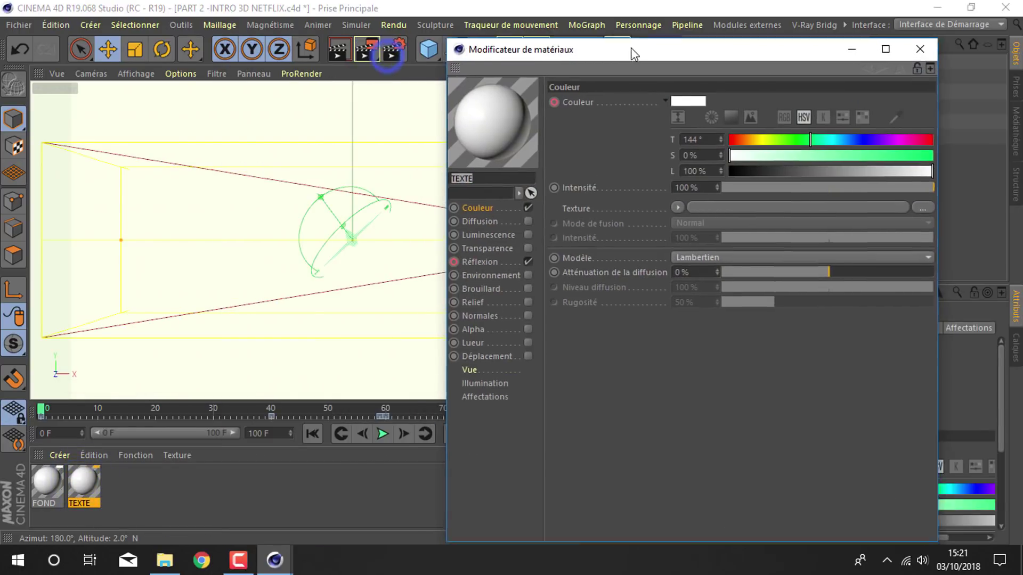
{"action": "left_click_drag", "start_coordinate": [631, 47], "coordinate": [685, 42]}
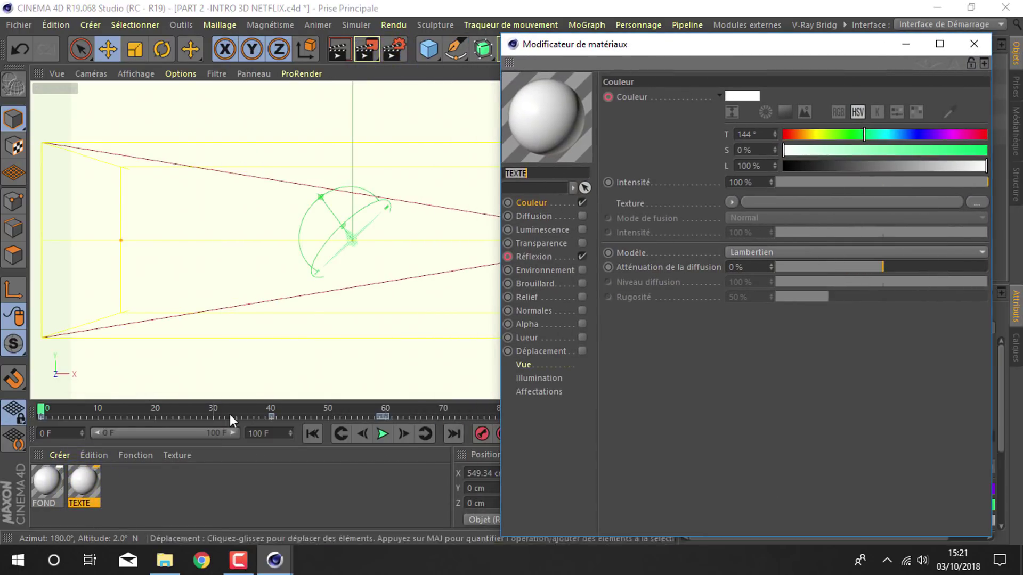
{"action": "mouse_move", "coordinate": [55, 407]}
{"action": "left_mouse_down"}
{"action": "mouse_move", "coordinate": [397, 415]}
{"action": "mouse_move", "coordinate": [385, 412]}
{"action": "left_mouse_up"}
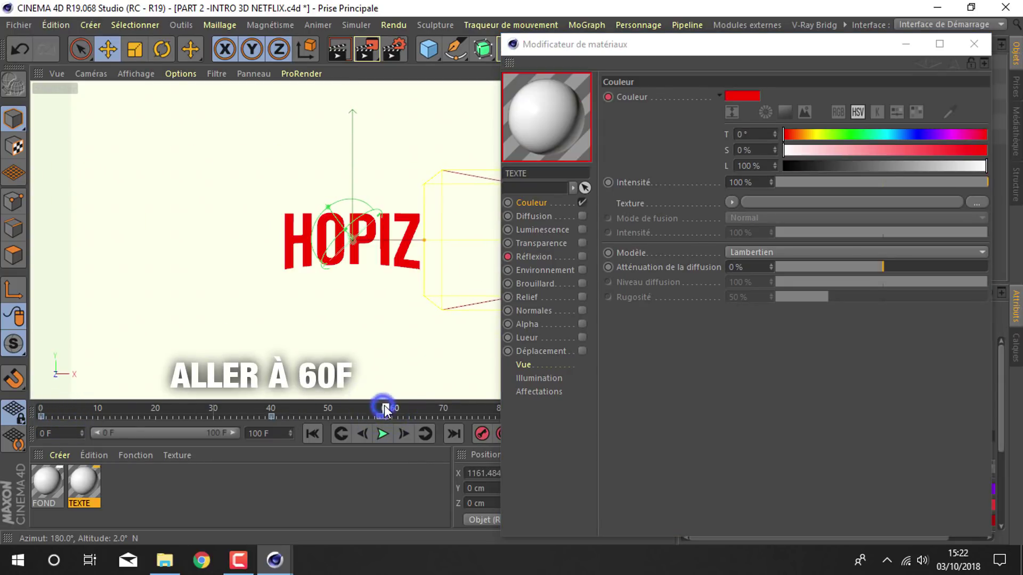
{"action": "left_click_drag", "start_coordinate": [922, 138], "coordinate": [900, 135]}
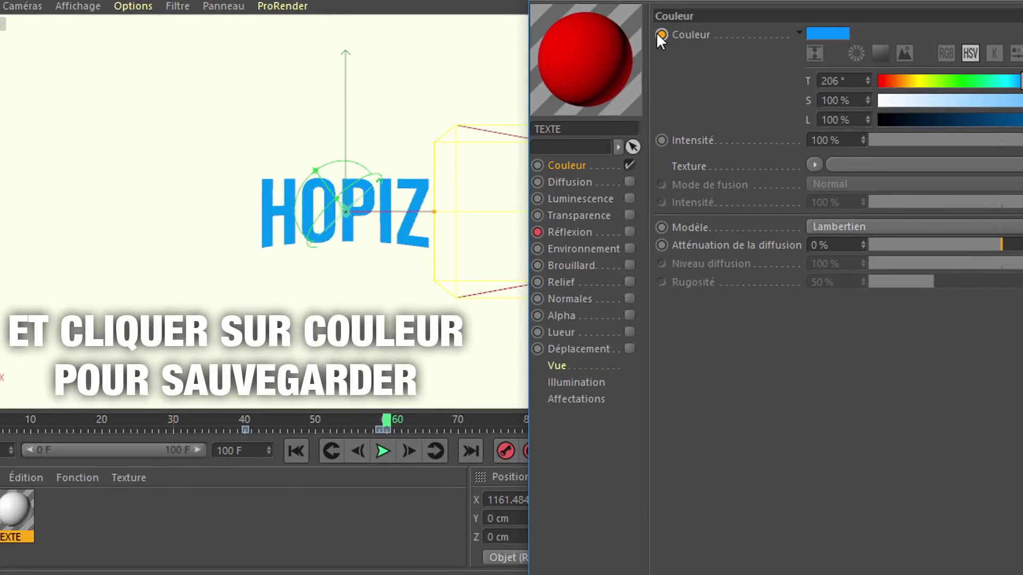
{"action": "left_click", "coordinate": [608, 97]}
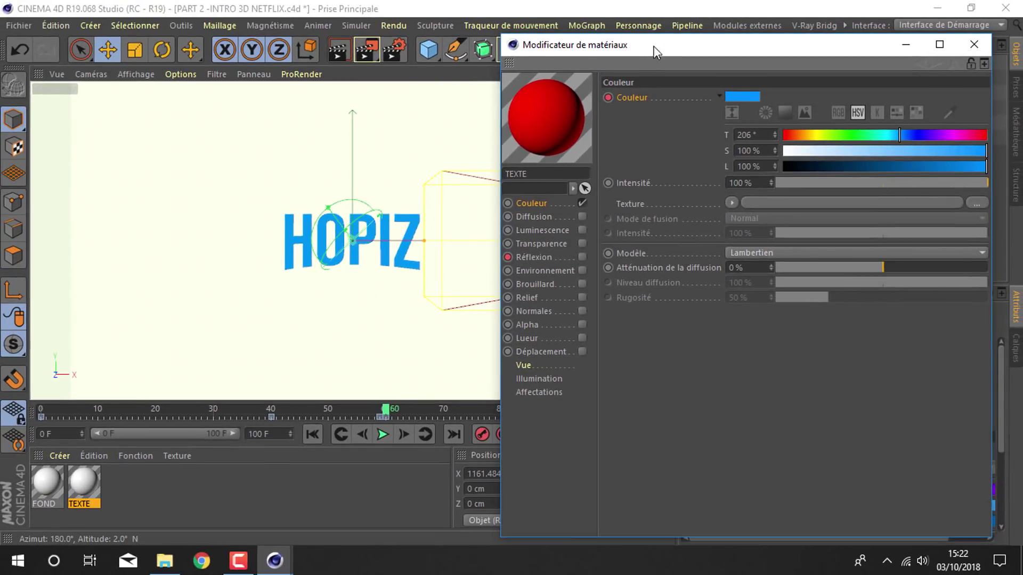
{"action": "mouse_move", "coordinate": [657, 49]}
{"action": "left_mouse_down"}
{"action": "mouse_move", "coordinate": [803, 27]}
{"action": "mouse_move", "coordinate": [798, 47]}
{"action": "left_mouse_up"}
{"action": "left_click_drag", "start_coordinate": [394, 413], "coordinate": [95, 421]}
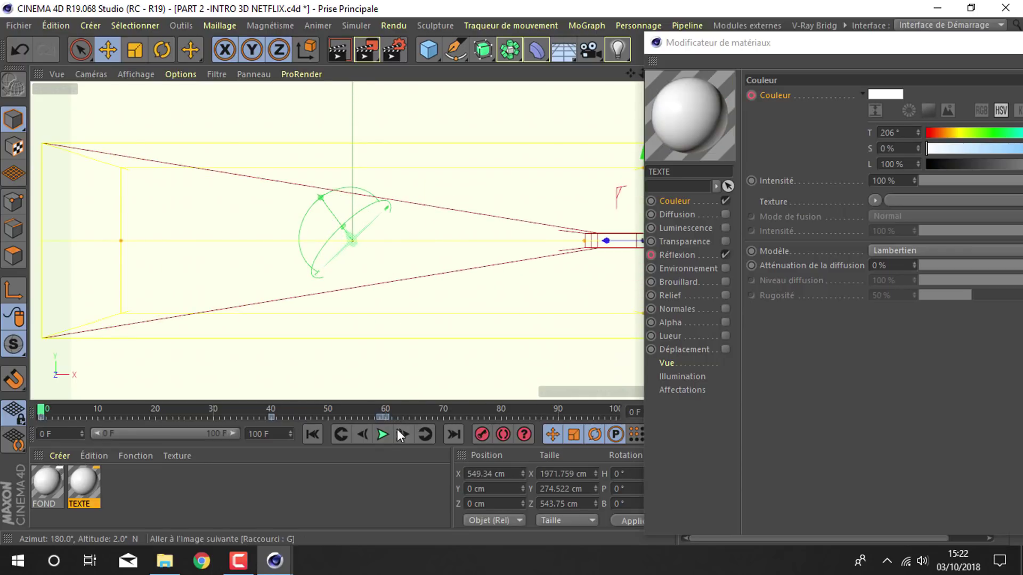
{"action": "left_click", "coordinate": [383, 433]}
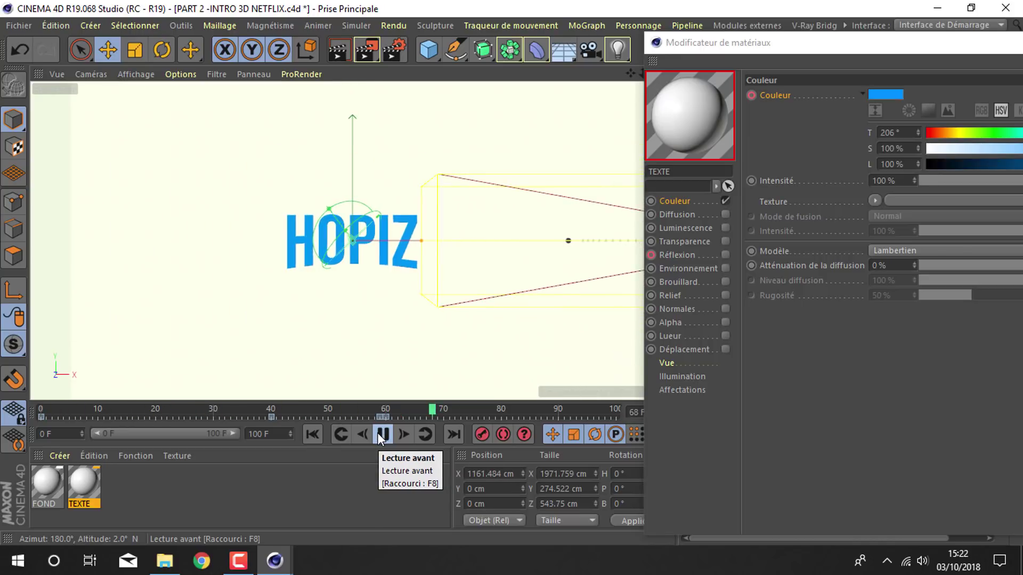
{"action": "left_click", "coordinate": [382, 435]}
Step: Deepen the blue hue at frame 60, then rewind the timeline to frame 0
{"action": "left_click", "coordinate": [392, 413]}
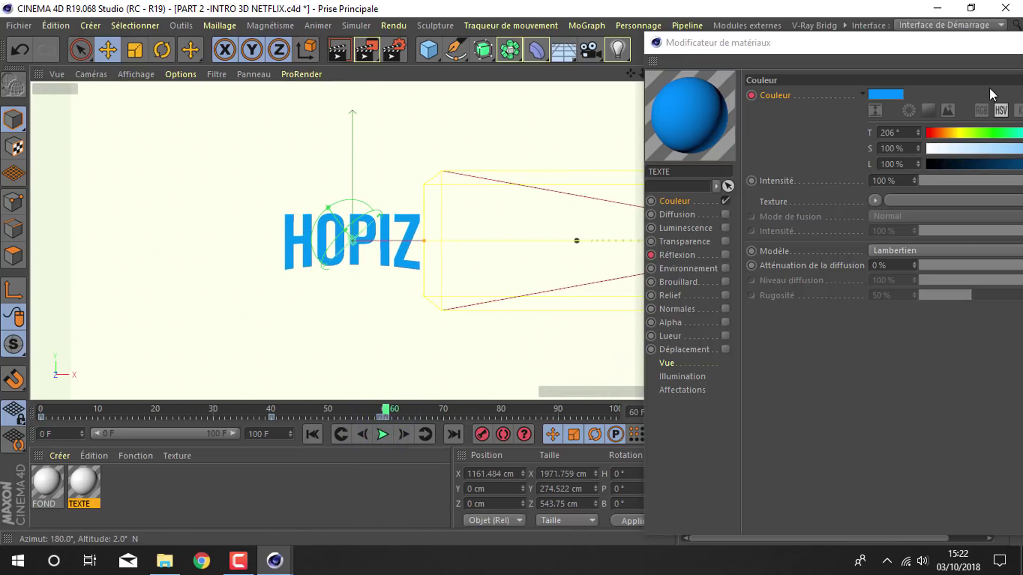
{"action": "left_click", "coordinate": [978, 138]}
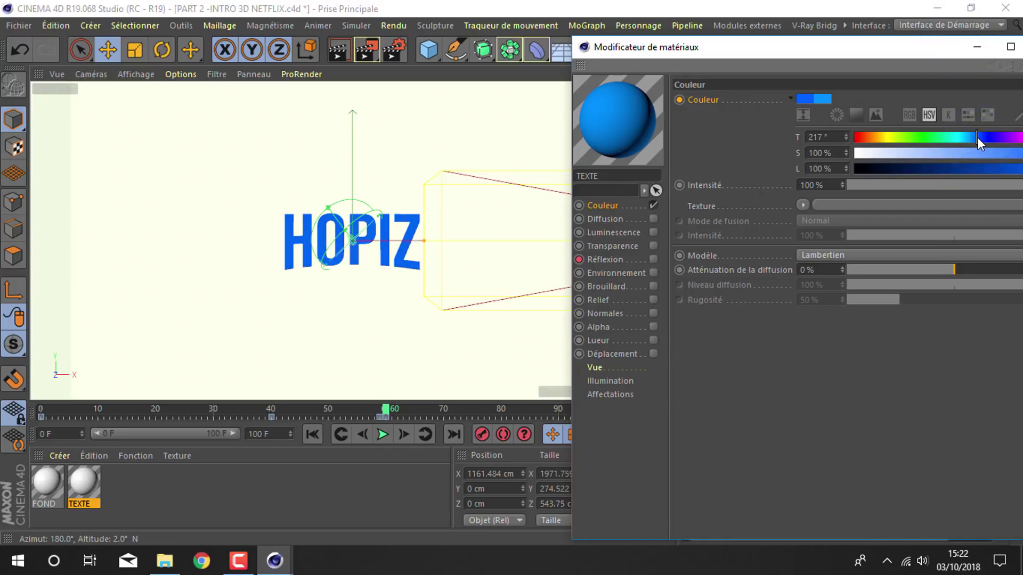
{"action": "left_click", "coordinate": [376, 411]}
{"action": "left_click_drag", "start_coordinate": [381, 413], "coordinate": [41, 411]}
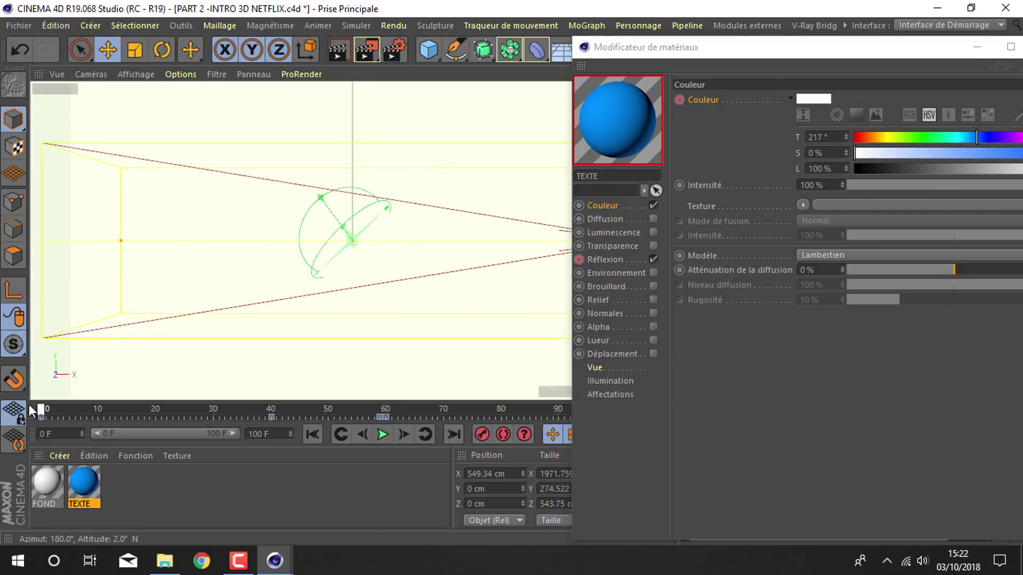
{"action": "left_click_drag", "start_coordinate": [939, 49], "coordinate": [742, 57]}
Step: At frame 33, render a region preview around the HOPIZ text and open the render settings
{"action": "left_click", "coordinate": [847, 53]}
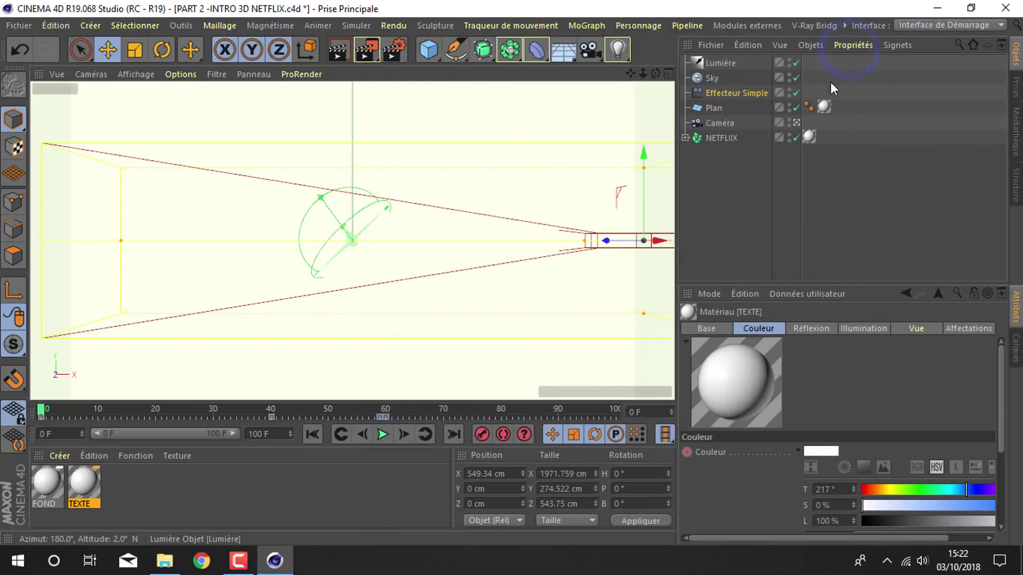
{"action": "left_click", "coordinate": [231, 411]}
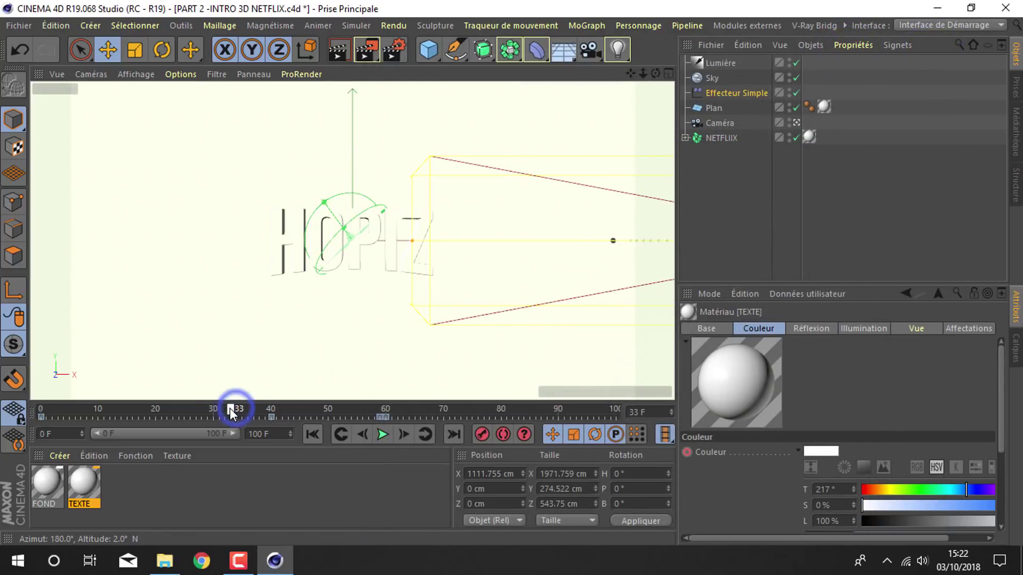
{"action": "left_click_drag", "start_coordinate": [346, 56], "coordinate": [421, 98]}
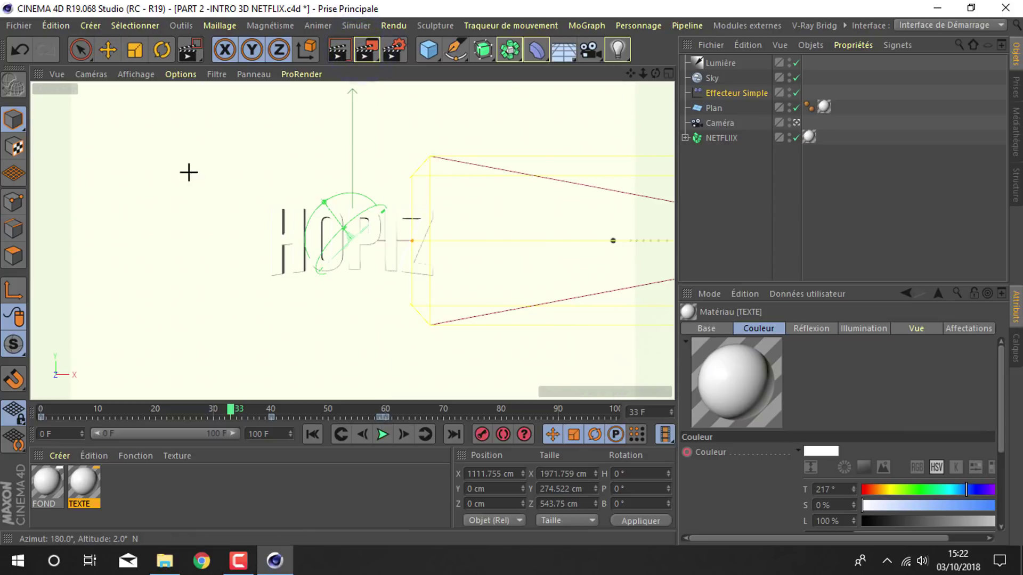
{"action": "left_click_drag", "start_coordinate": [142, 127], "coordinate": [505, 340]}
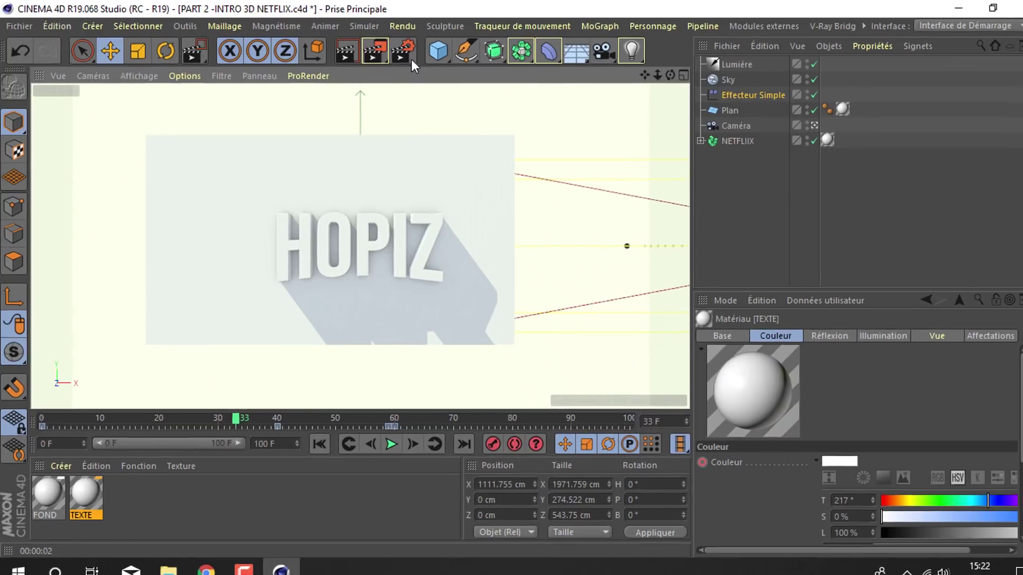
{"action": "left_click", "coordinate": [395, 50]}
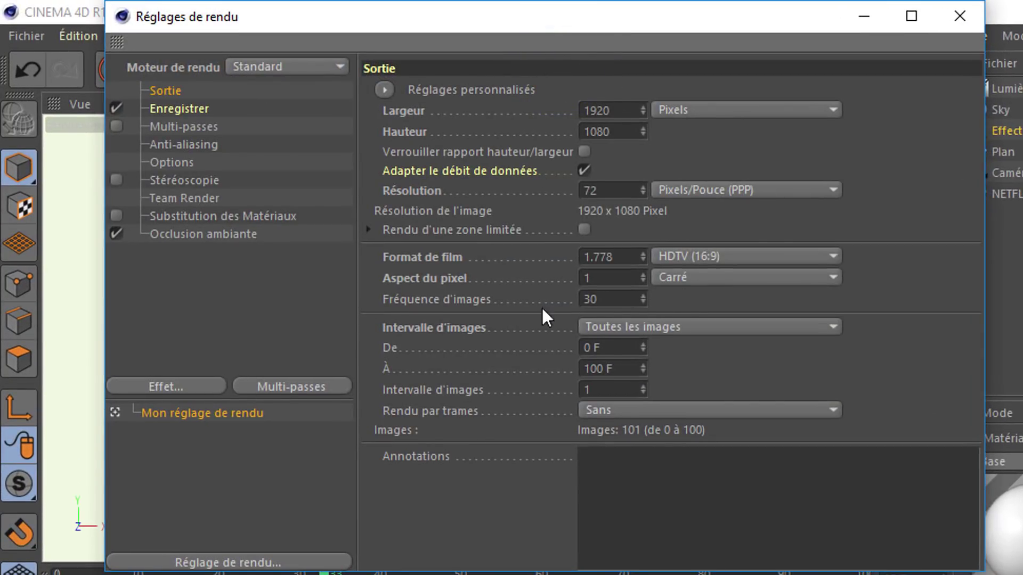
Step: Save the render output as AVI 'INTRO NETFLIX C4D custom' on the desktop and close the render settings
{"action": "left_click", "coordinate": [182, 107]}
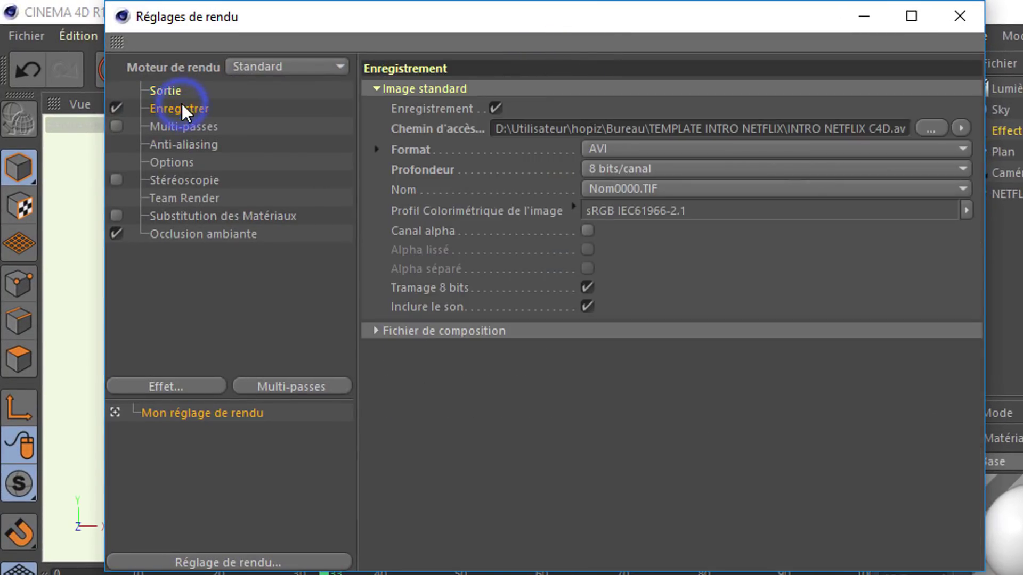
{"action": "left_click", "coordinate": [932, 128]}
{"action": "left_click", "coordinate": [391, 432]}
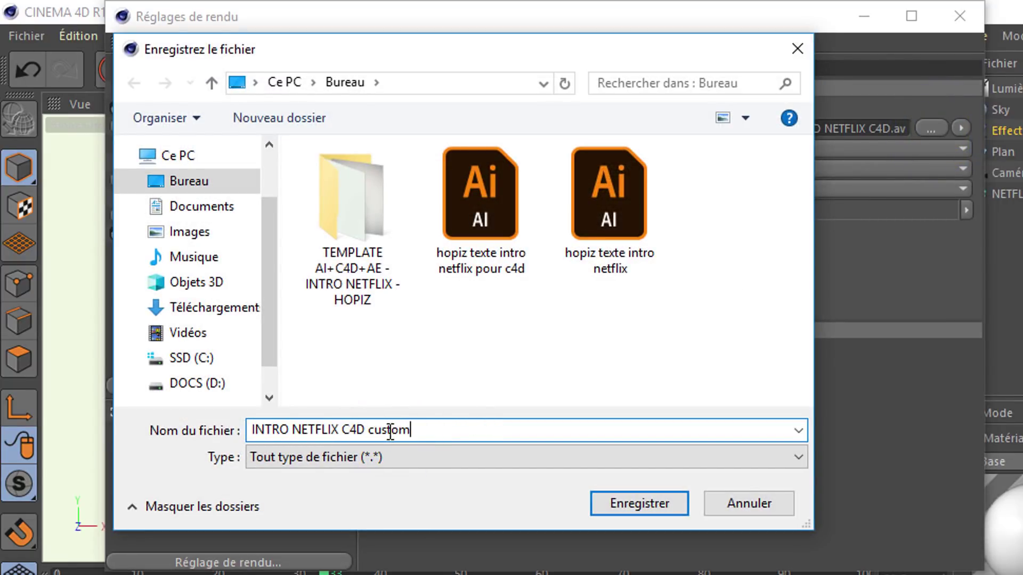
{"action": "left_click", "coordinate": [666, 508]}
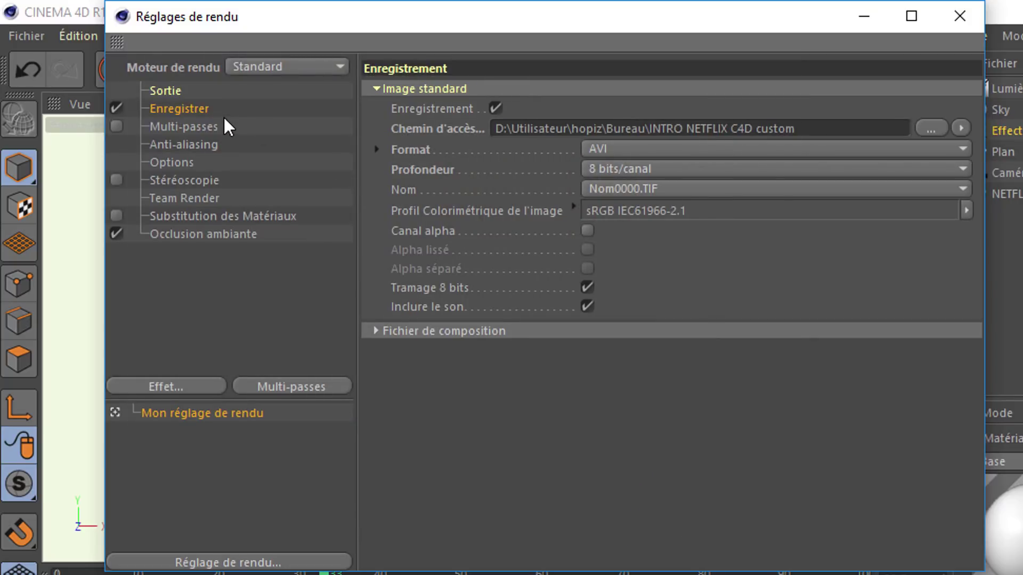
{"action": "left_click", "coordinate": [168, 90]}
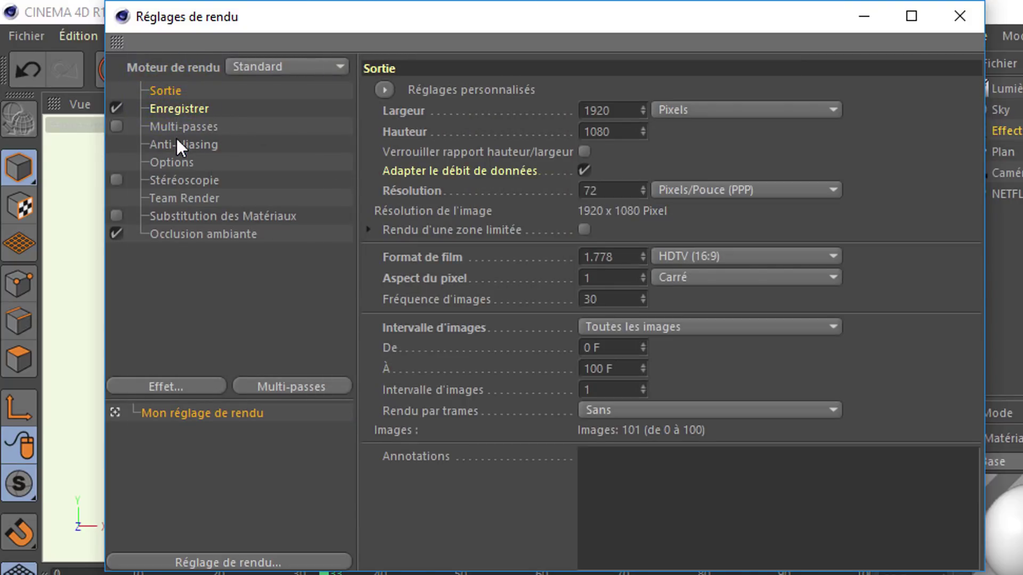
{"action": "left_click", "coordinate": [959, 16]}
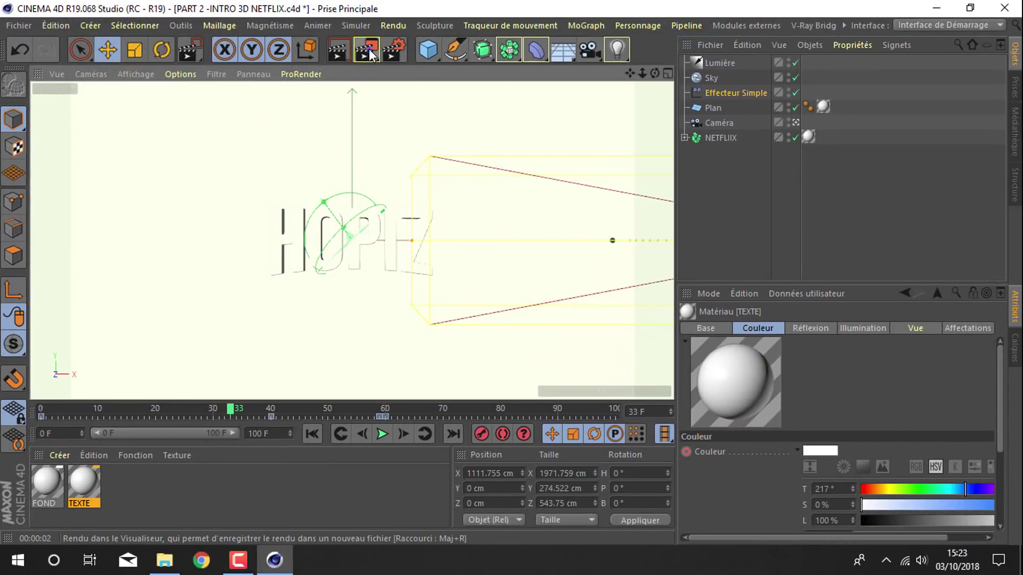
Step: Render all 101 HOPIZ frames to the Picture Viewer, play them from frame 0, then close Cinema 4D
{"action": "left_click", "coordinate": [369, 49]}
{"action": "left_click", "coordinate": [877, 11]}
{"action": "left_click", "coordinate": [590, 206]}
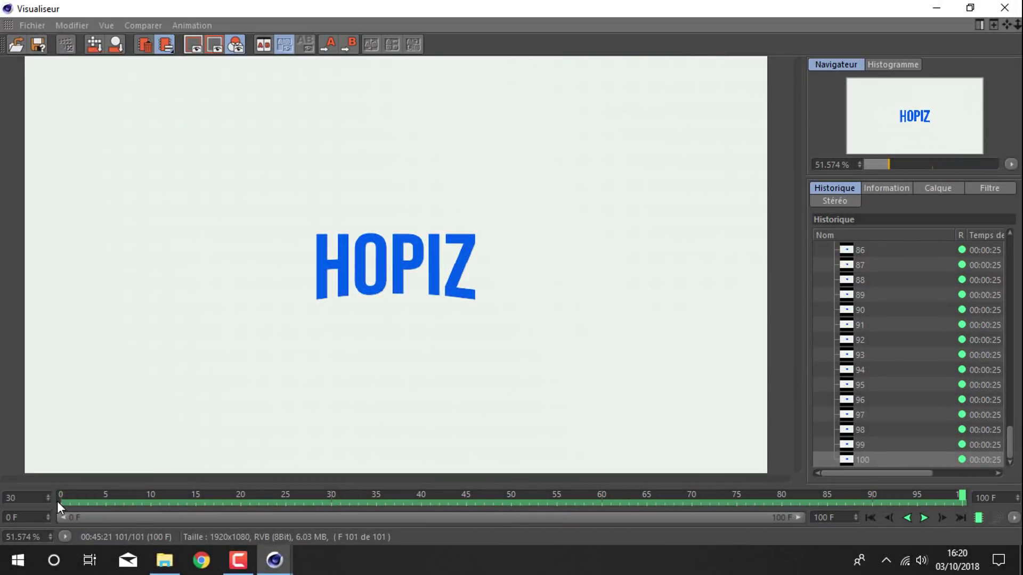
{"action": "left_click", "coordinate": [57, 501]}
{"action": "key", "text": "F8"}
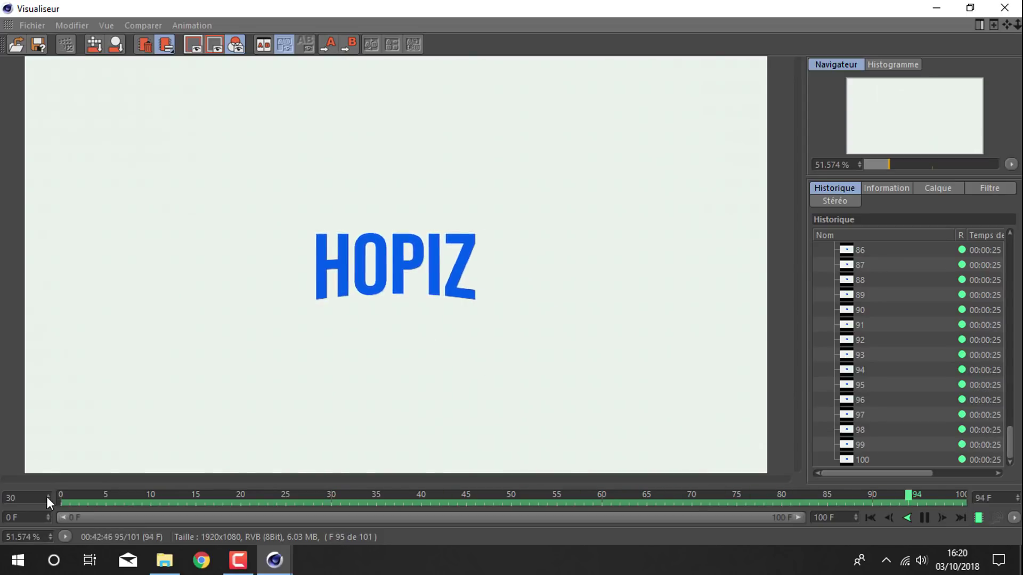
{"action": "left_click", "coordinate": [1015, 4]}
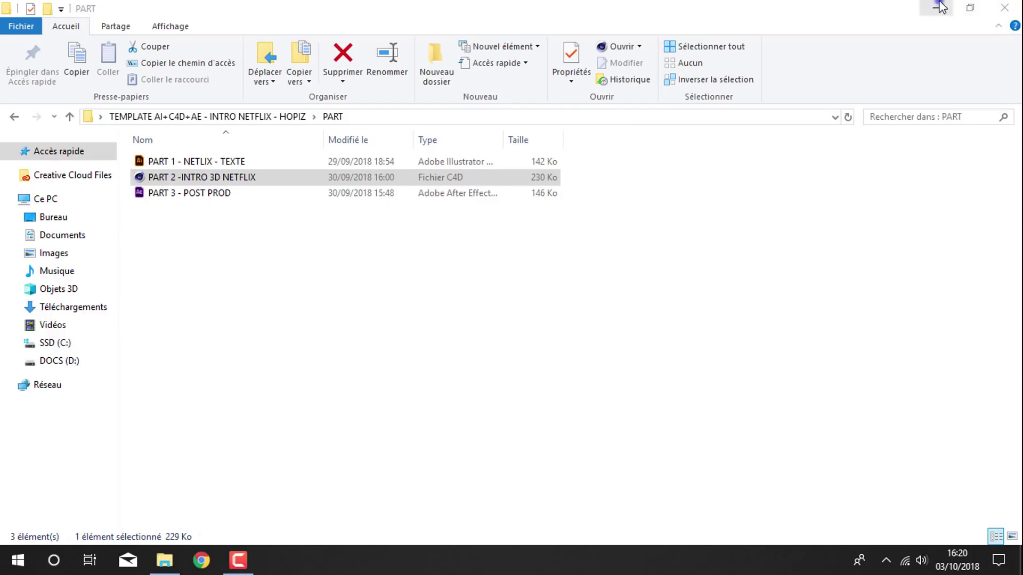
Step: Move the new rendered clip and Cinema 4D project icons into the desktop's top row
{"action": "left_click", "coordinate": [938, 8]}
{"action": "left_click_drag", "start_coordinate": [35, 109], "coordinate": [248, 59]}
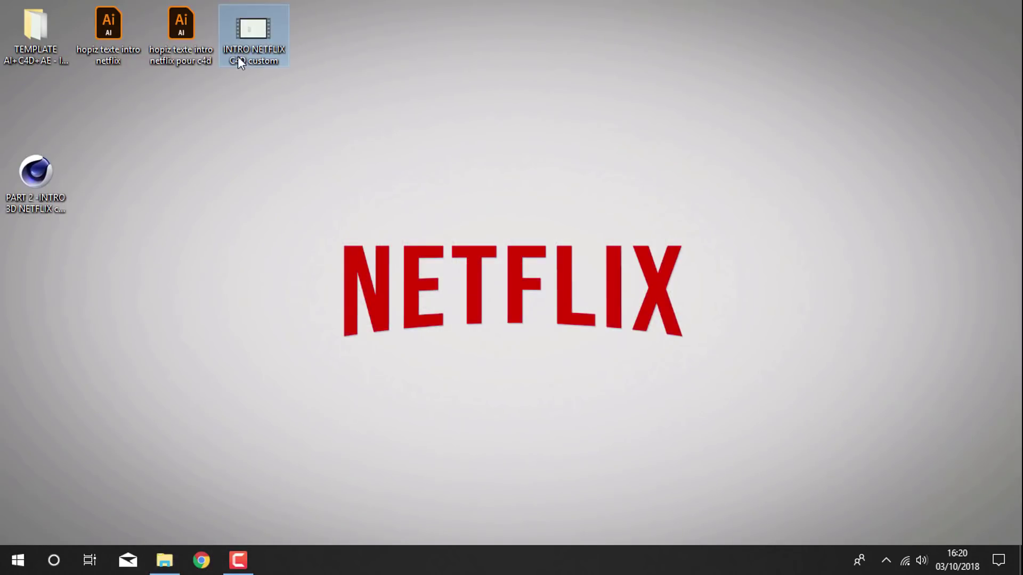
{"action": "left_click_drag", "start_coordinate": [36, 180], "coordinate": [338, 43]}
Step: Open the PART 3 - POST PROD project from the PART folder in After Effects
{"action": "left_click", "coordinate": [164, 560]}
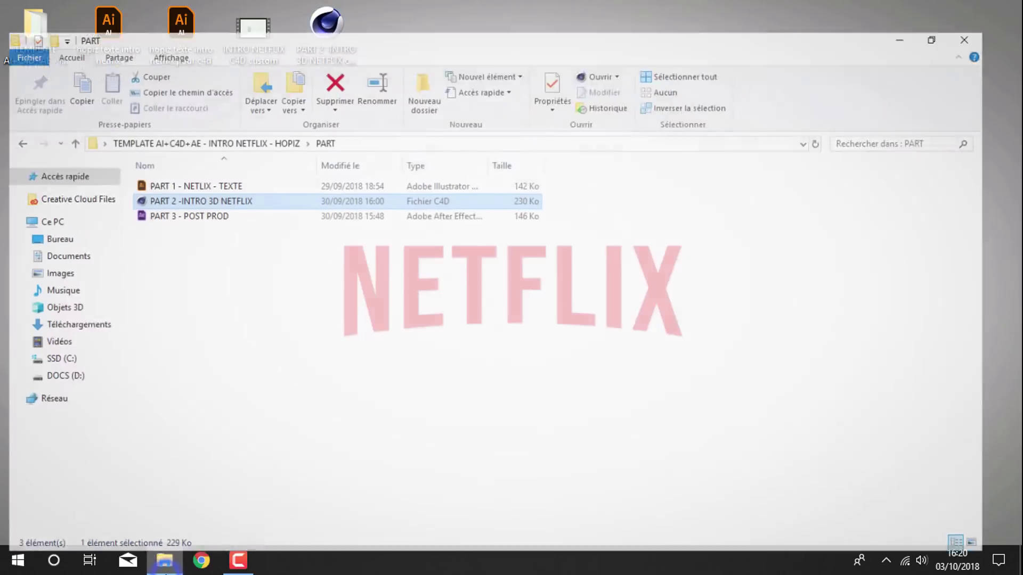
{"action": "left_click", "coordinate": [221, 193]}
{"action": "double_click", "coordinate": [221, 193]}
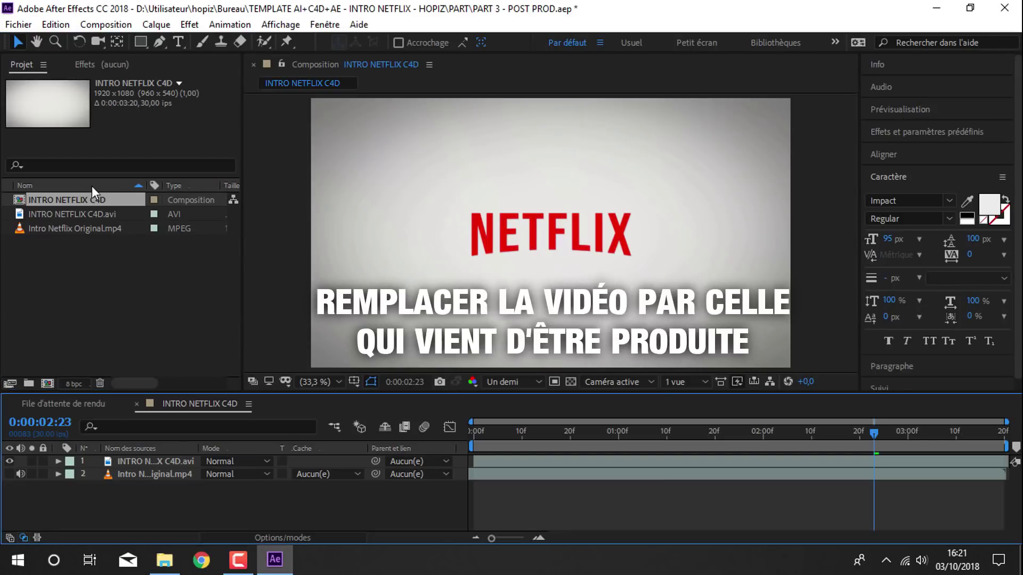
Step: Replace the C4D AVI footage with the INTRO NETFLIX C4D custom render from the desktop
{"action": "right_click", "coordinate": [82, 213]}
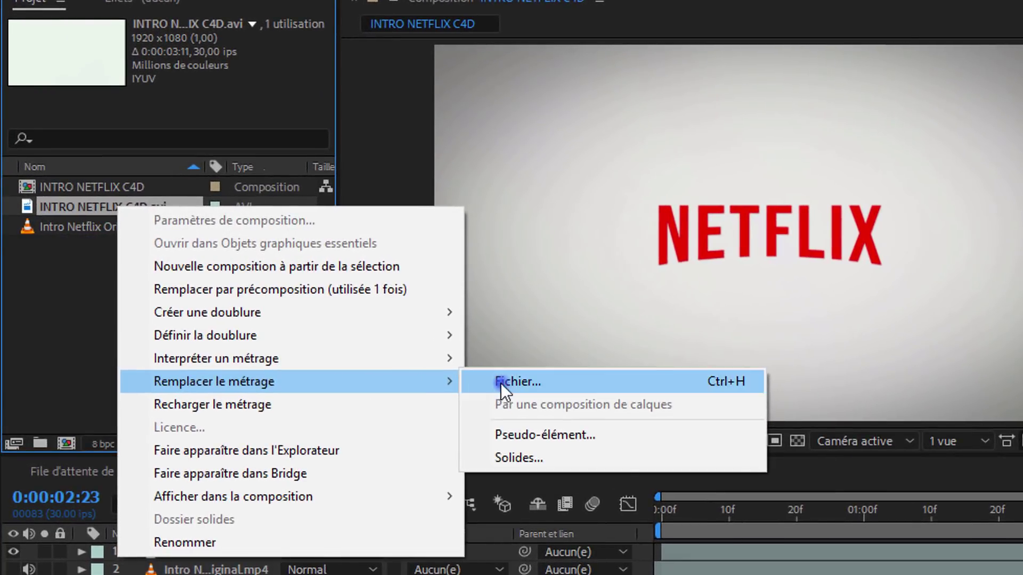
{"action": "mouse_move", "coordinate": [153, 338]}
{"action": "left_click", "coordinate": [501, 383]}
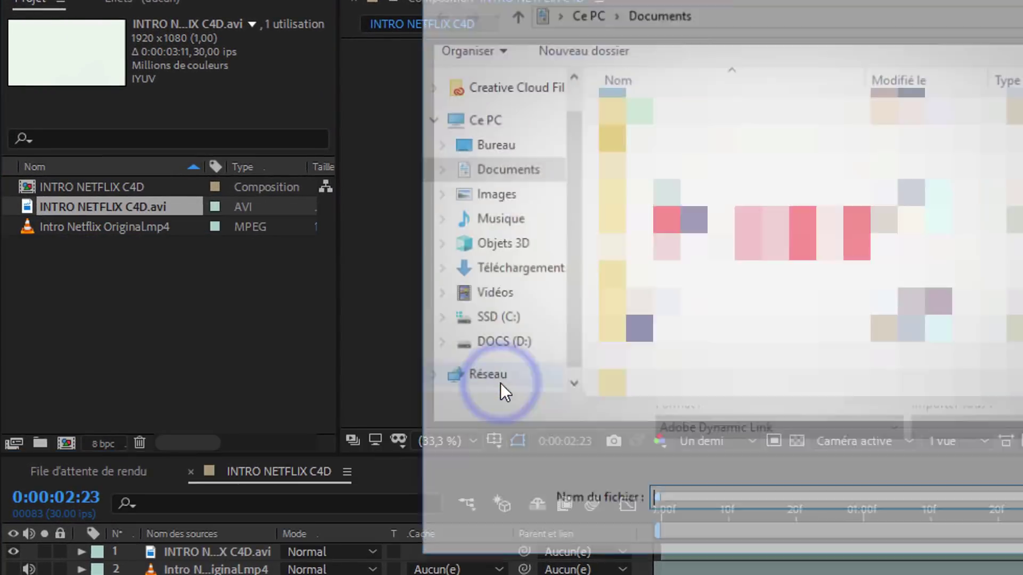
{"action": "left_click", "coordinate": [350, 169]}
{"action": "left_click", "coordinate": [703, 163]}
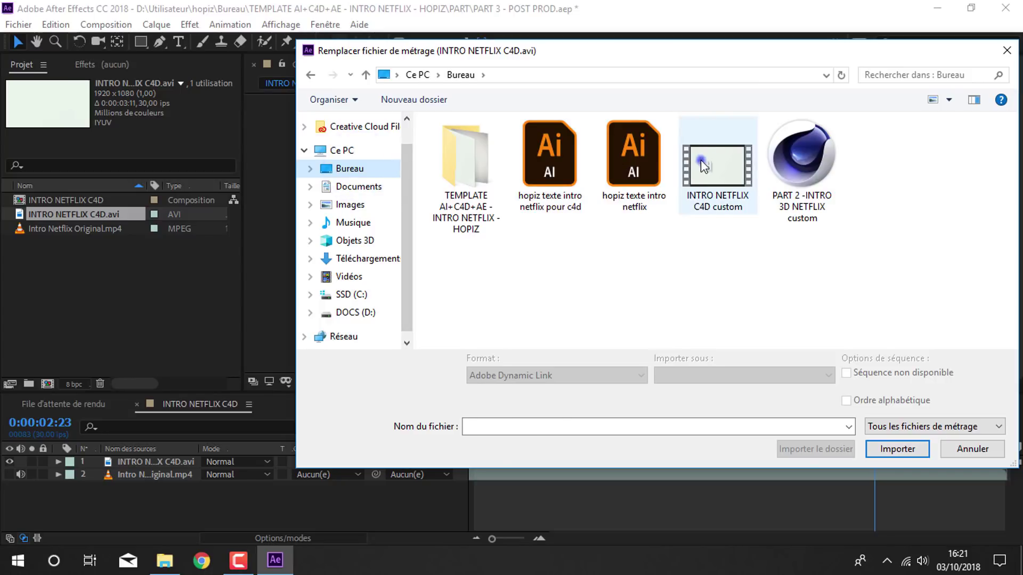
{"action": "left_click", "coordinate": [884, 449]}
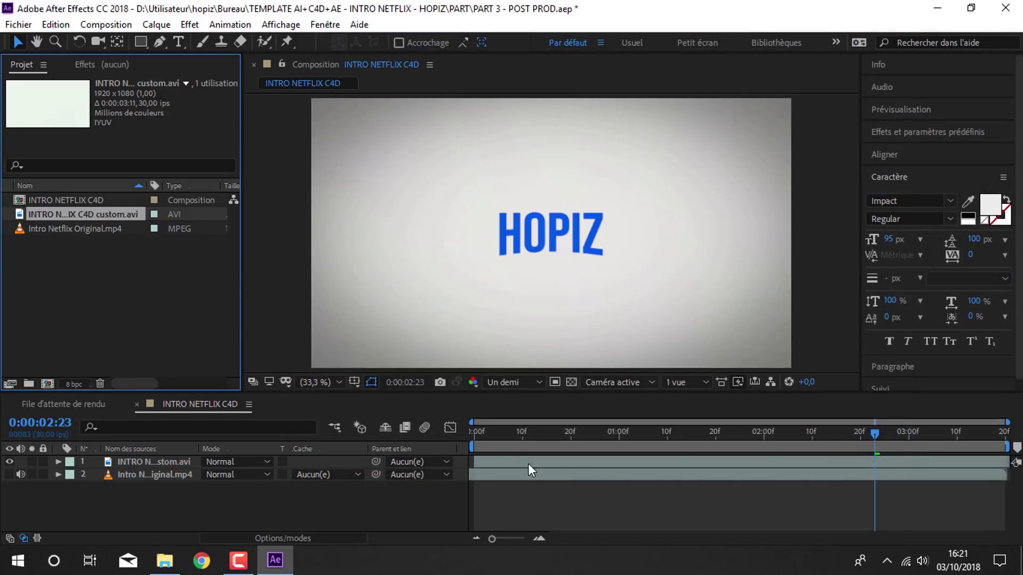
Step: Preview the composition from the start to check the blue HOPIZ title
{"action": "key", "text": "Home"}
{"action": "key", "text": "space"}
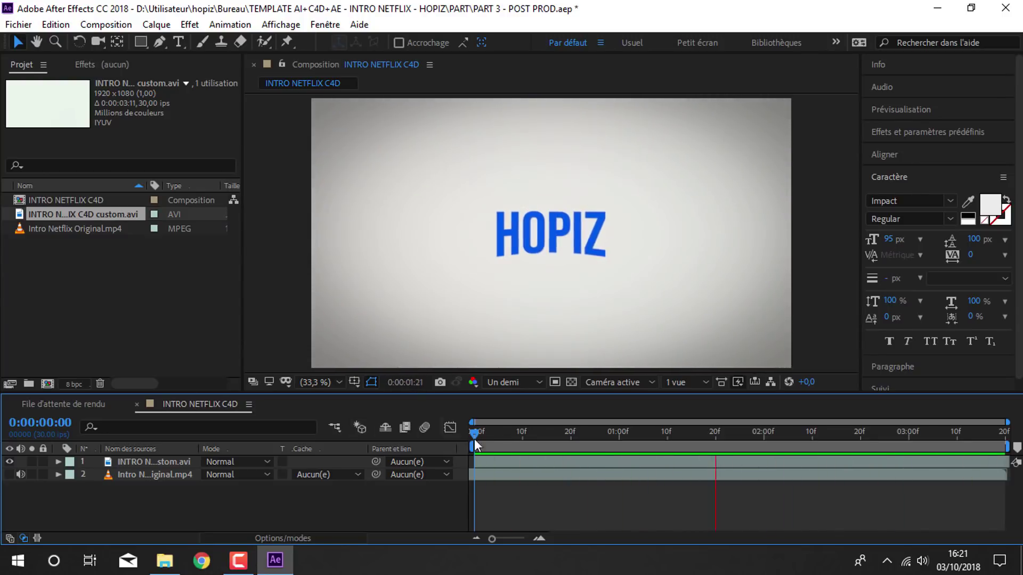
{"action": "mouse_move", "coordinate": [479, 432]}
{"action": "left_mouse_down"}
{"action": "mouse_move", "coordinate": [513, 437]}
{"action": "mouse_move", "coordinate": [489, 439]}
{"action": "left_mouse_up"}
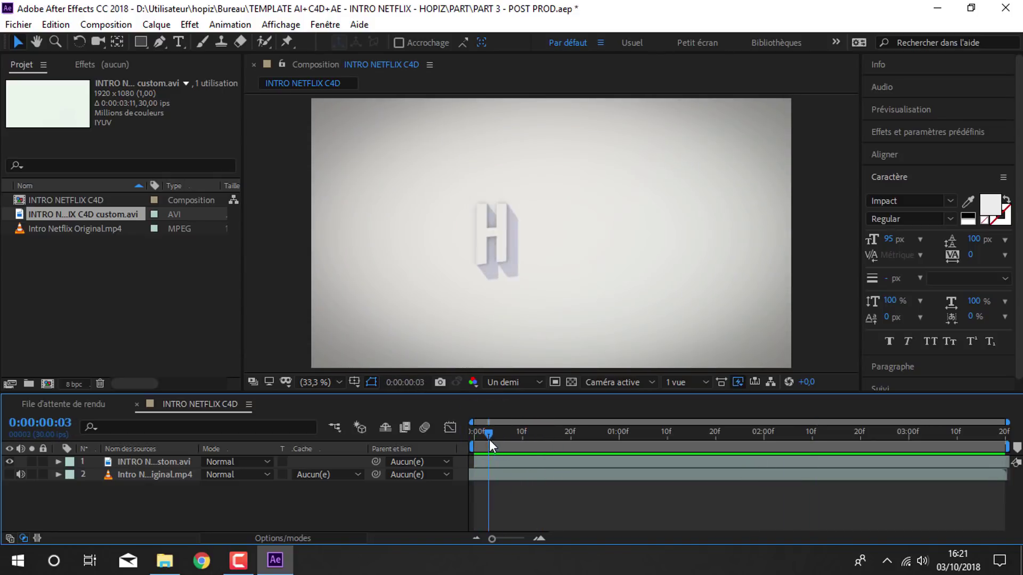
{"action": "key", "text": "space"}
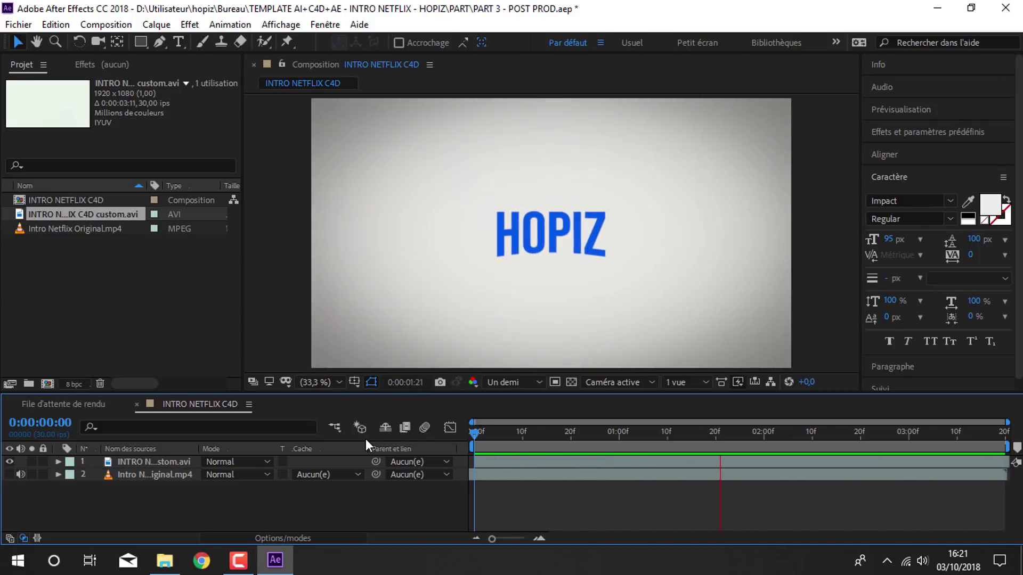
{"action": "key", "text": "space"}
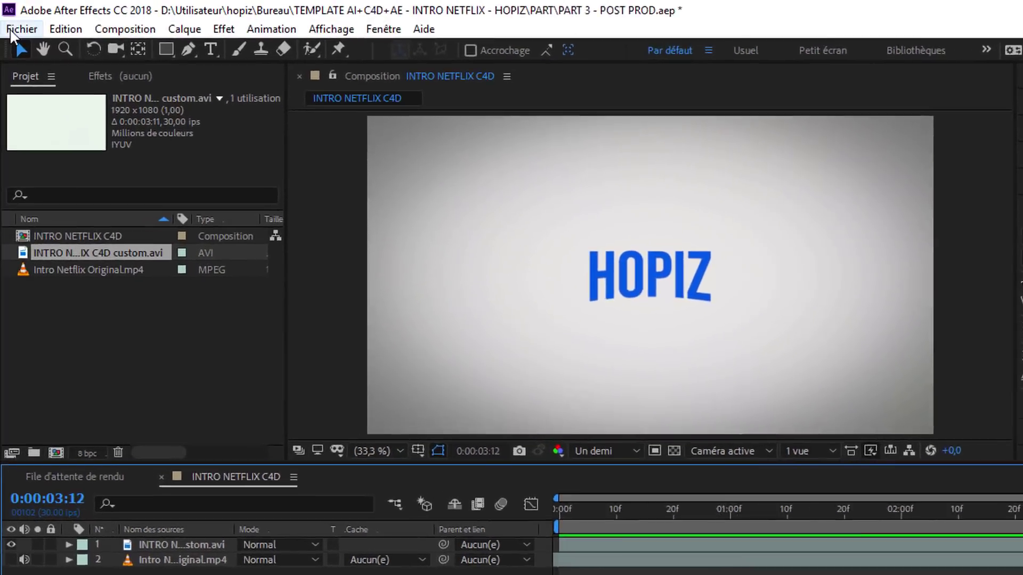
Step: Add the INTRO NETFLIX C4D composition to the render queue with Rendu optimal settings and AVI output
{"action": "left_click", "coordinate": [21, 24]}
{"action": "mouse_move", "coordinate": [50, 370]}
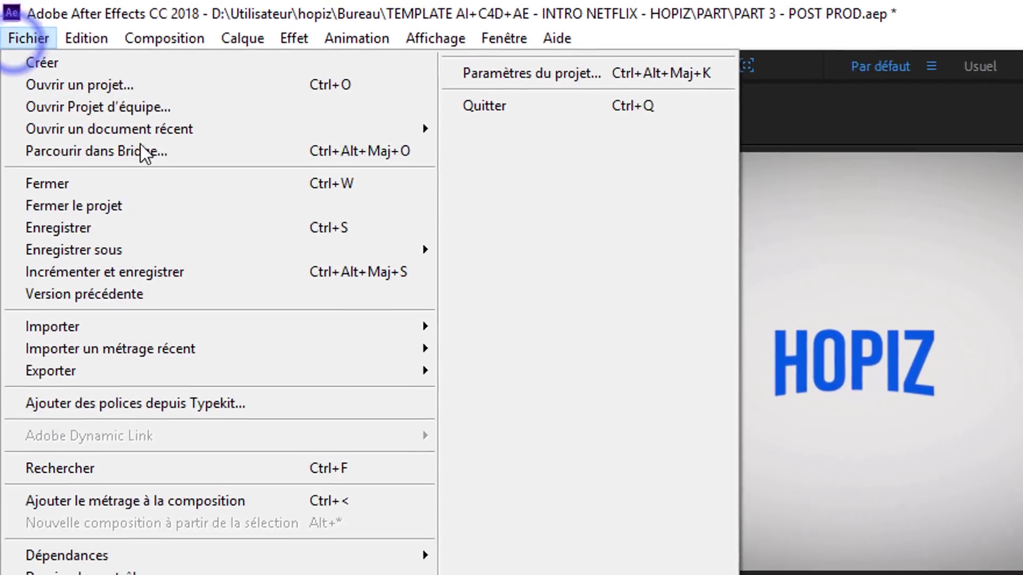
{"action": "left_click", "coordinate": [597, 401]}
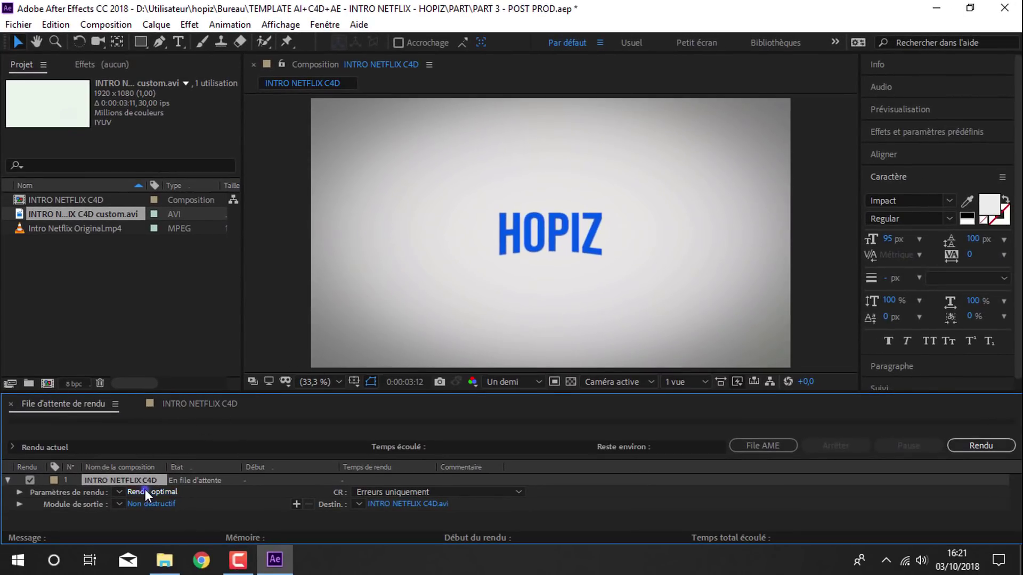
{"action": "left_click", "coordinate": [145, 491]}
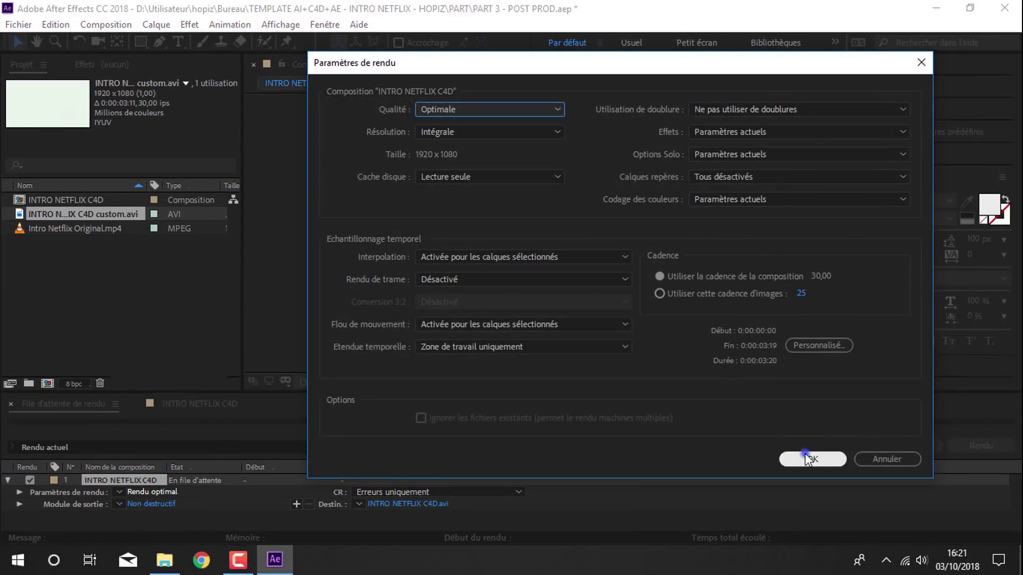
{"action": "left_click", "coordinate": [806, 457]}
{"action": "left_click", "coordinate": [141, 505]}
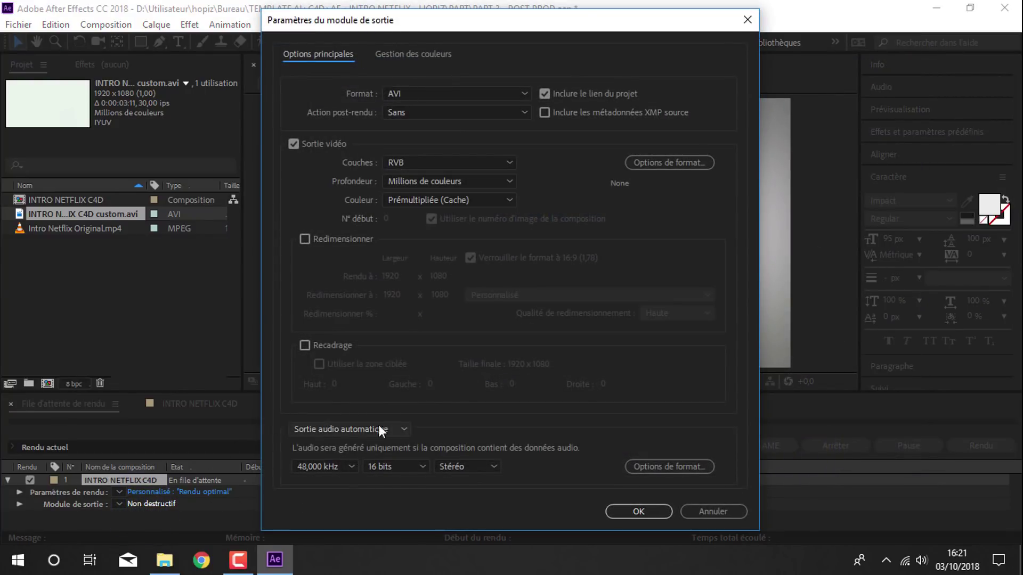
{"action": "left_click", "coordinate": [655, 511]}
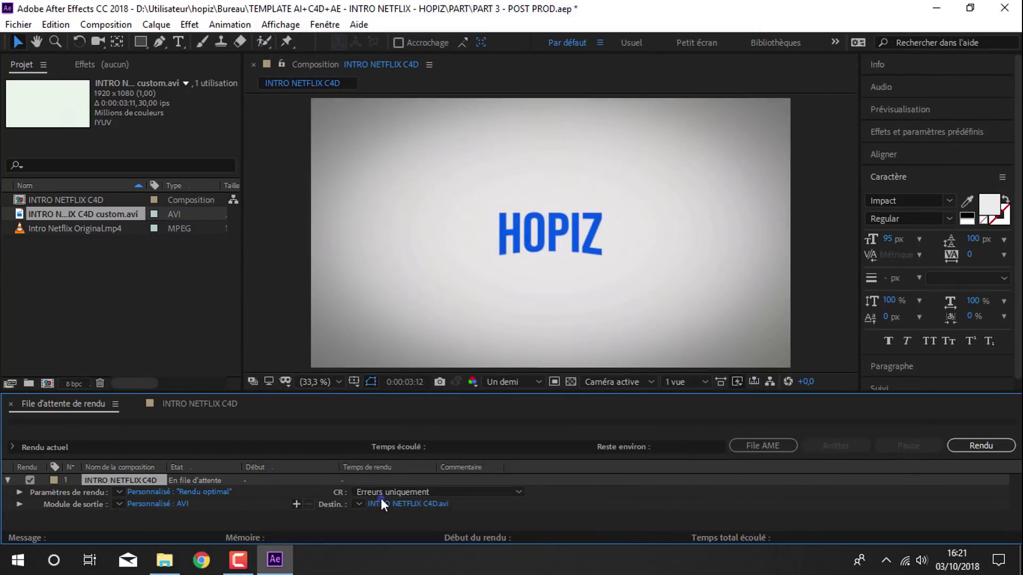
Step: Name the output file INTRO NETFLIX custom final.avi
{"action": "left_click", "coordinate": [382, 500]}
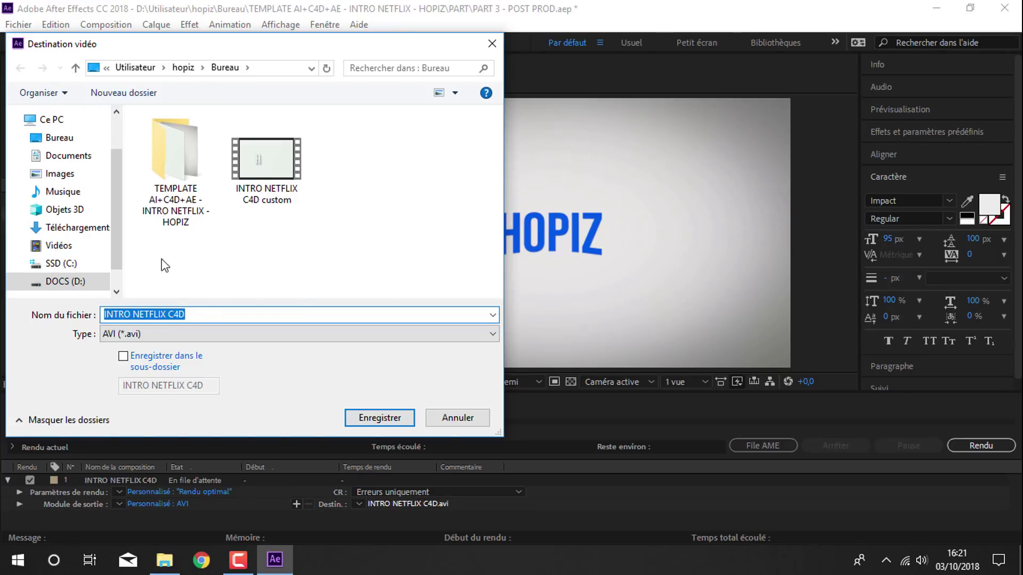
{"action": "left_click", "coordinate": [194, 315]}
{"action": "key", "text": "BackSpace"}
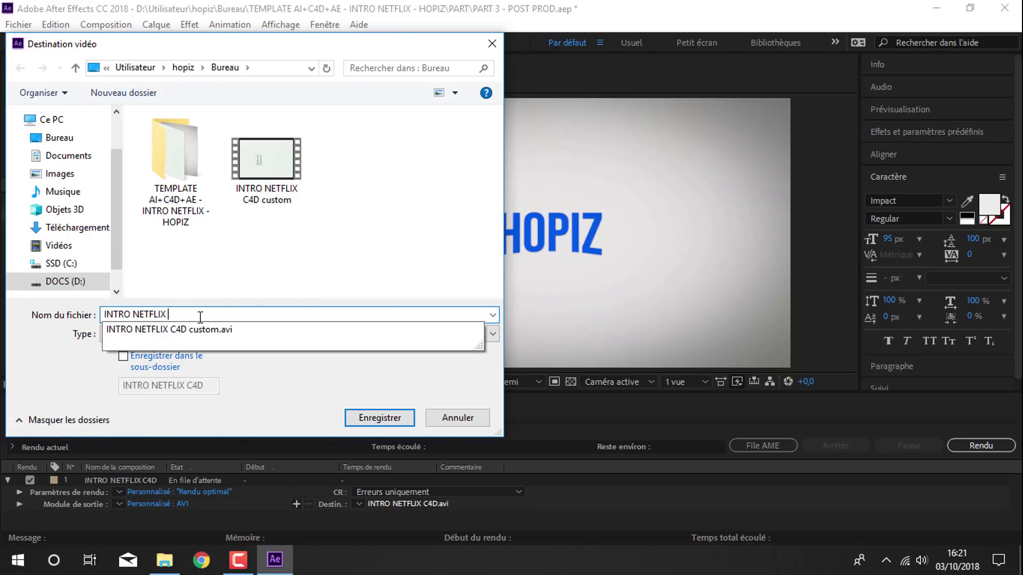
{"action": "type", "text": "custom final"}
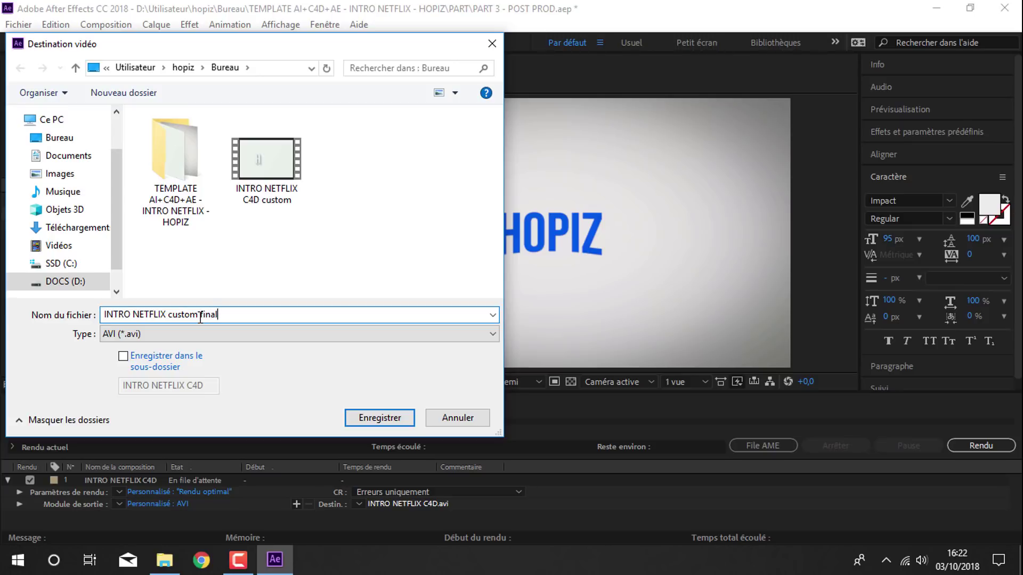
{"action": "left_click", "coordinate": [361, 422]}
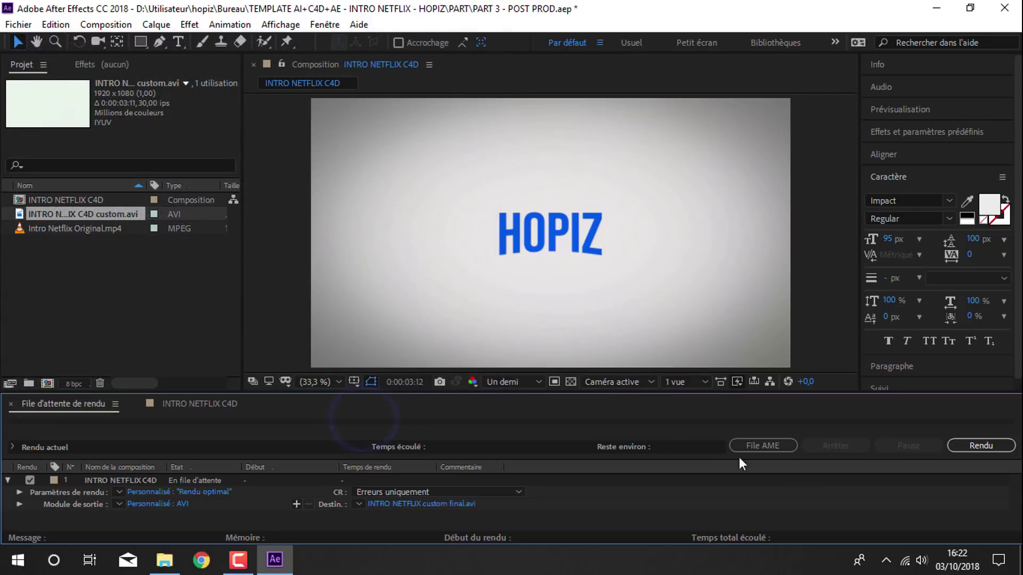
Step: Start rendering the queued composition to INTRO NETFLIX custom final.avi
{"action": "left_click", "coordinate": [984, 443]}
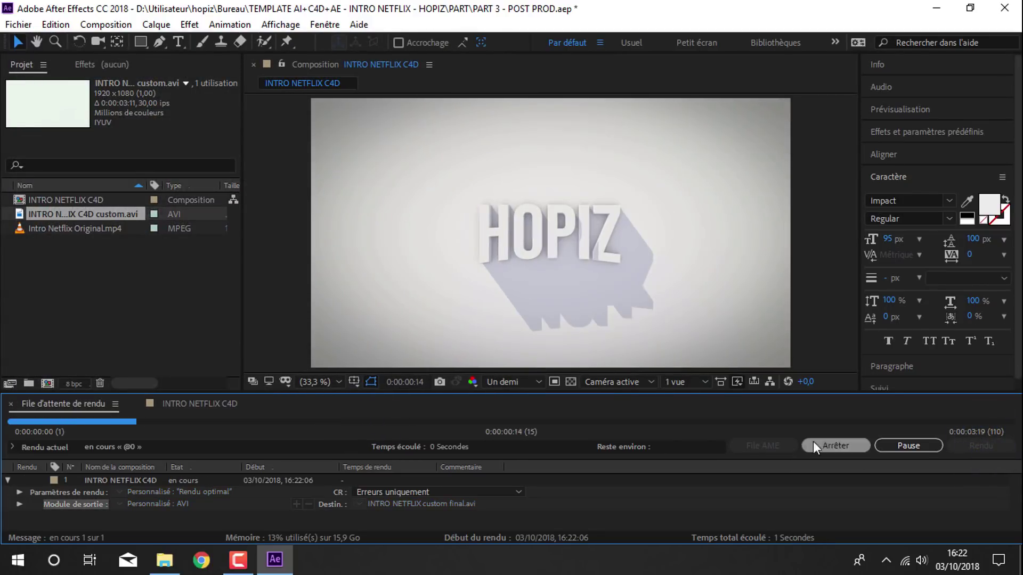